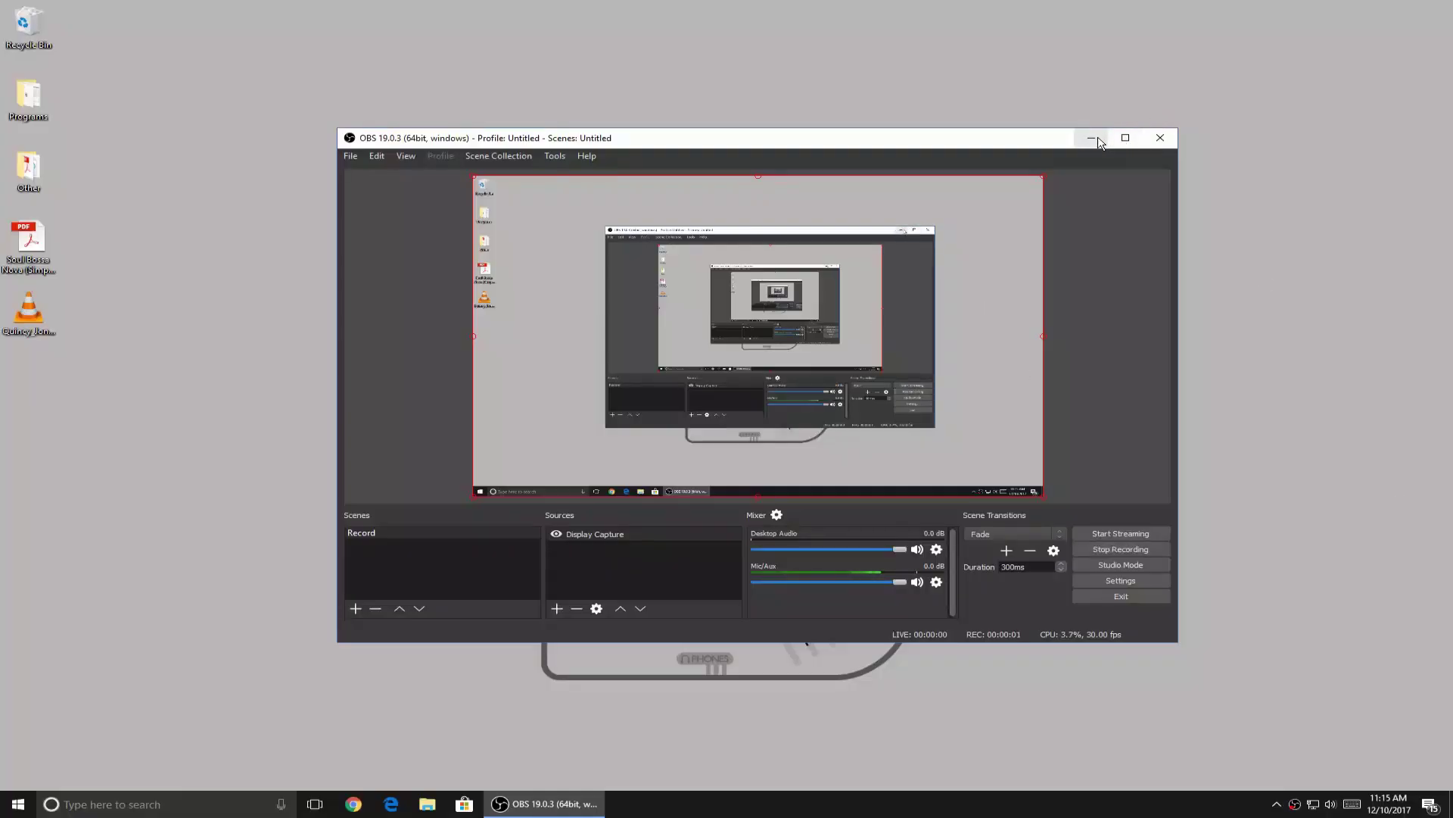
# Step: Minimize the OBS recorder and dismiss the Start menu without launching anything
pyautogui.click(1092, 139)
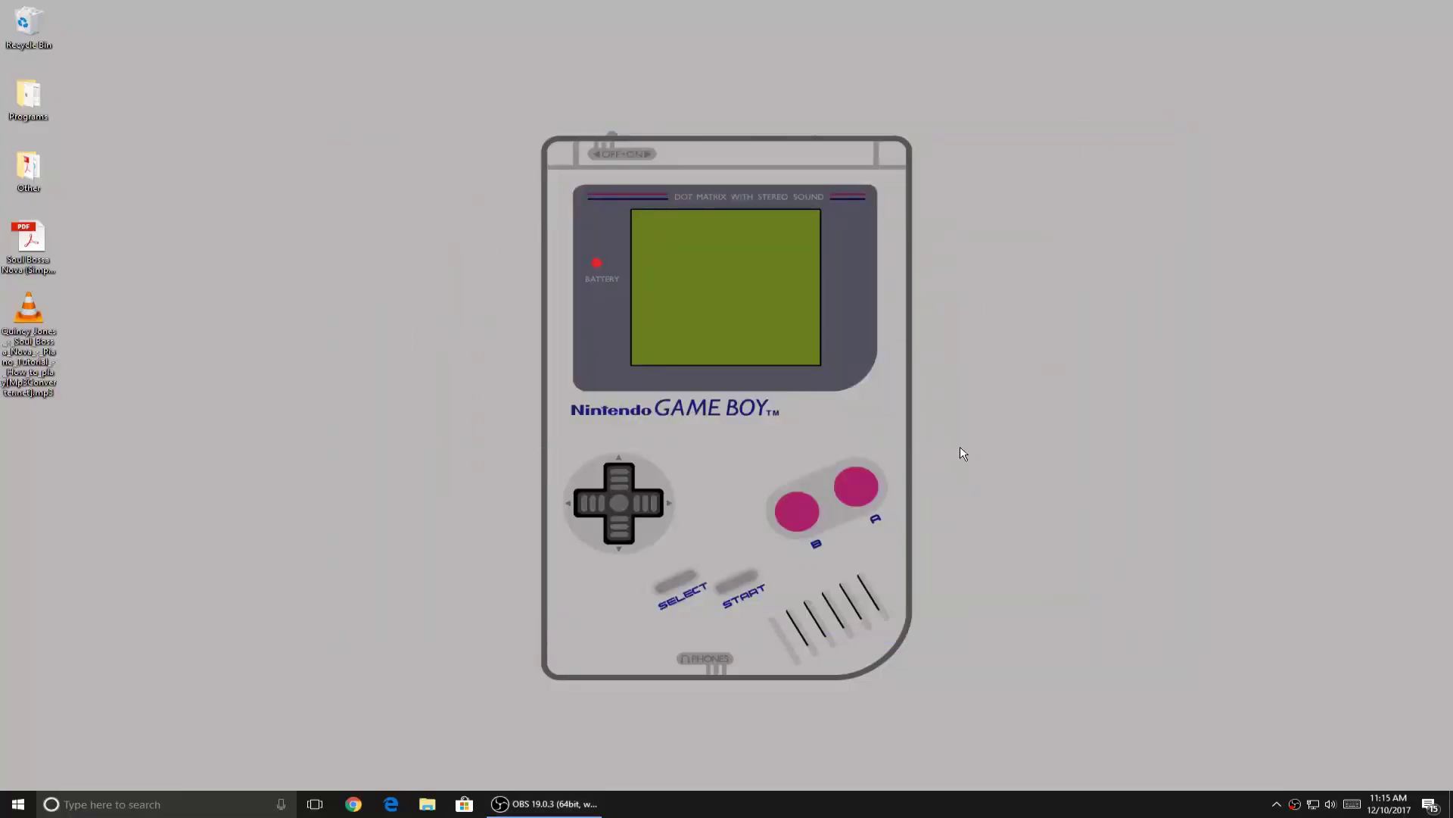
pyautogui.press('super')
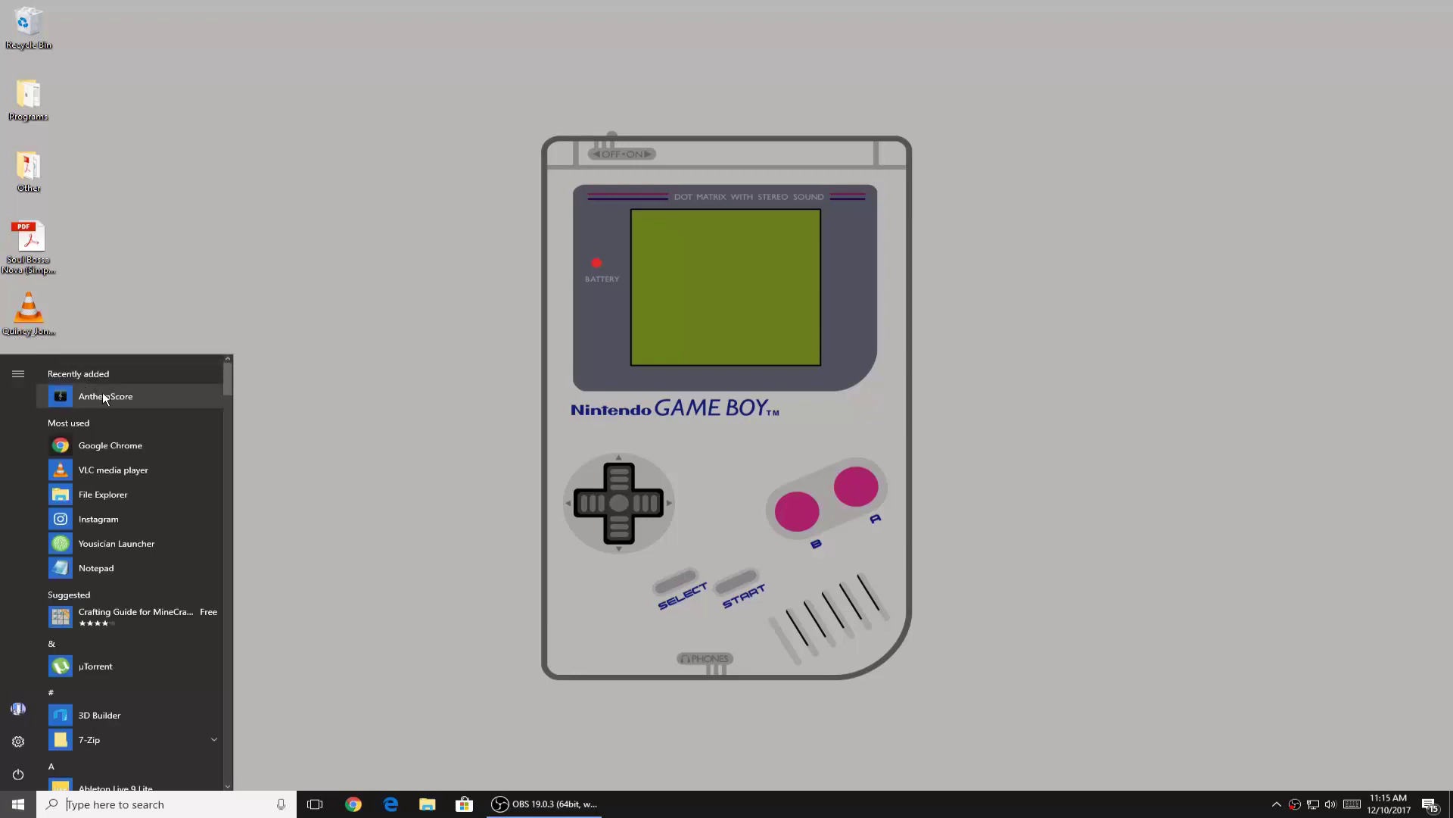
pyautogui.click(121, 311)
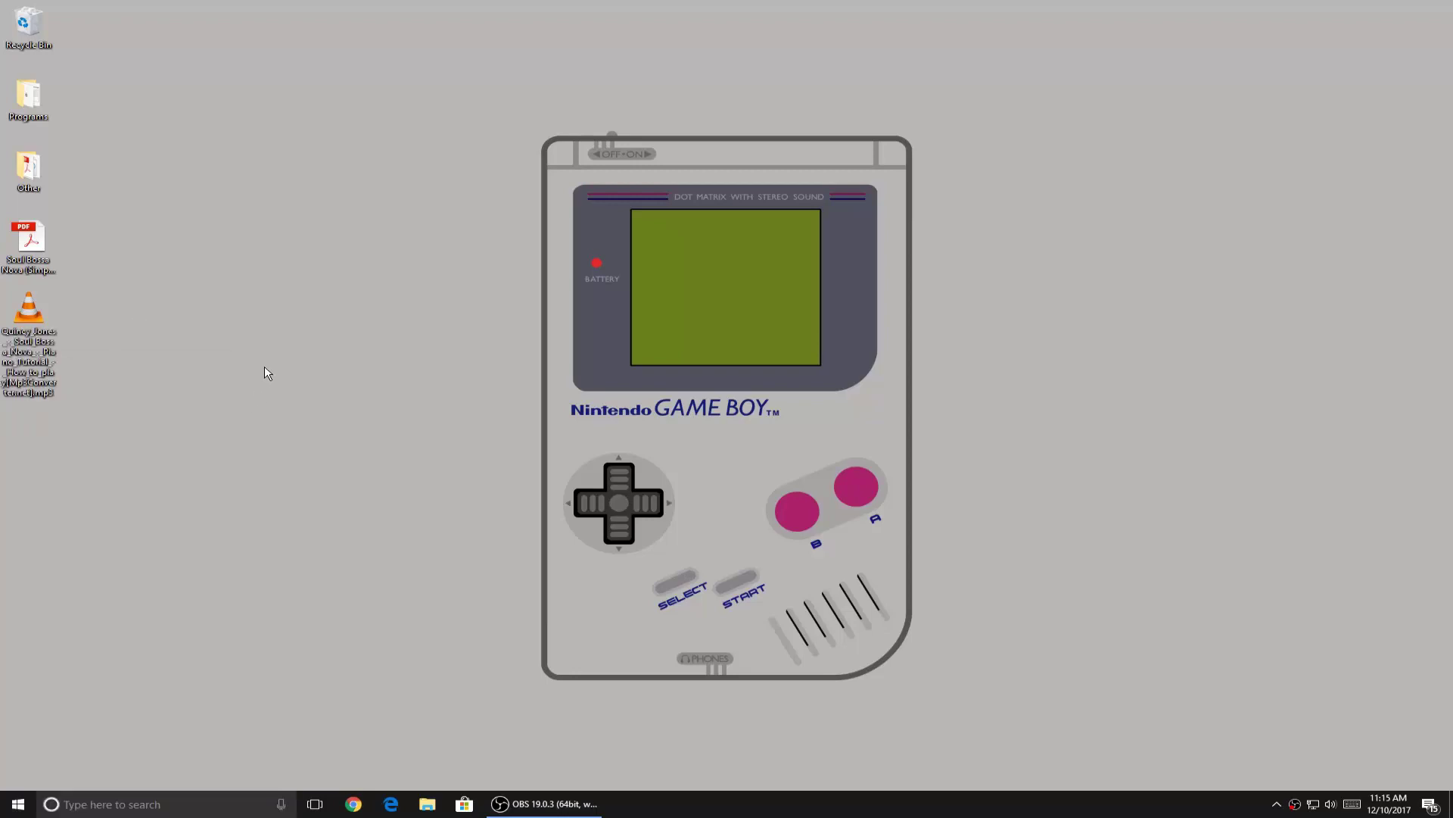
# Step: Rearrange the desktop icons and select the mp3 file on the desktop
pyautogui.moveTo(264, 367); pyautogui.dragTo(214, 291)
pyautogui.moveTo(14, 324); pyautogui.dragTo(7, 330)
pyautogui.moveTo(156, 300); pyautogui.dragTo(130, 286)
pyautogui.moveTo(149, 475); pyautogui.dragTo(88, 371)
pyautogui.click(46, 325)
pyautogui.click(47, 261)
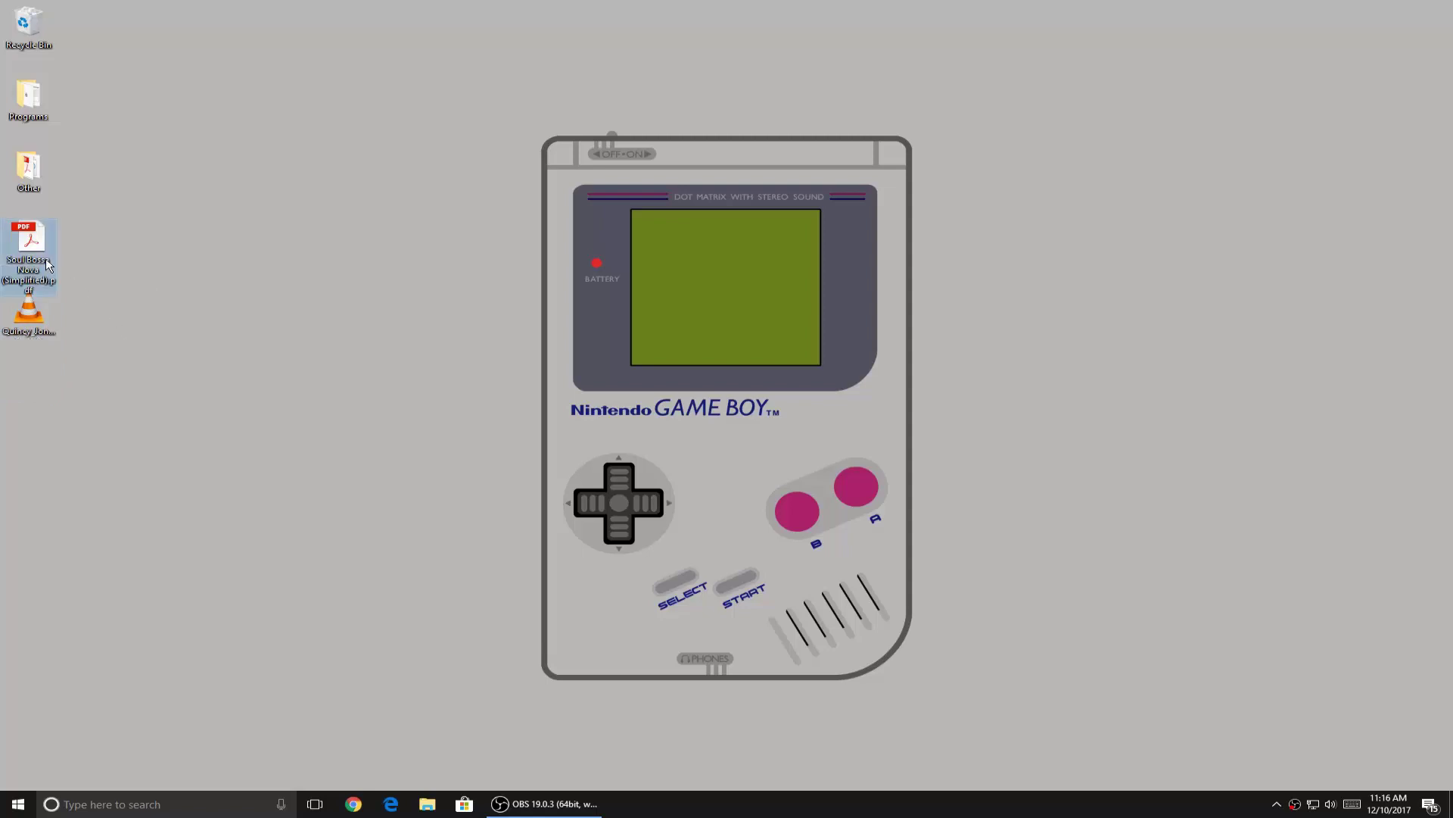
pyautogui.doubleClick(24, 259)
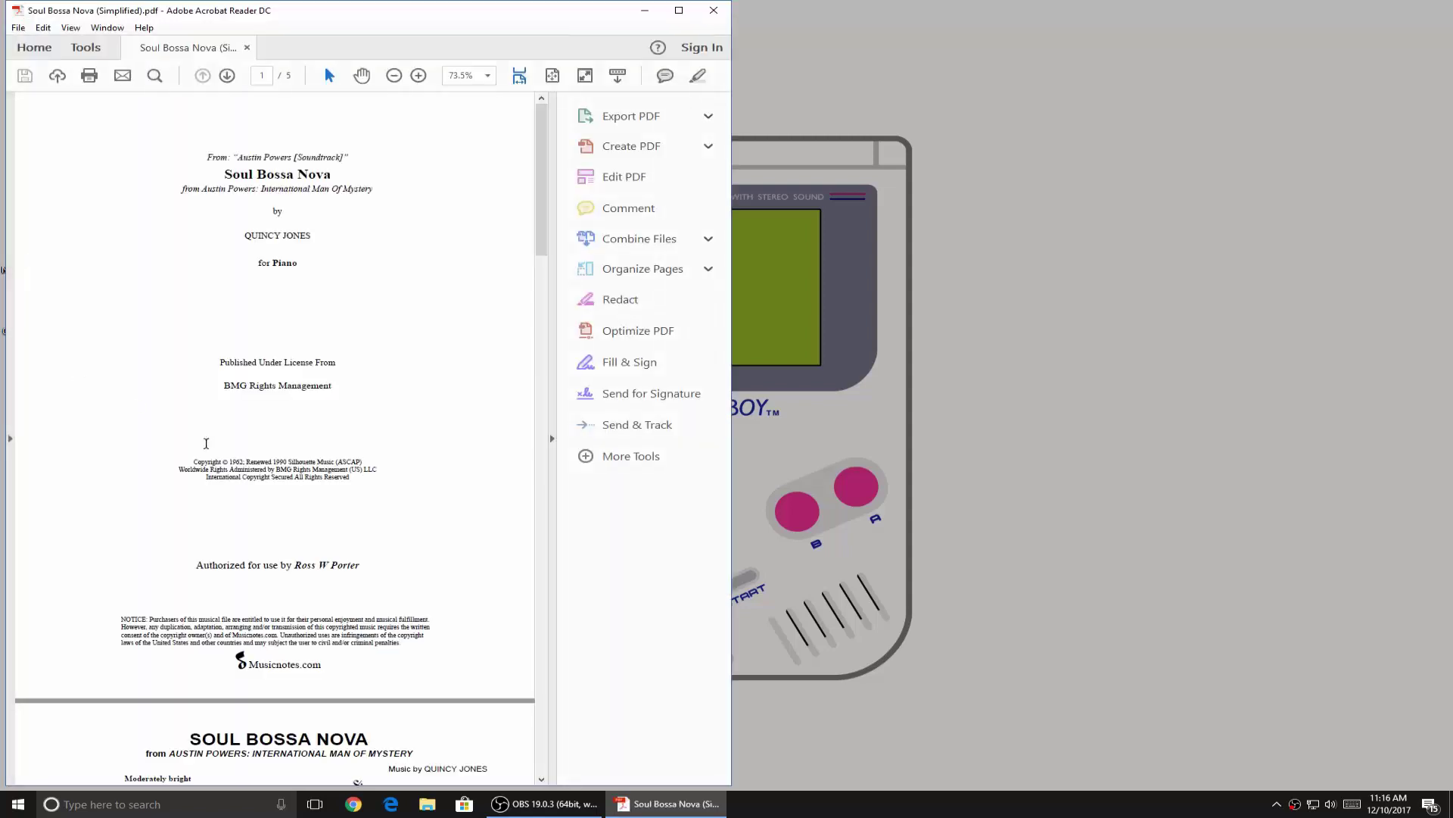
pyautogui.click(679, 10)
pyautogui.scroll(-10, 448, 250)
pyautogui.scroll(-10, 454, 265)
pyautogui.scroll(3, 469, 190)
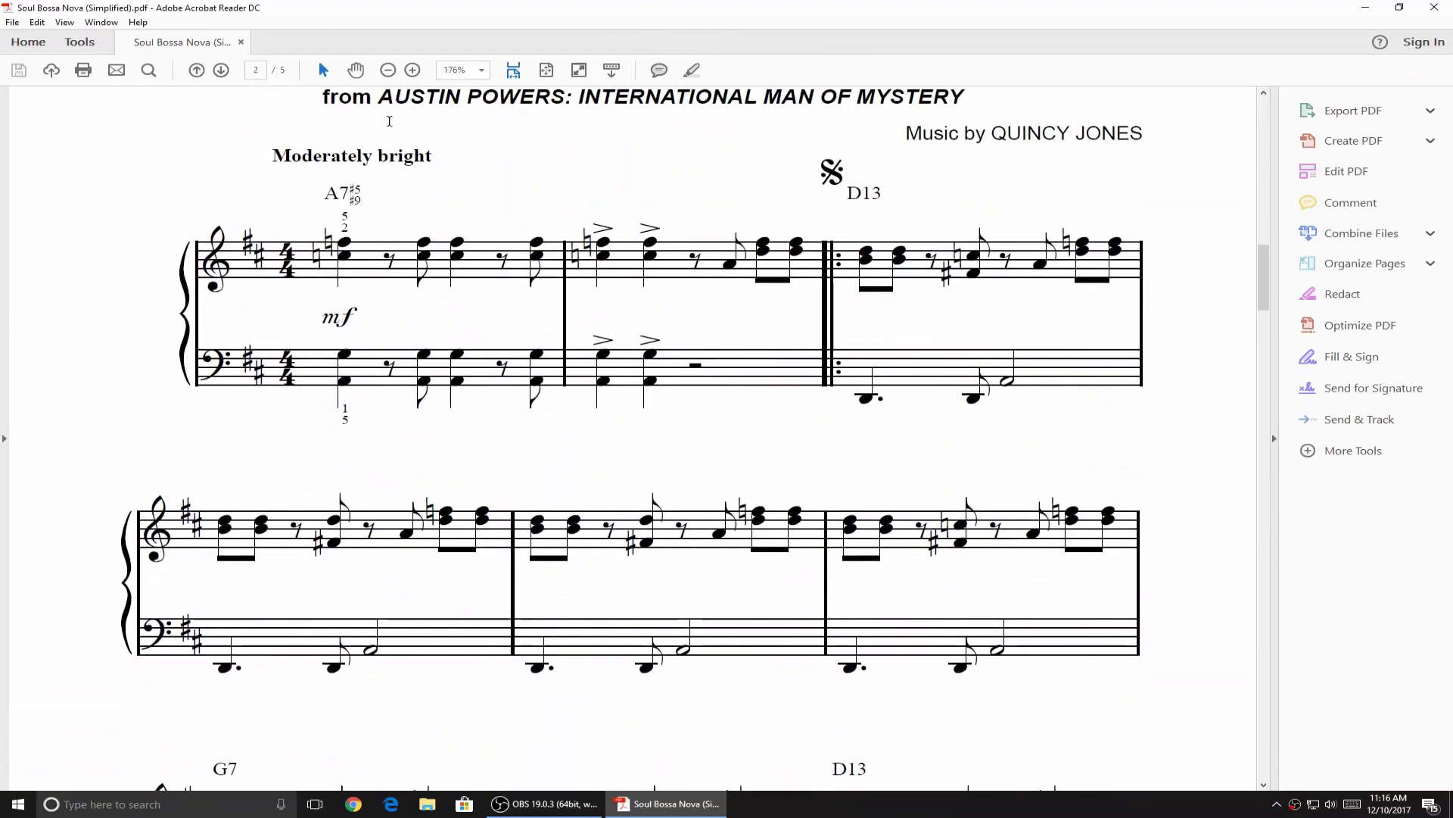
pyautogui.click(489, 69)
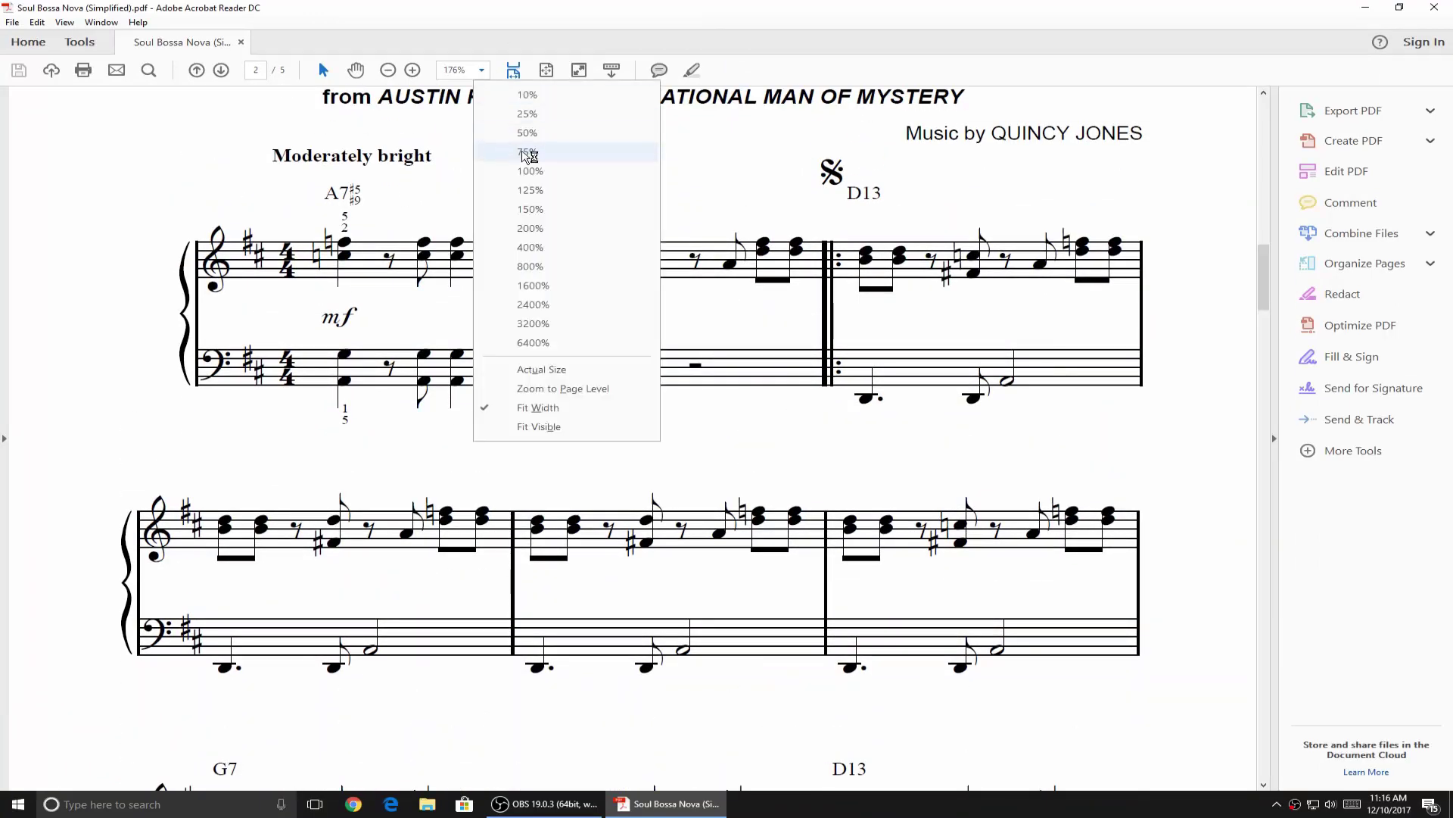
pyautogui.click(499, 154)
pyautogui.scroll(-1, 691, 373)
pyautogui.scroll(2, 691, 373)
pyautogui.scroll(-2, 691, 372)
pyautogui.scroll(2, 691, 373)
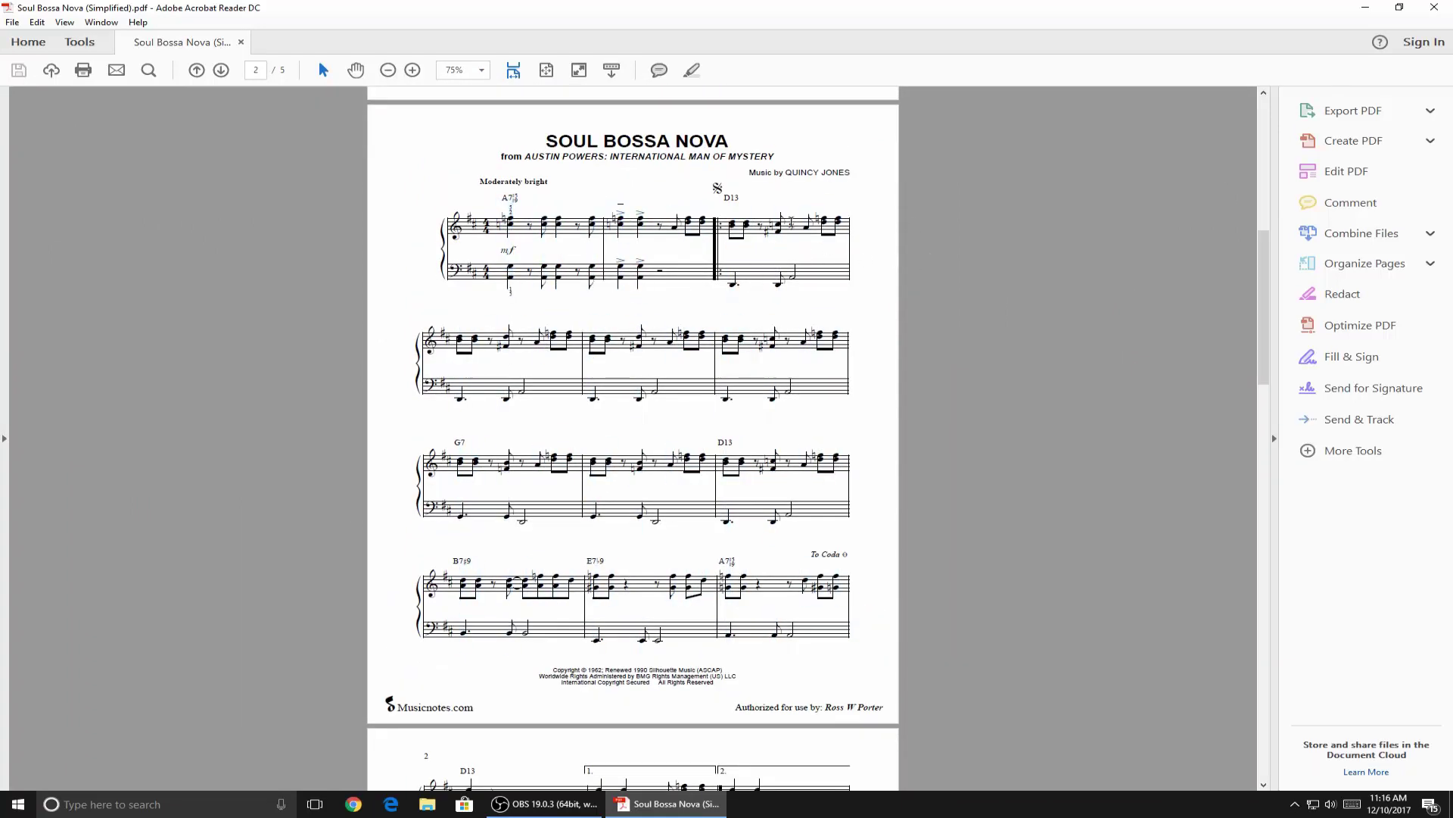
pyautogui.scroll(-20, 661, 312)
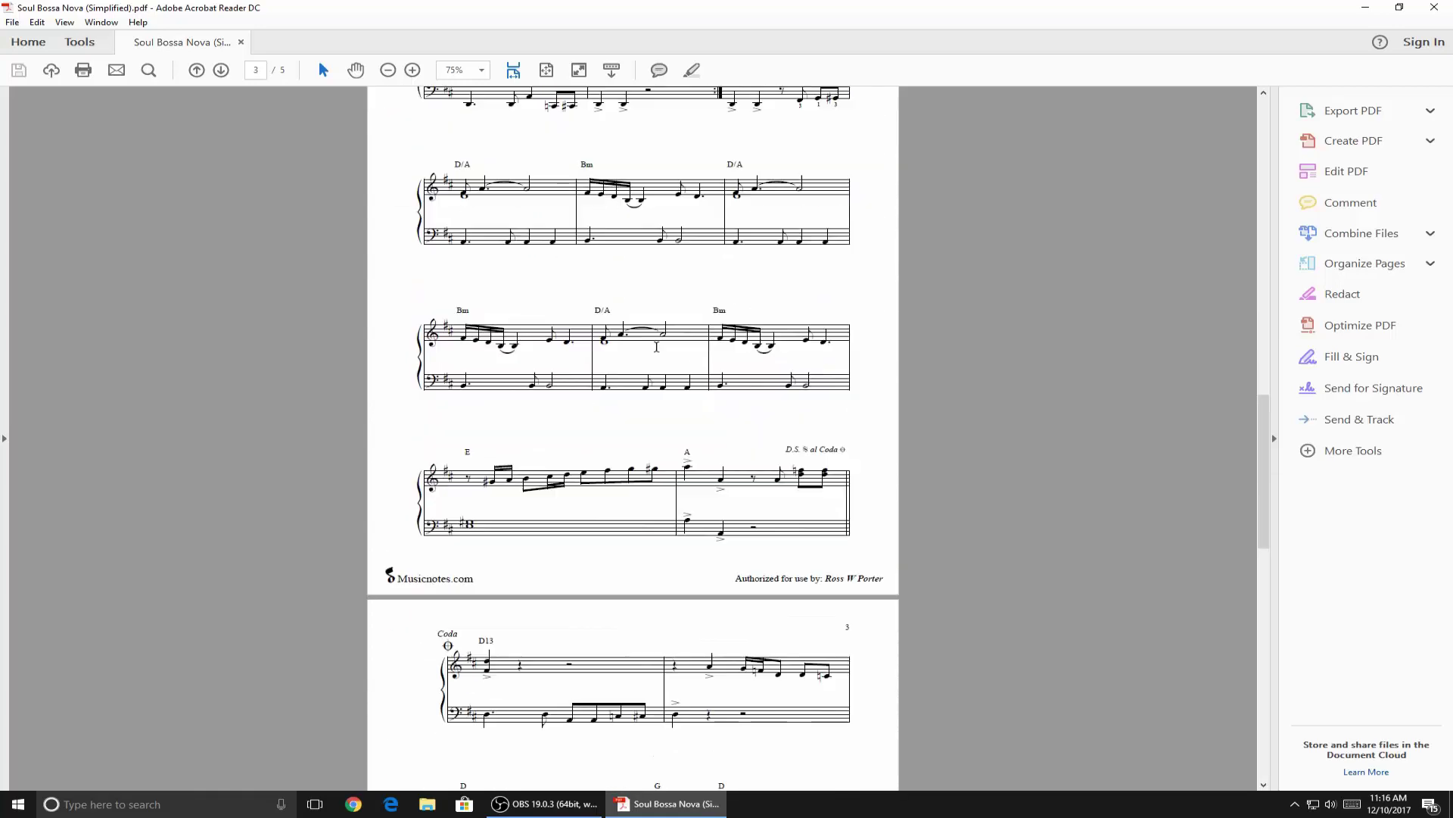
pyautogui.scroll(-8, 653, 338)
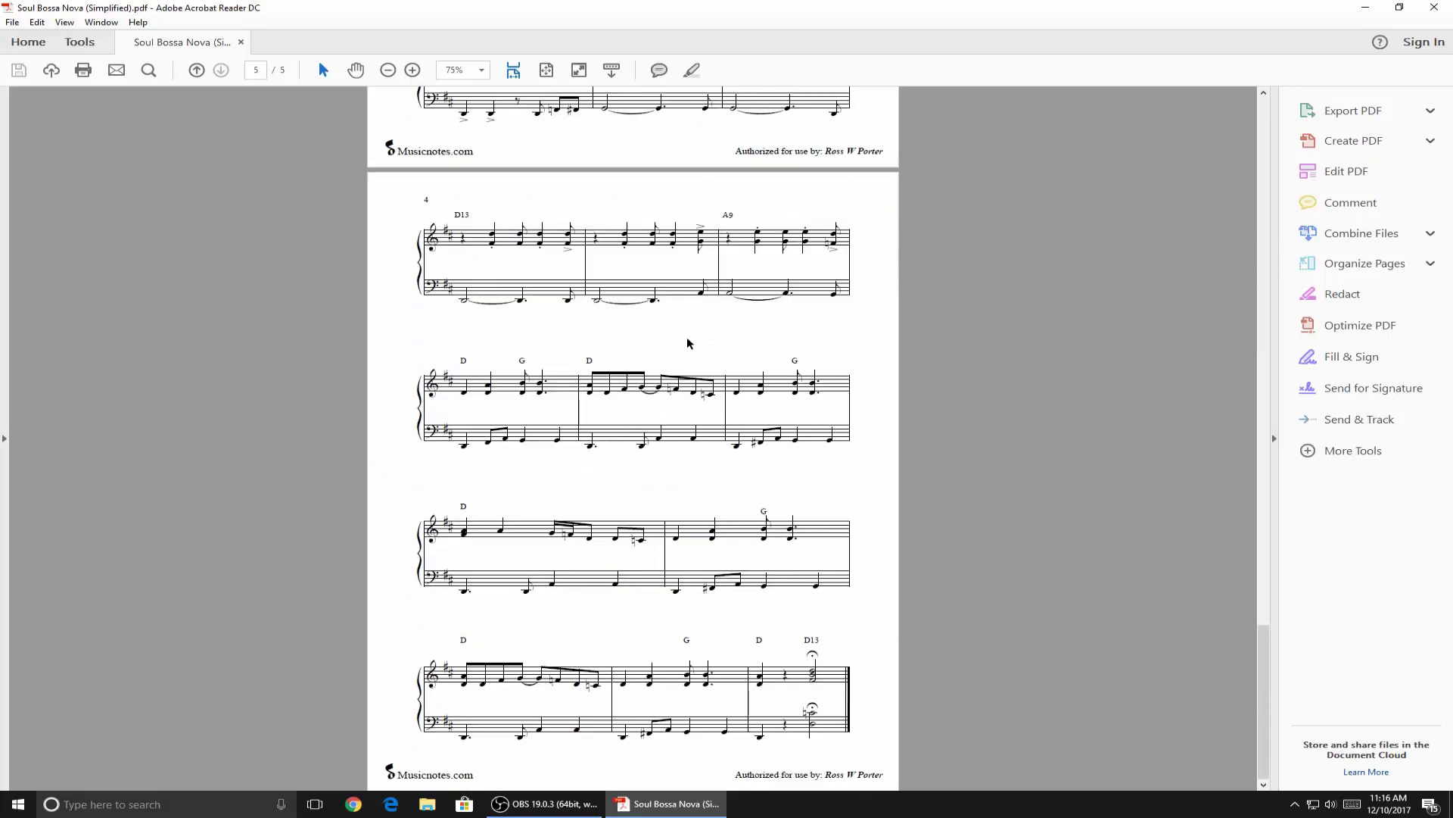
pyautogui.click(1435, 9)
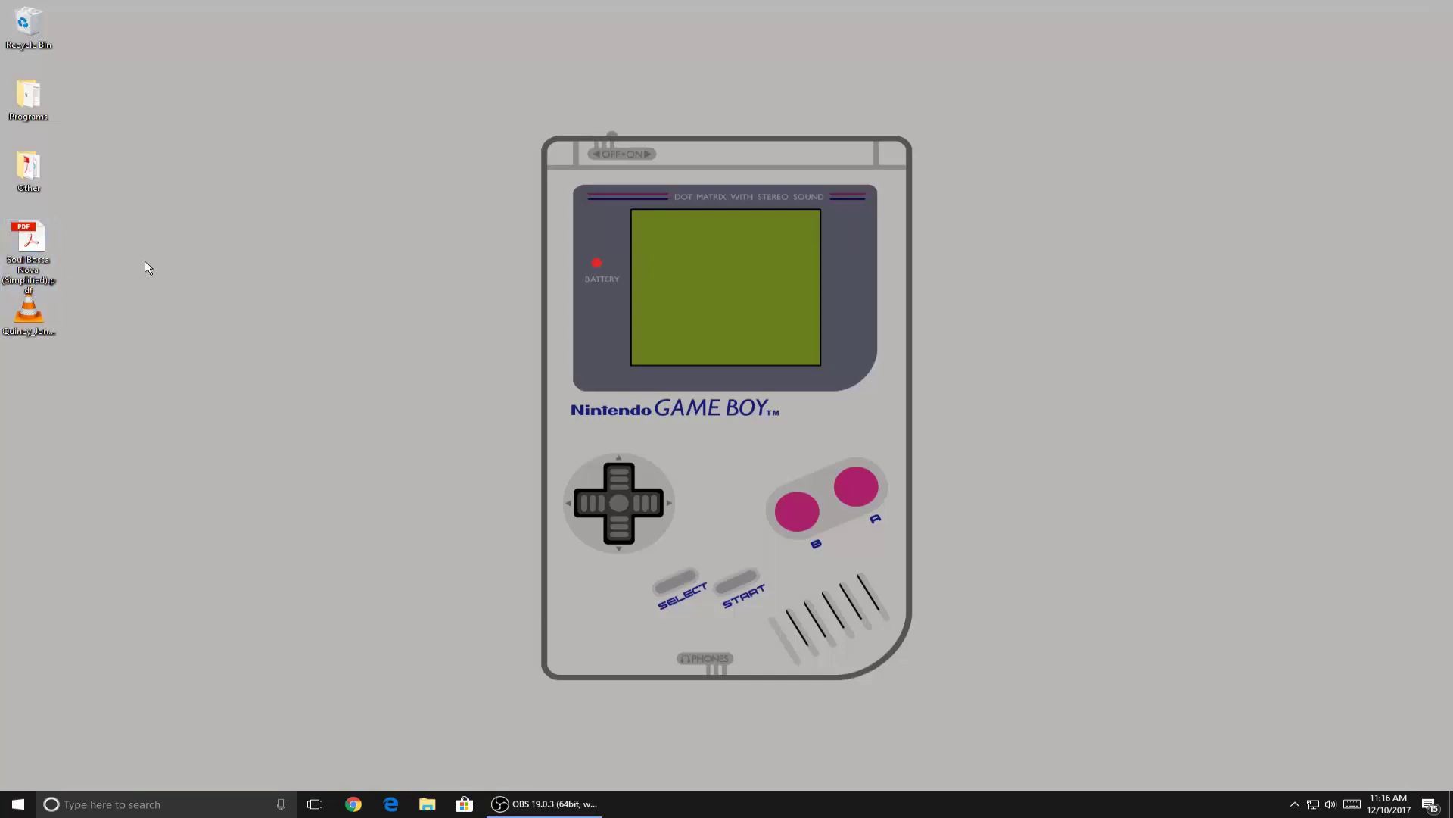
# Step: Launch AnthemScore from Start and open the Soul Bossa Nova piano tutorial mp3 from the Desktop
pyautogui.click(16, 803)
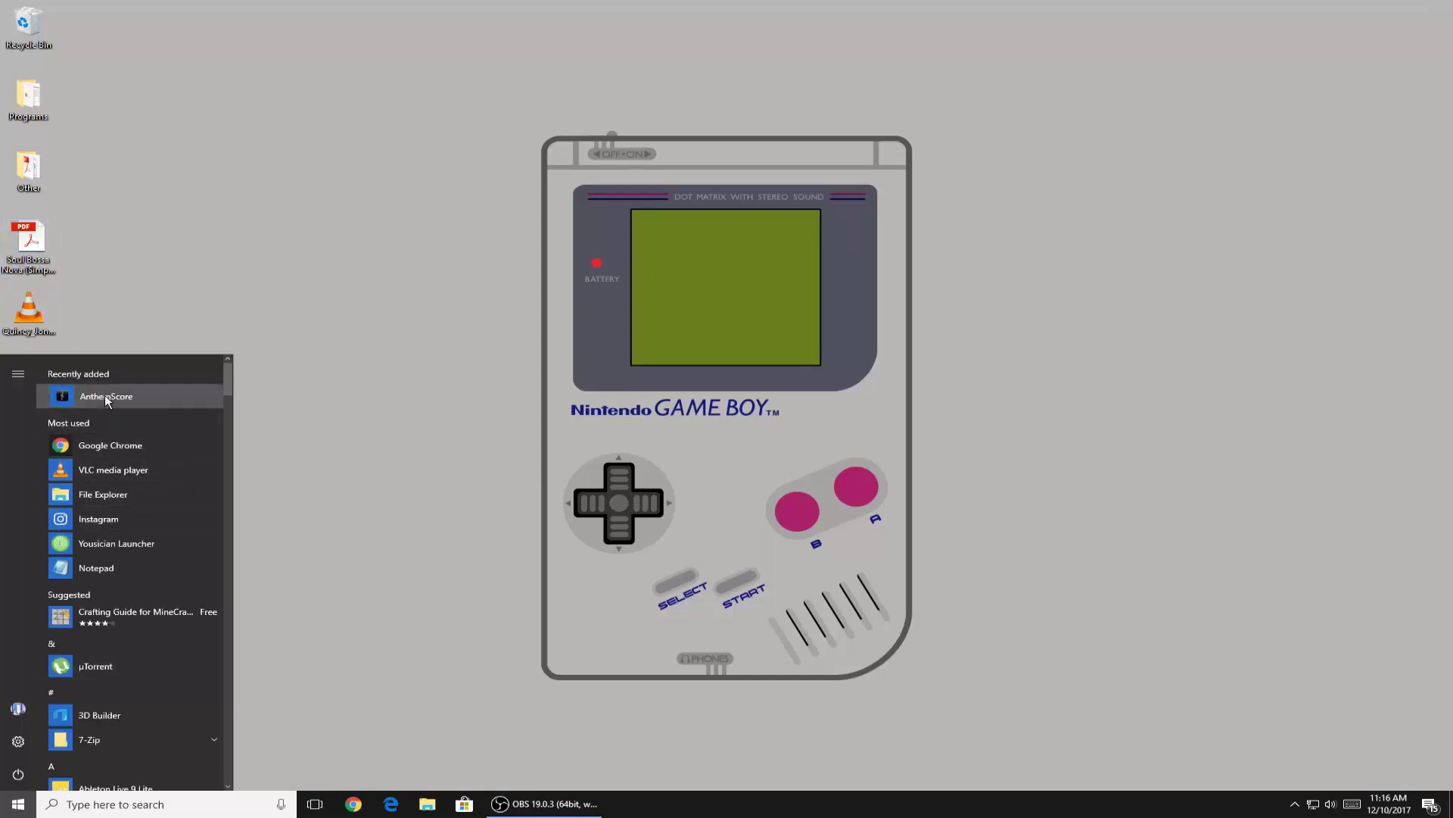
pyautogui.click(106, 395)
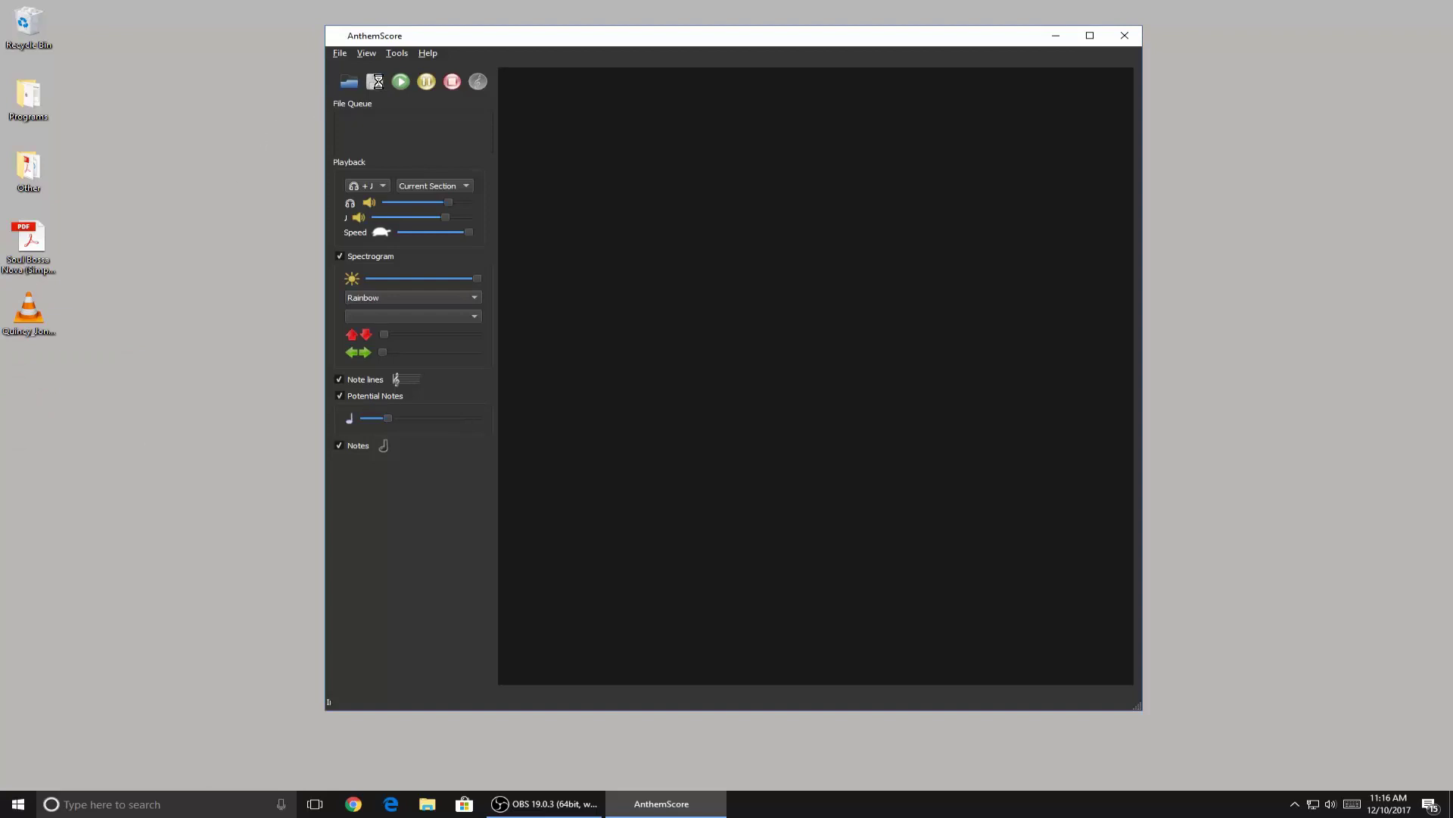
pyautogui.click(350, 82)
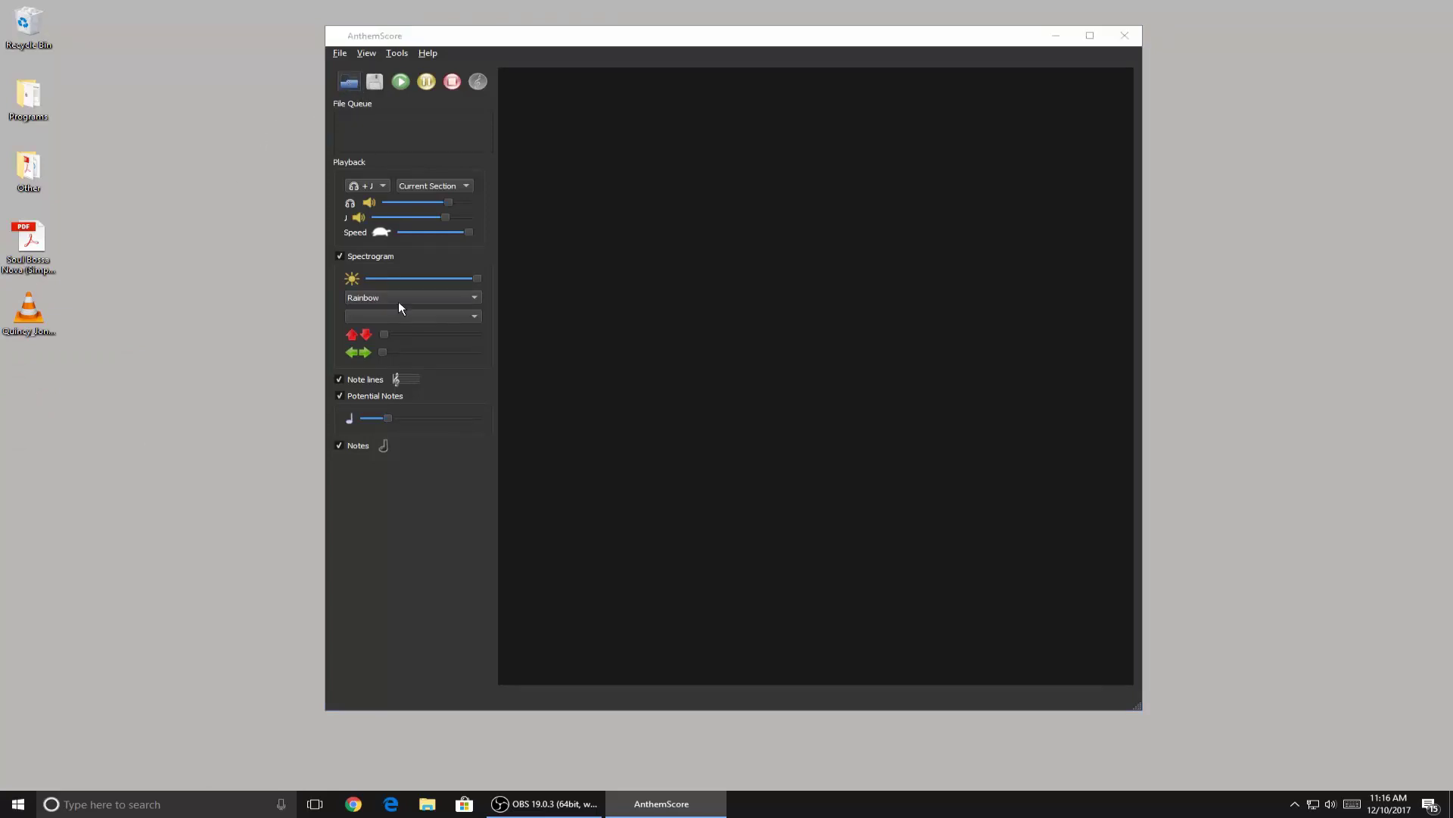
pyautogui.click(529, 170)
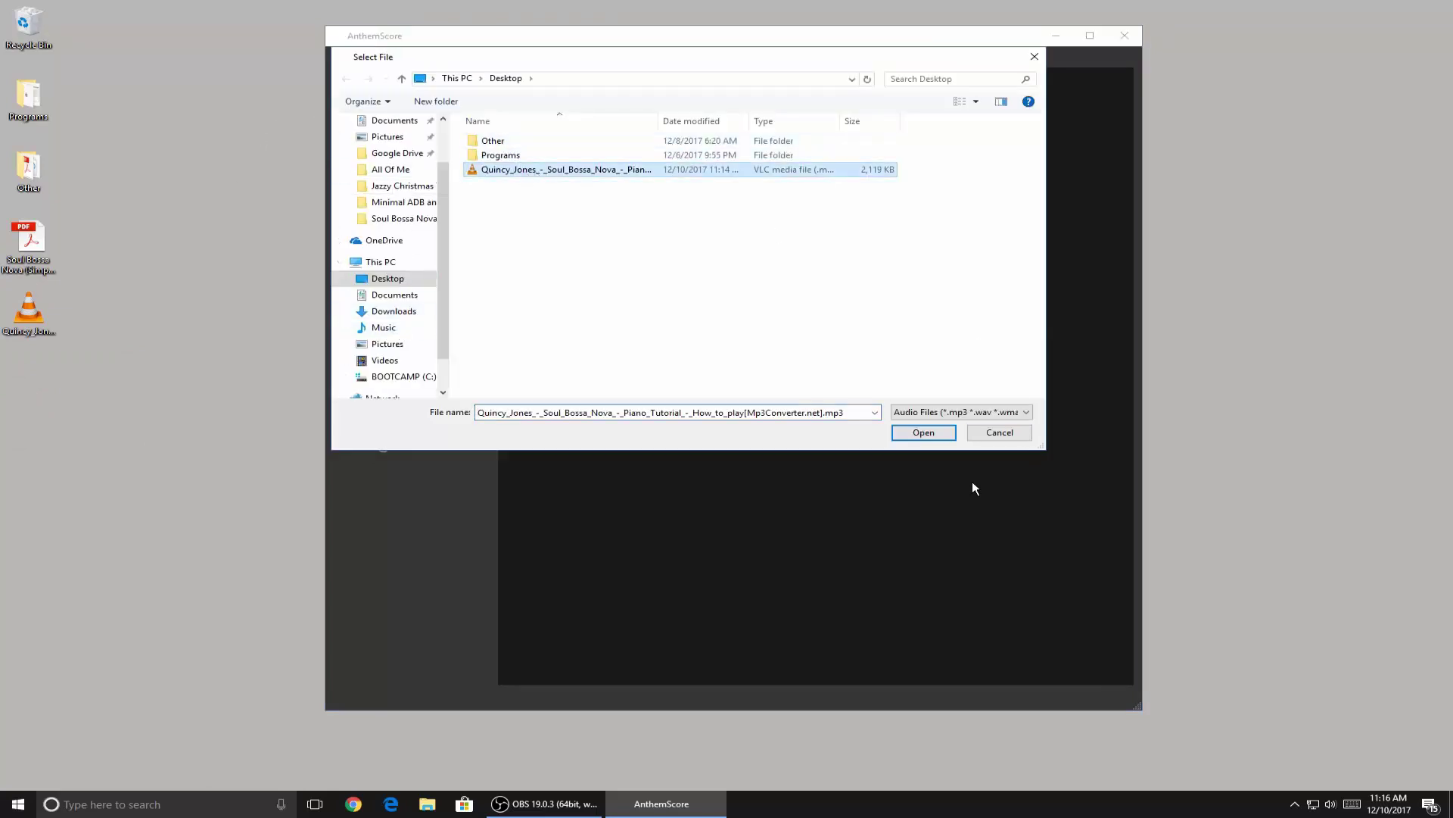
pyautogui.click(923, 433)
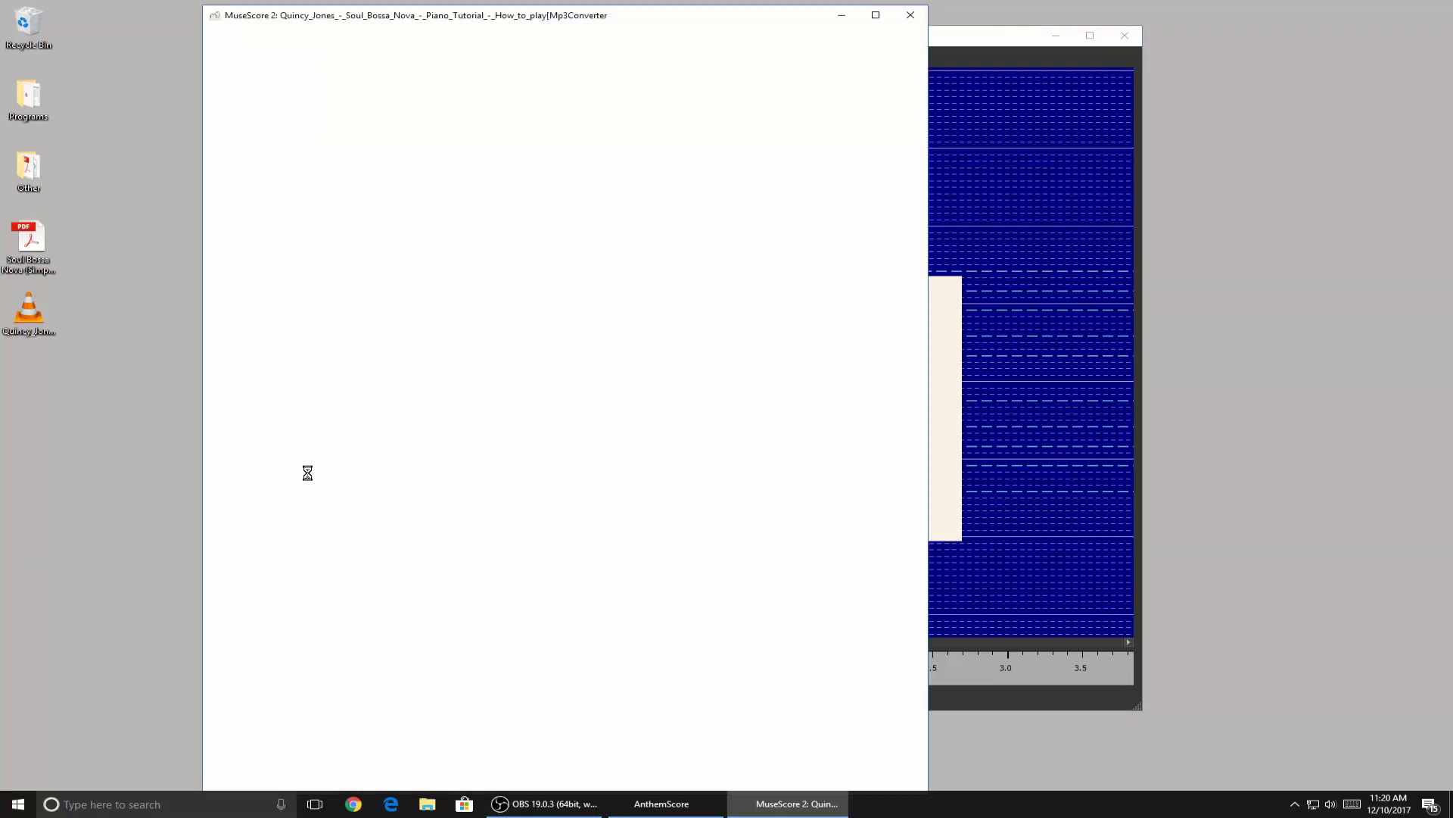
# Step: Maximize MuseScore, then snap it to the right half of the screen
pyautogui.click(876, 15)
pyautogui.scroll(-3, 521, 395)
pyautogui.scroll(5, 520, 395)
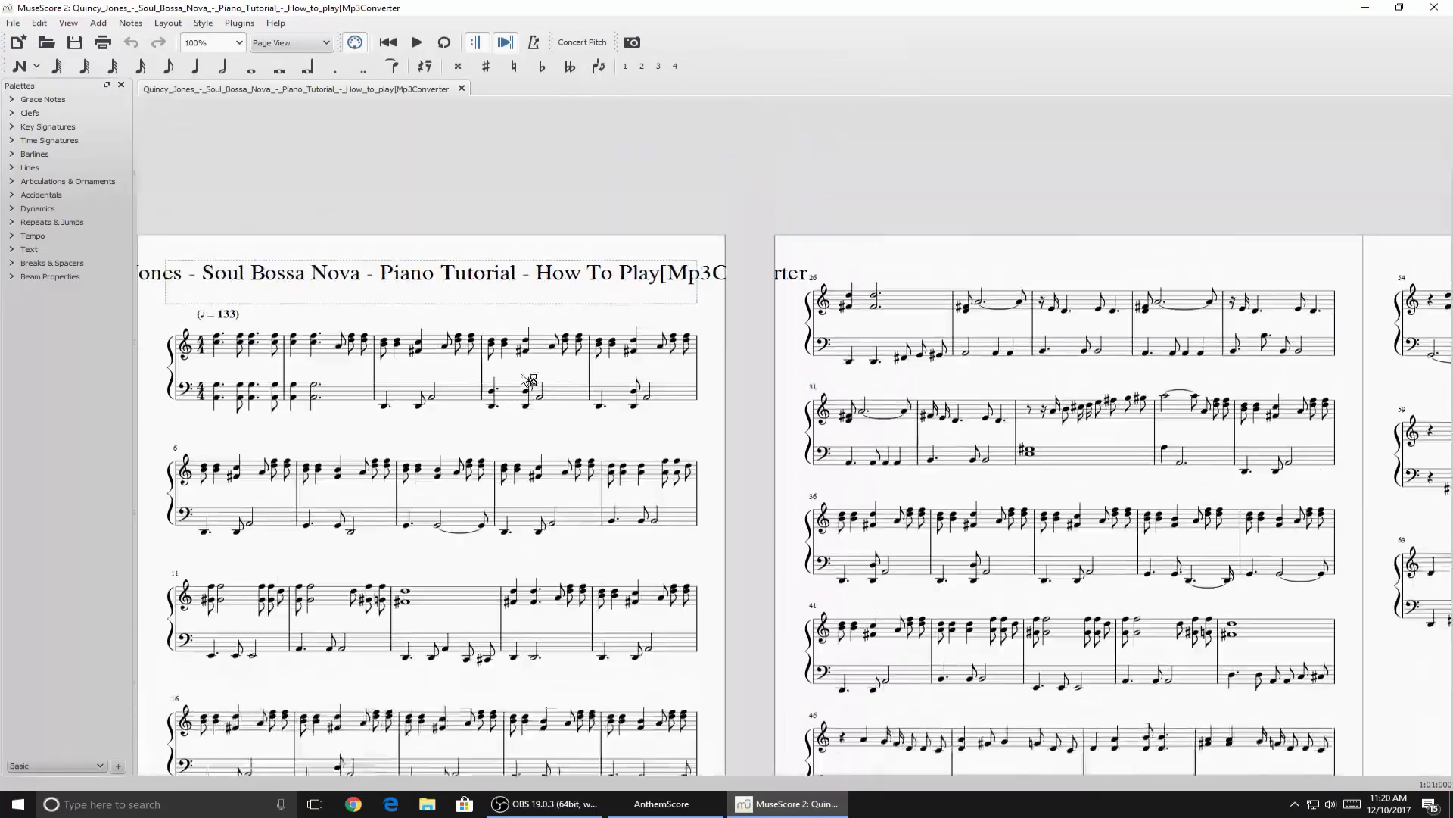
pyautogui.scroll(-2, 527, 386)
pyautogui.scroll(1, 528, 383)
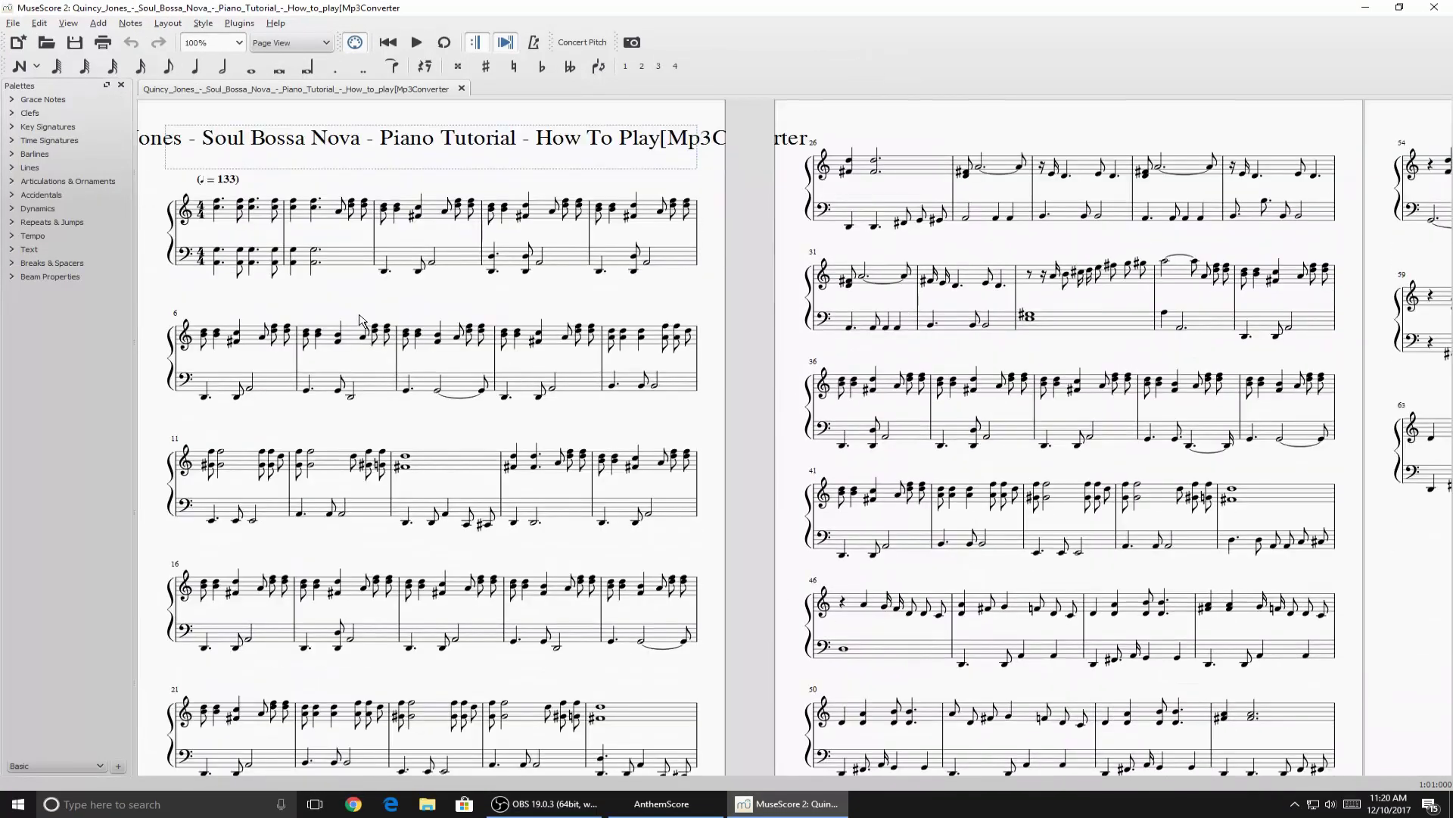
pyautogui.press('super+Right')
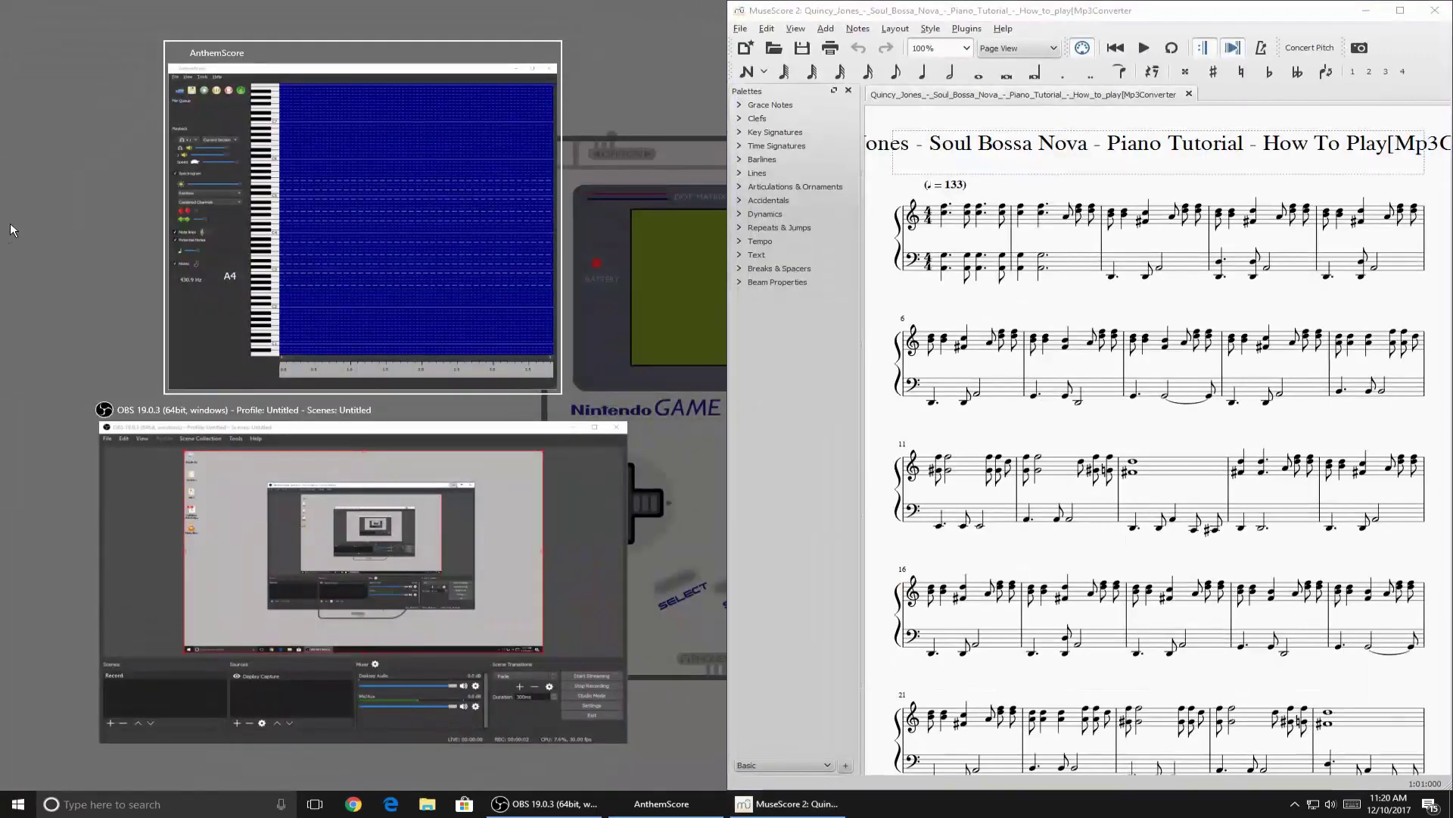
# Step: Open the Soul Bossa Nova PDF snapped to the left half at fit-width, then focus MuseScore
pyautogui.click(16, 227)
pyautogui.doubleClick(28, 241)
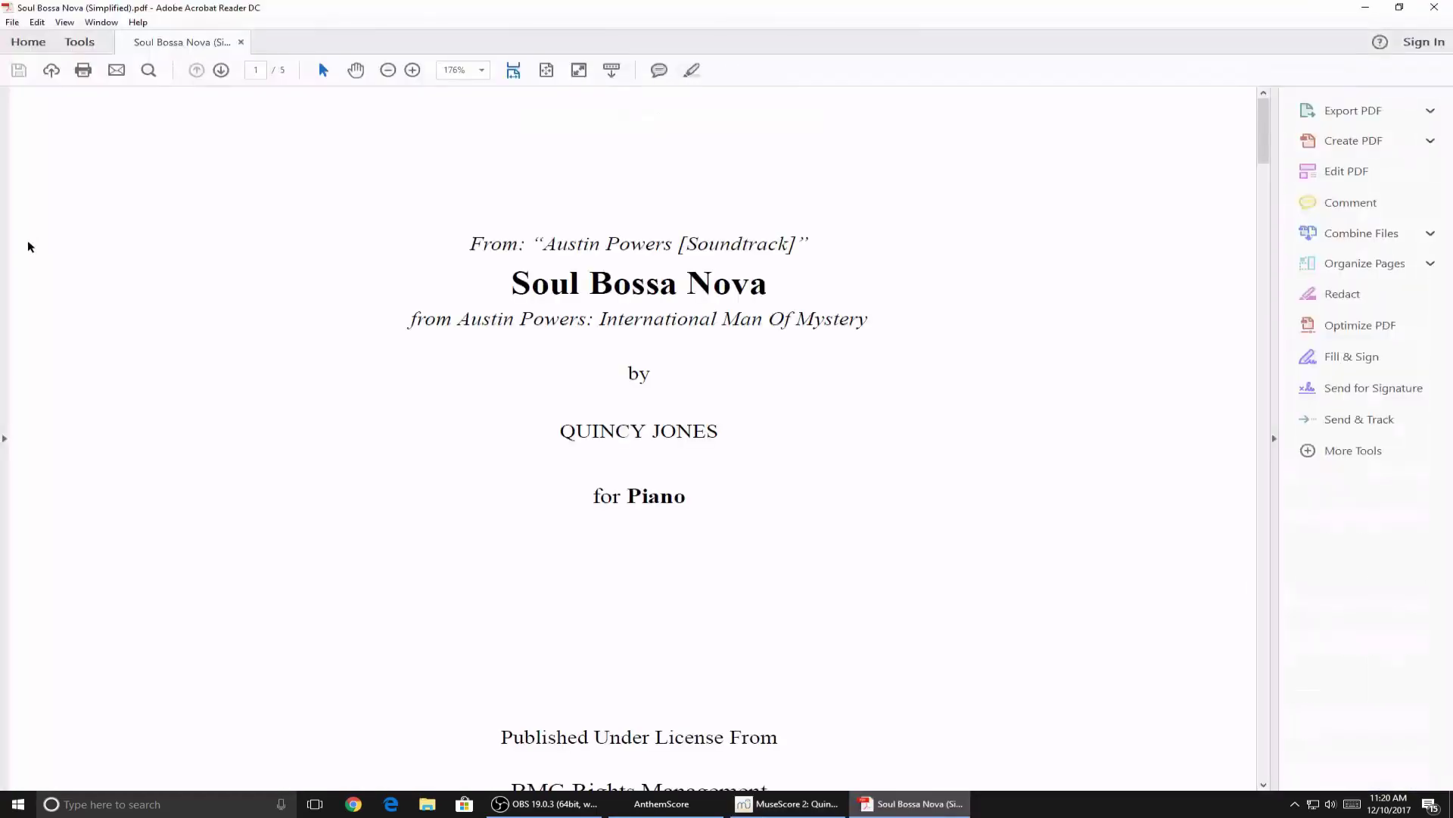
pyautogui.press('super+Left')
pyautogui.hotkey('ctrl', '2')
pyautogui.scroll(-10, 28, 247)
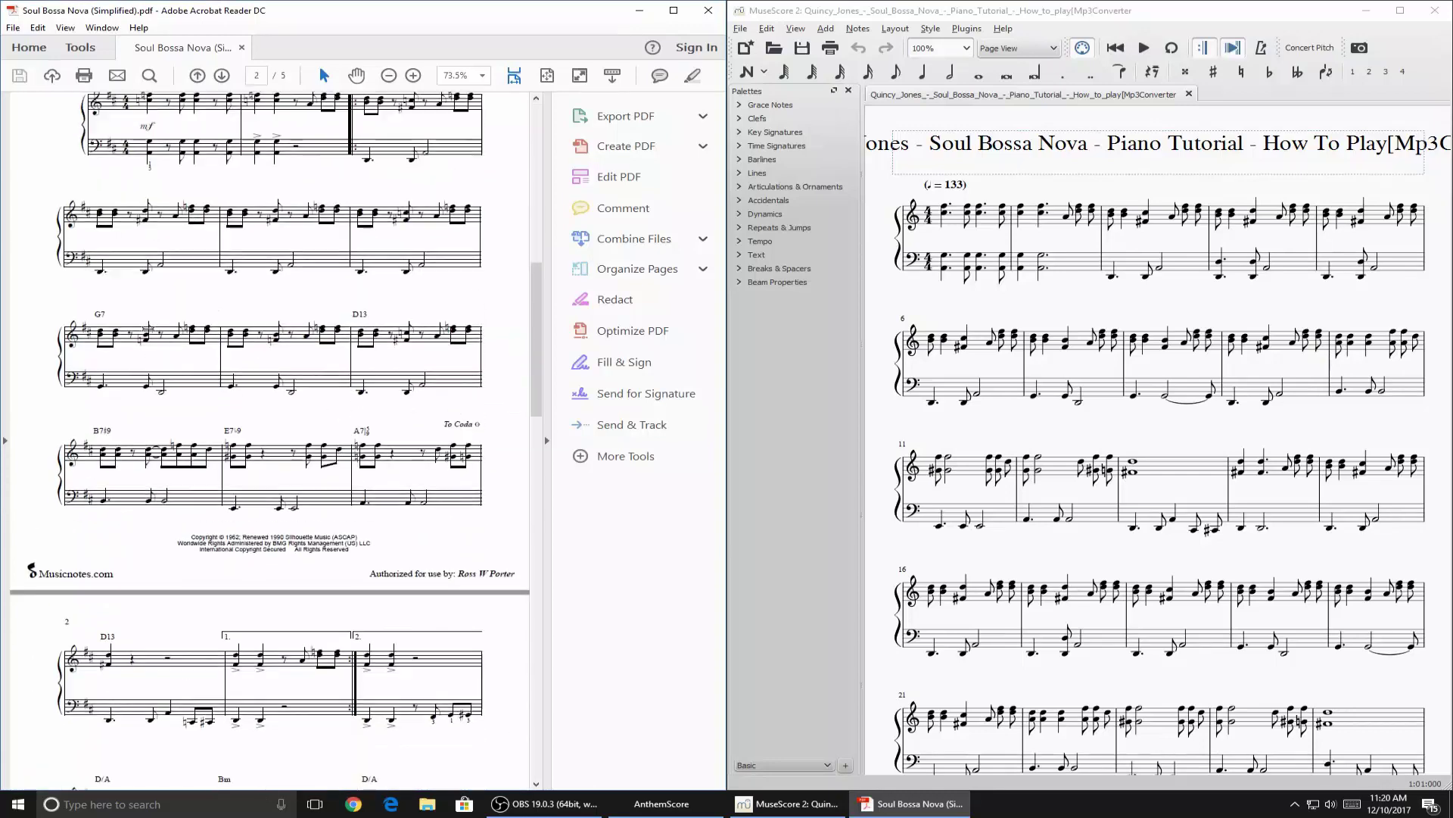
pyautogui.scroll(1, 277, 439)
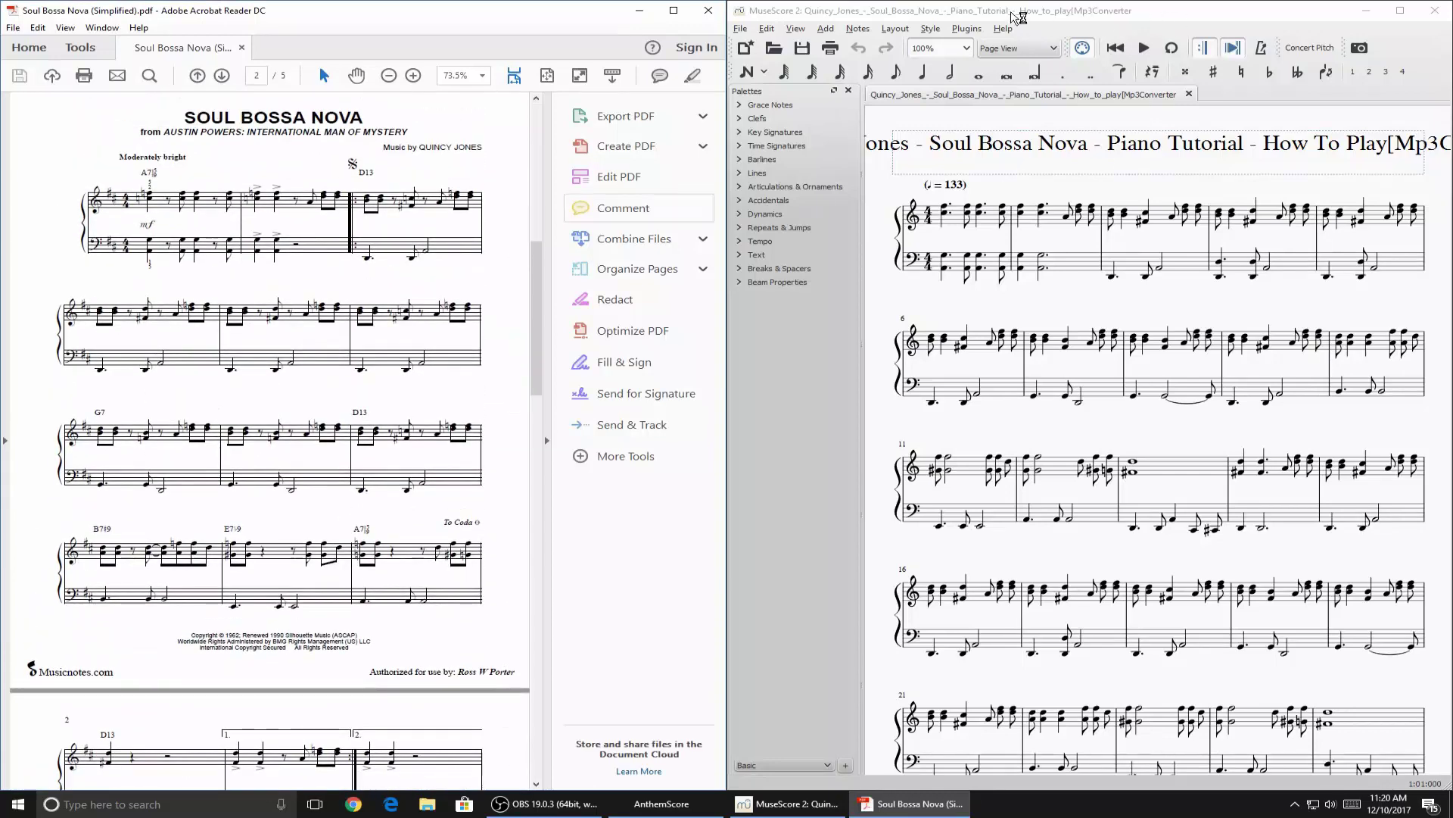
pyautogui.click(1060, 27)
# Step: Play the transcription while scrolling the PDF alongside, reaching measure 34 and PDF page 3
pyautogui.click(1144, 48)
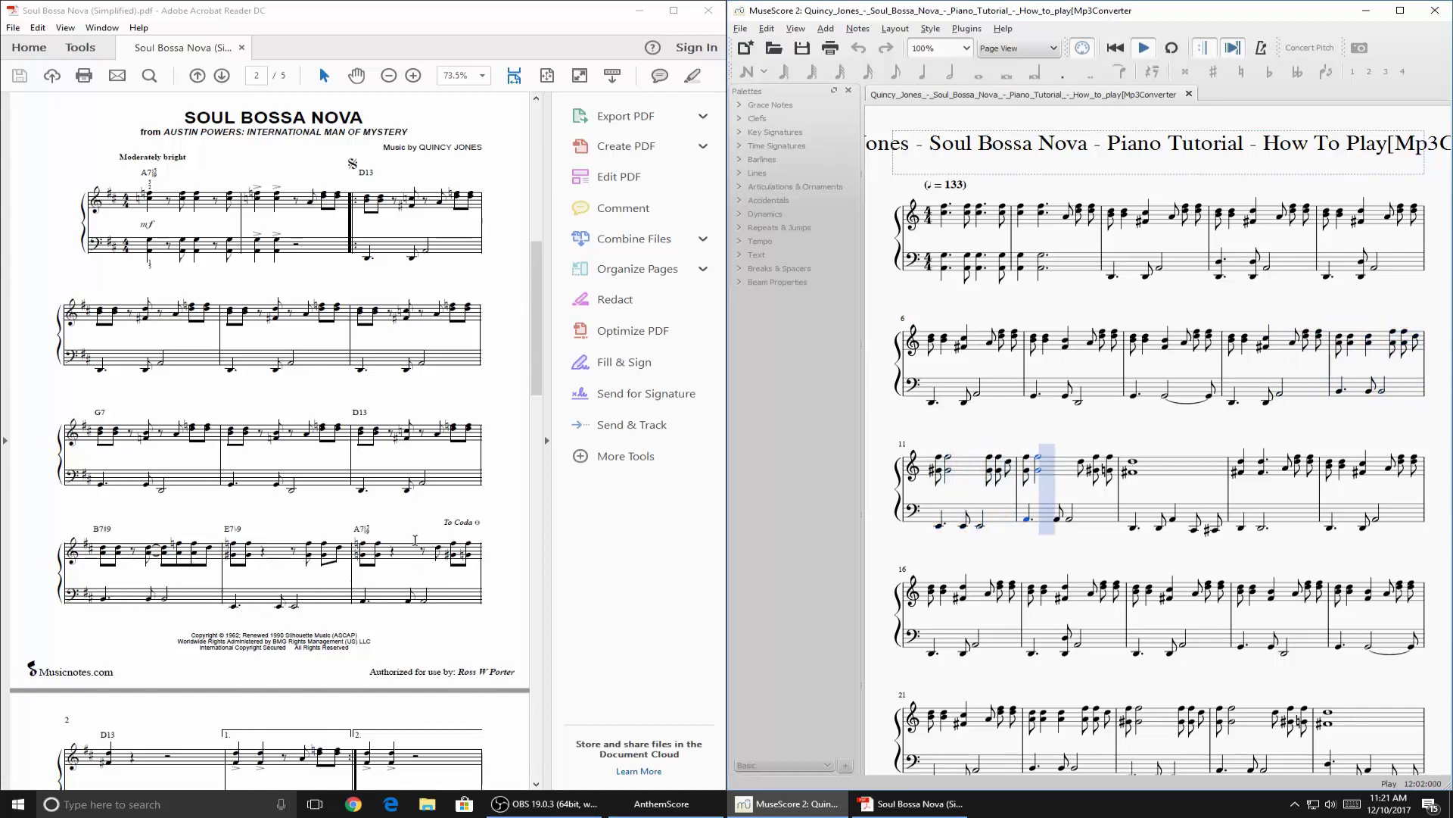
pyautogui.scroll(-5, 396, 542)
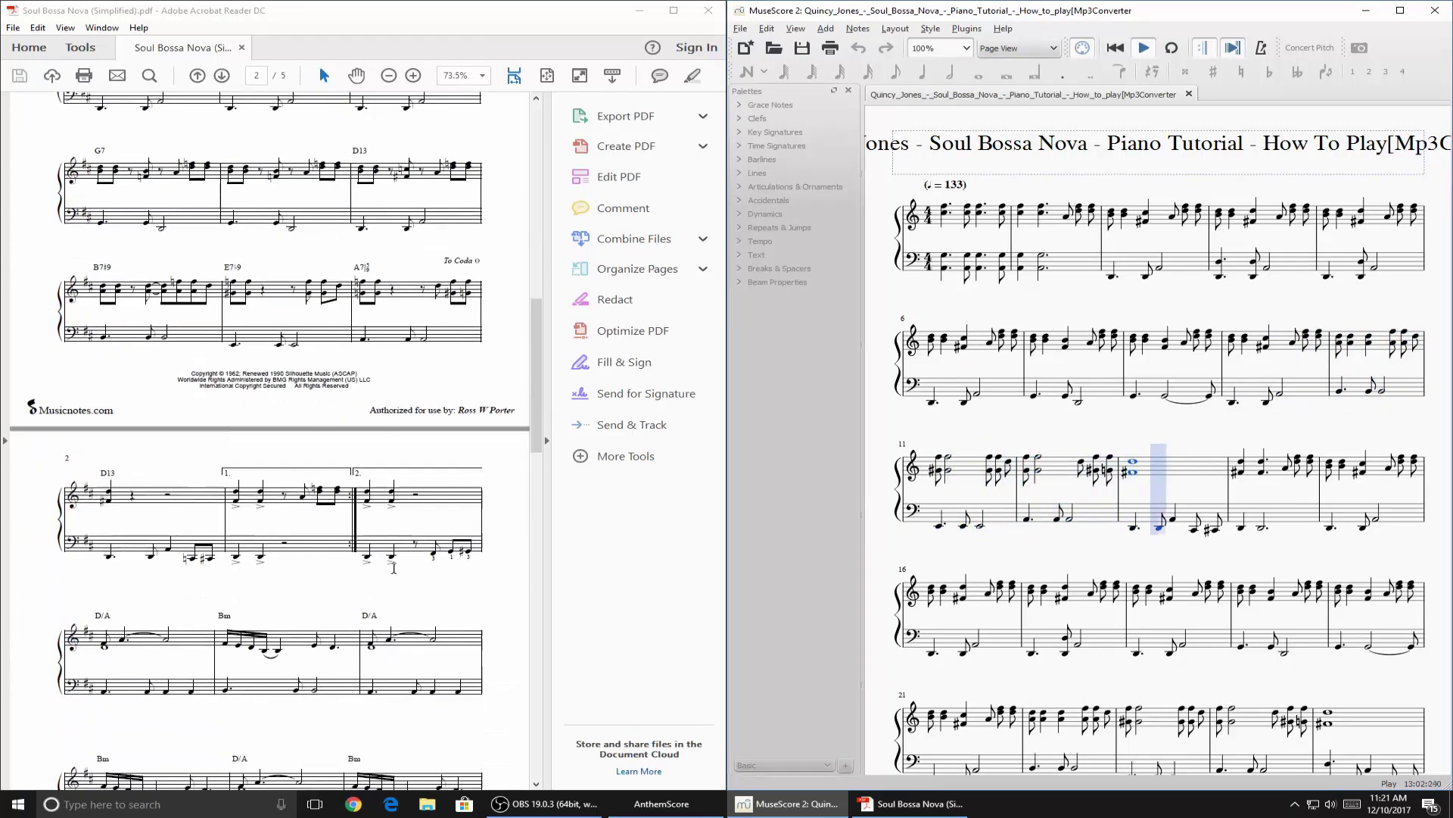
pyautogui.scroll(-2, 403, 564)
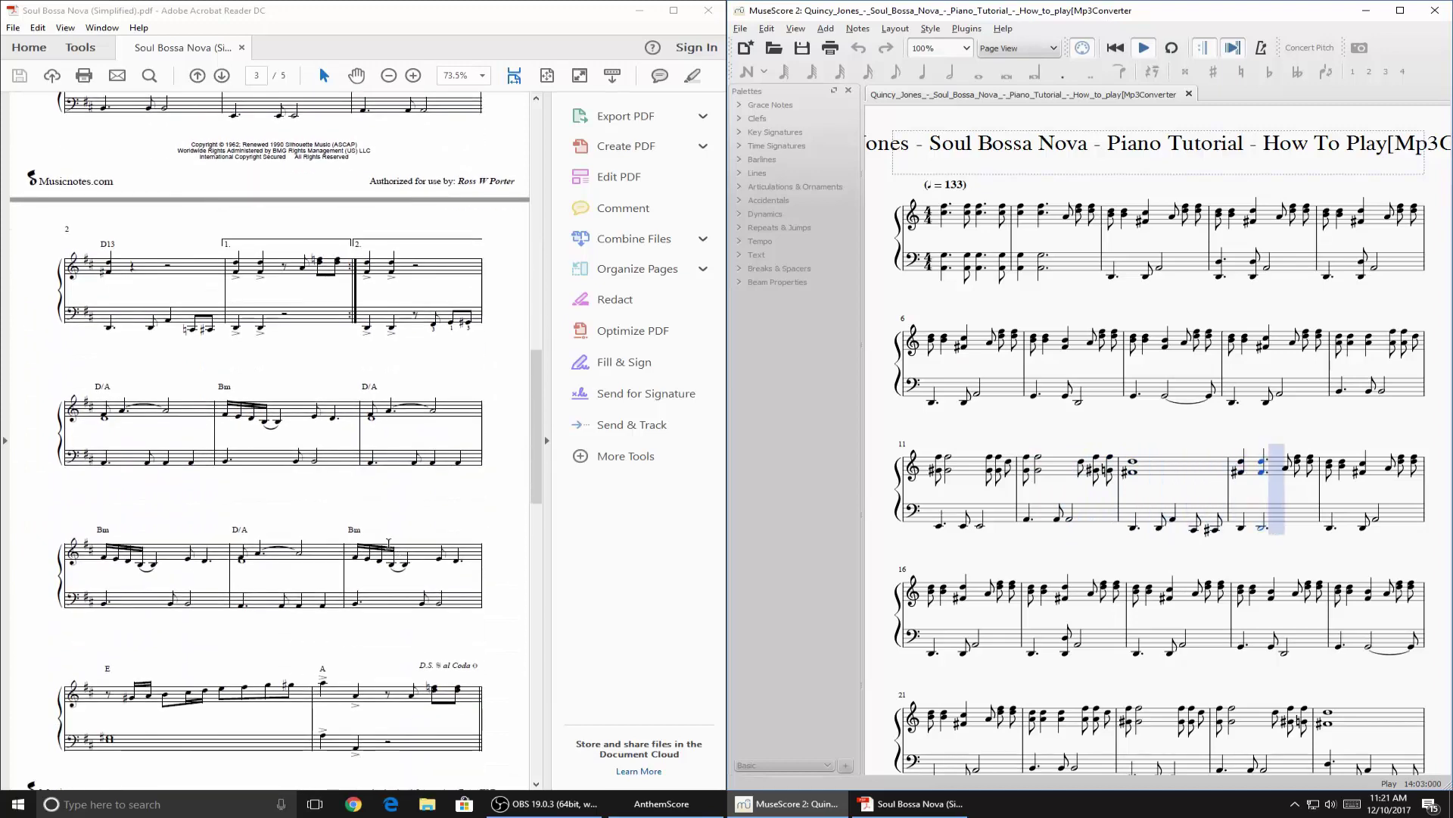
pyautogui.scroll(4, 369, 504)
pyautogui.scroll(9, 371, 507)
pyautogui.scroll(-6, 378, 521)
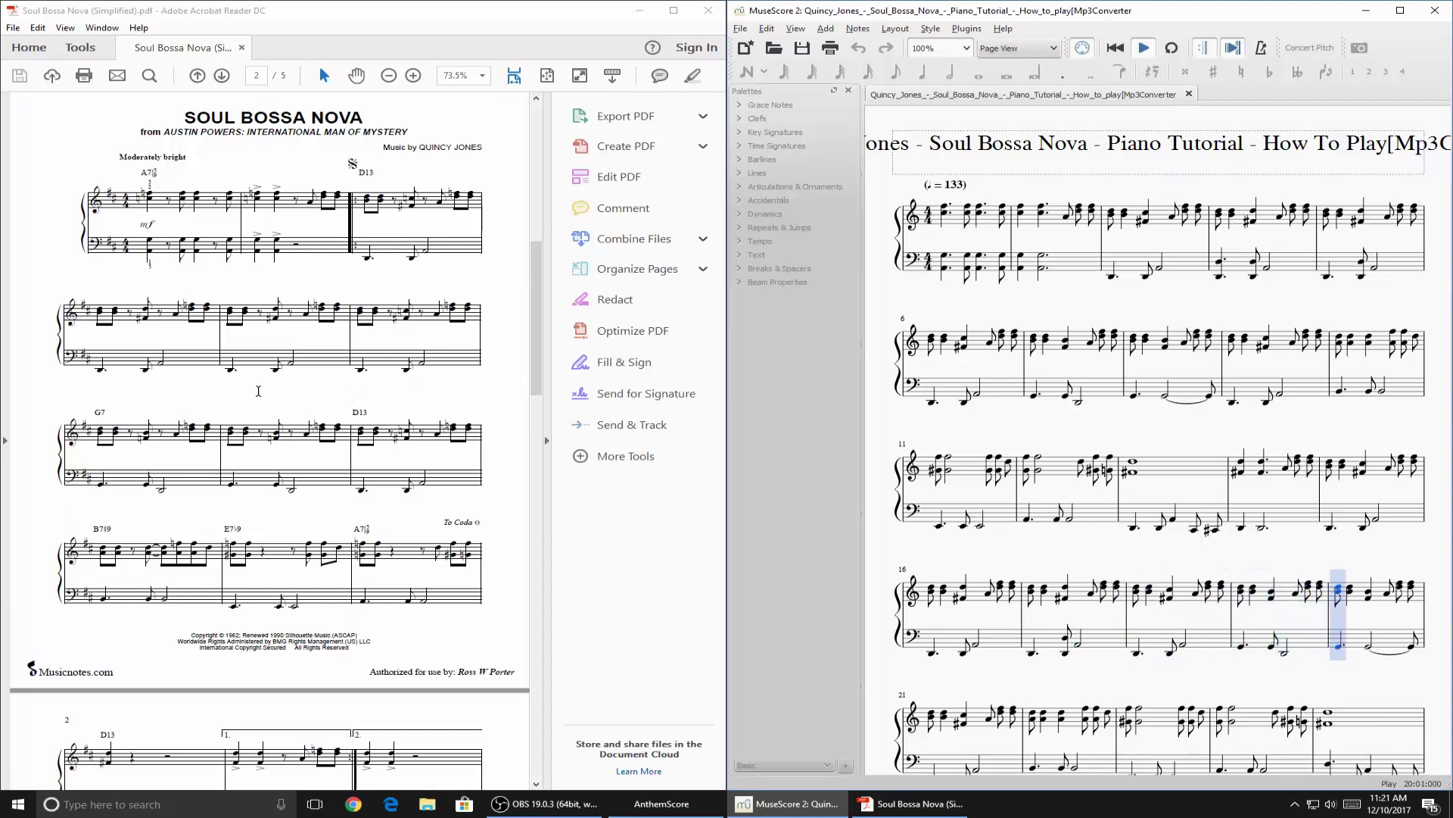
pyautogui.scroll(-5, 227, 431)
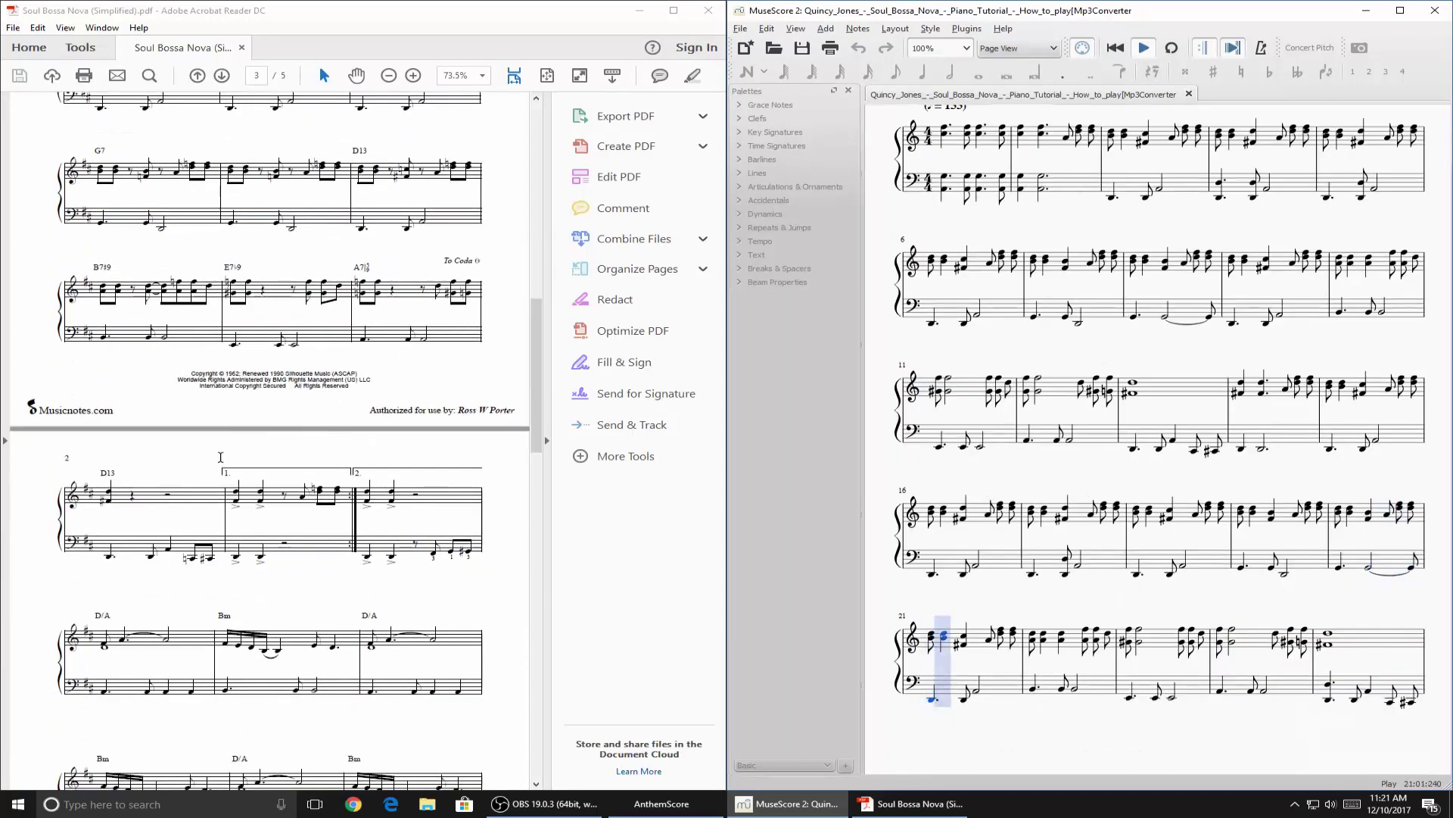
pyautogui.scroll(1, 219, 458)
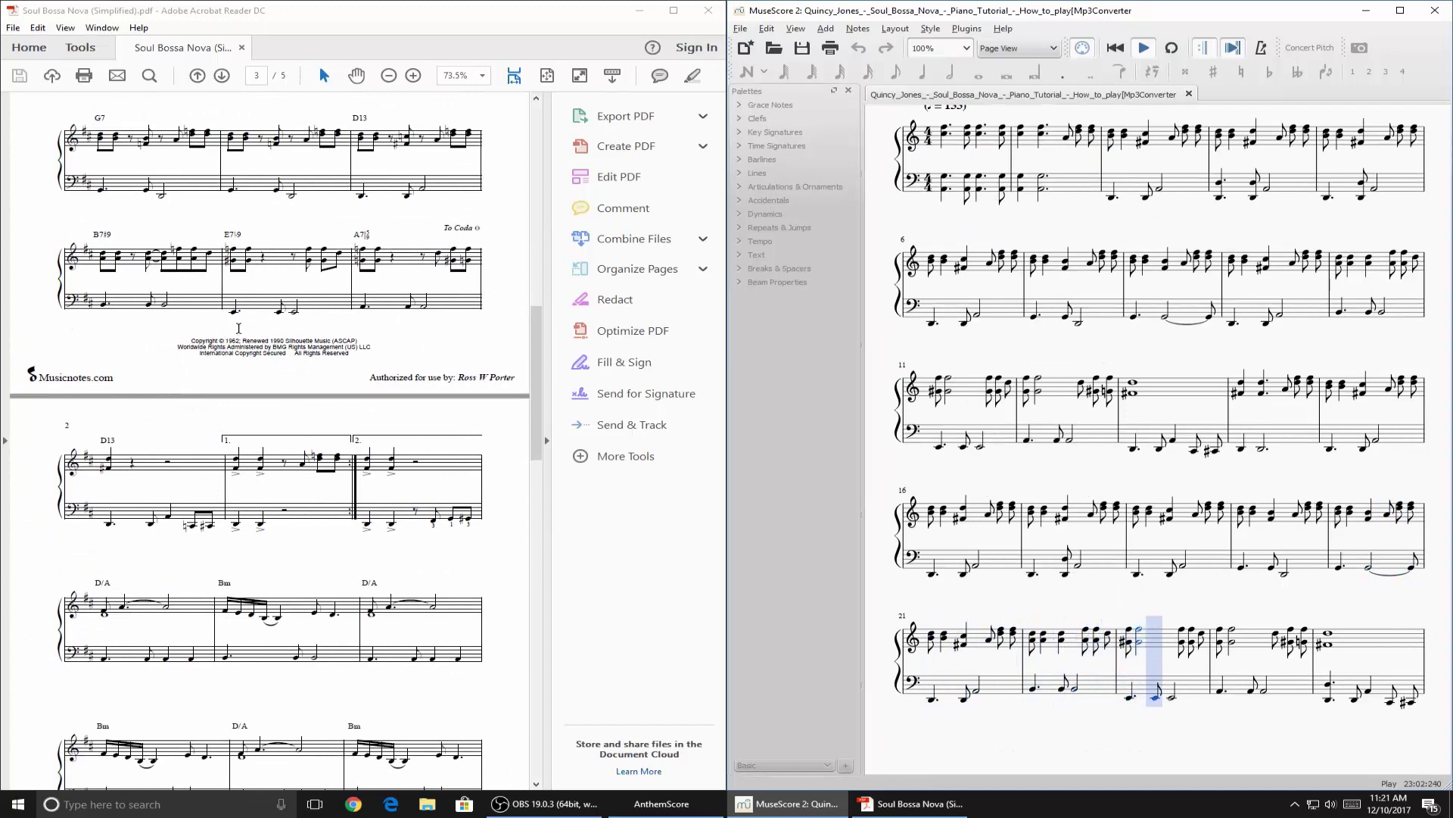
pyautogui.scroll(-6, 400, 373)
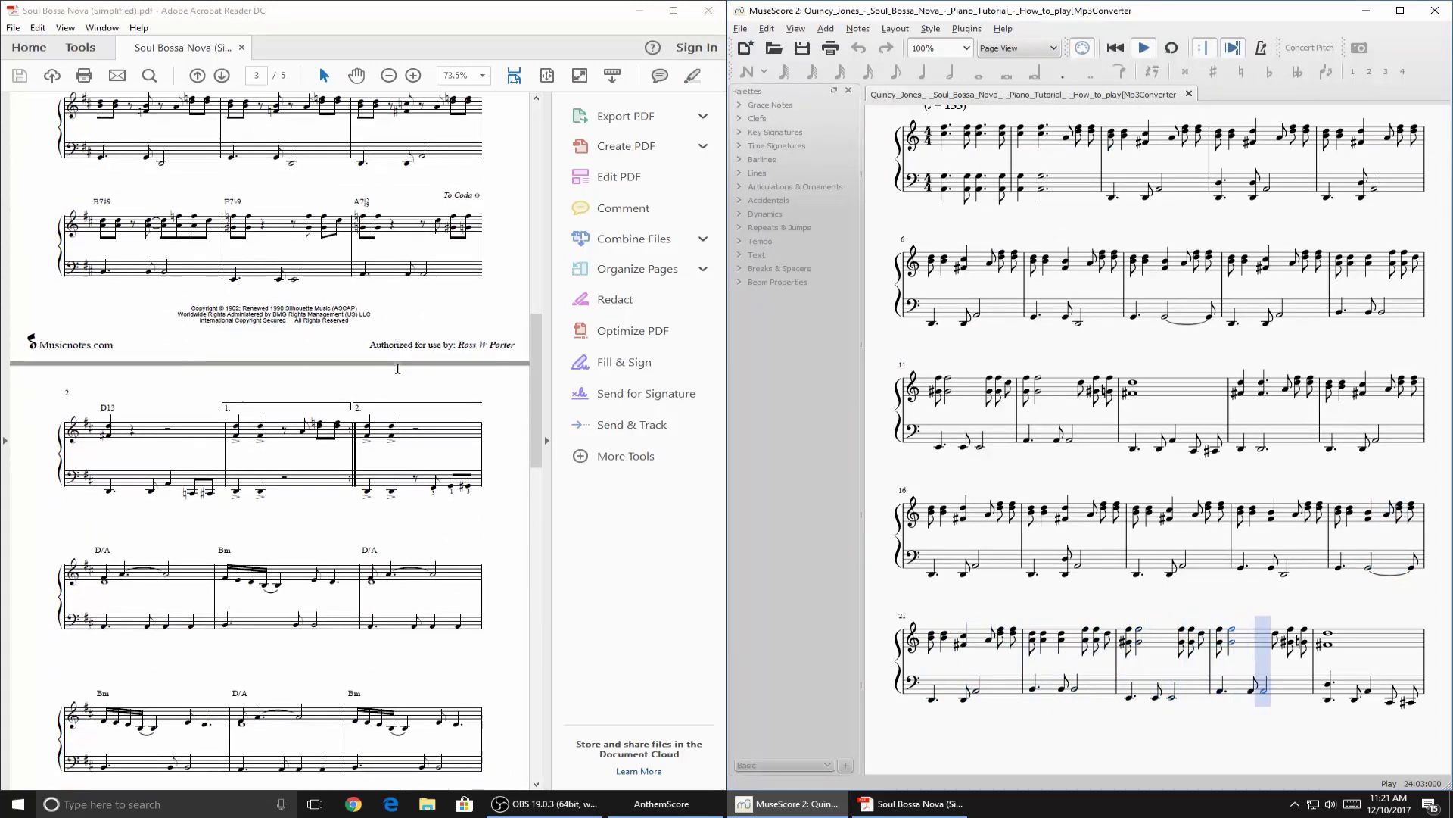
pyautogui.scroll(-3, 398, 367)
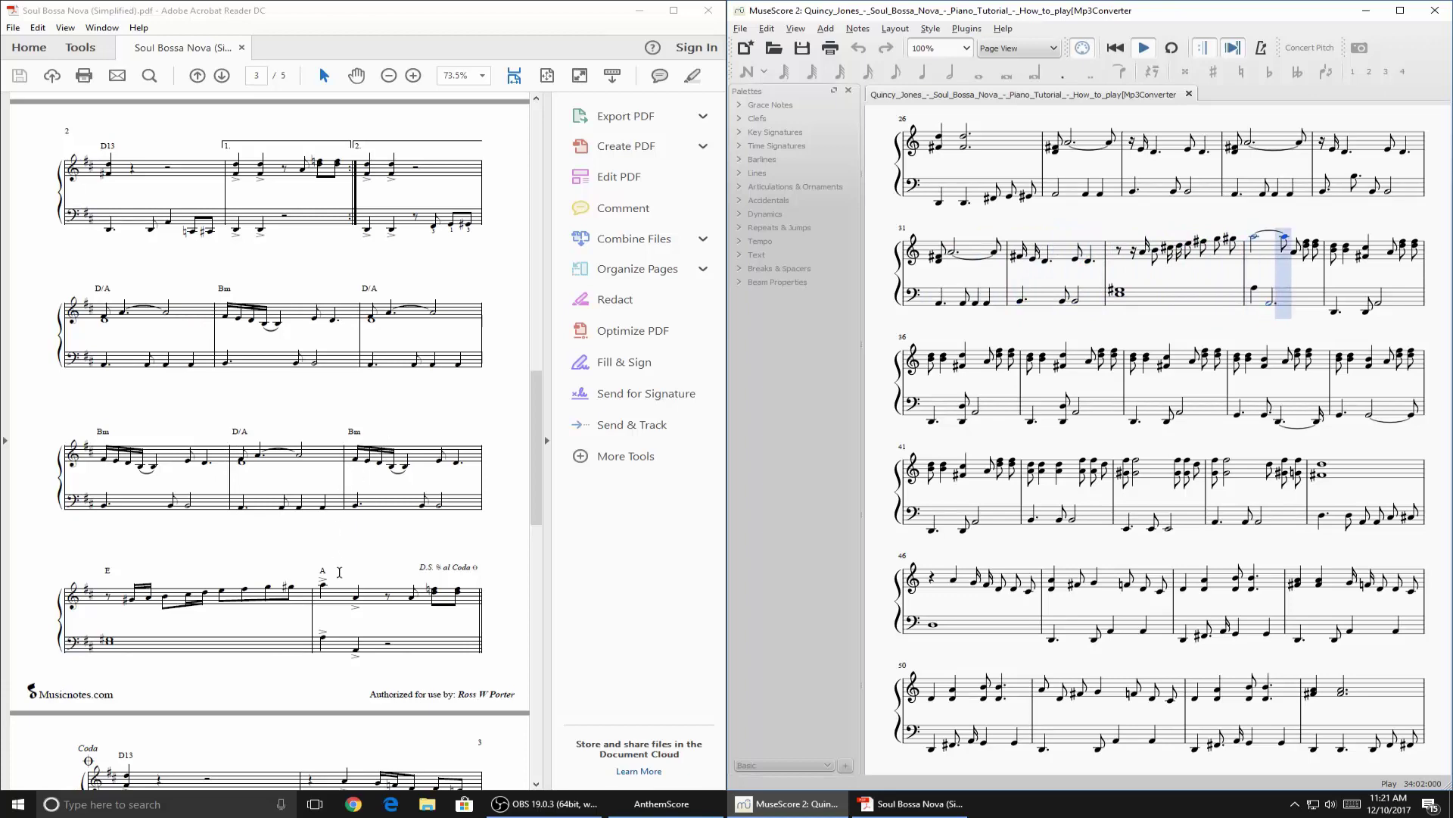
# Step: Follow playback to measure 54 by scrolling the PDF through pages 2–4
pyautogui.scroll(-5, 338, 572)
pyautogui.scroll(12, 339, 572)
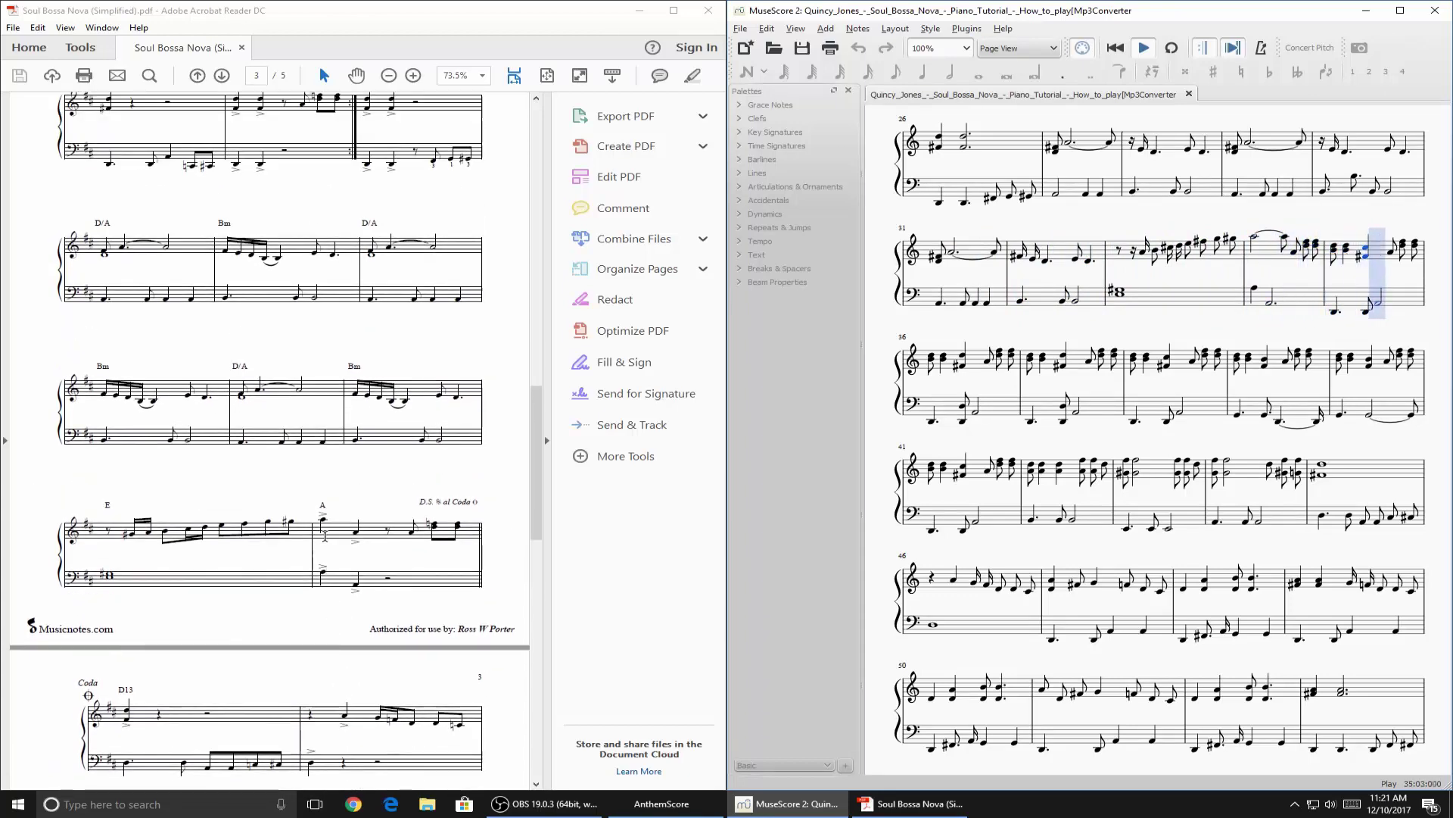
pyautogui.scroll(8, 329, 512)
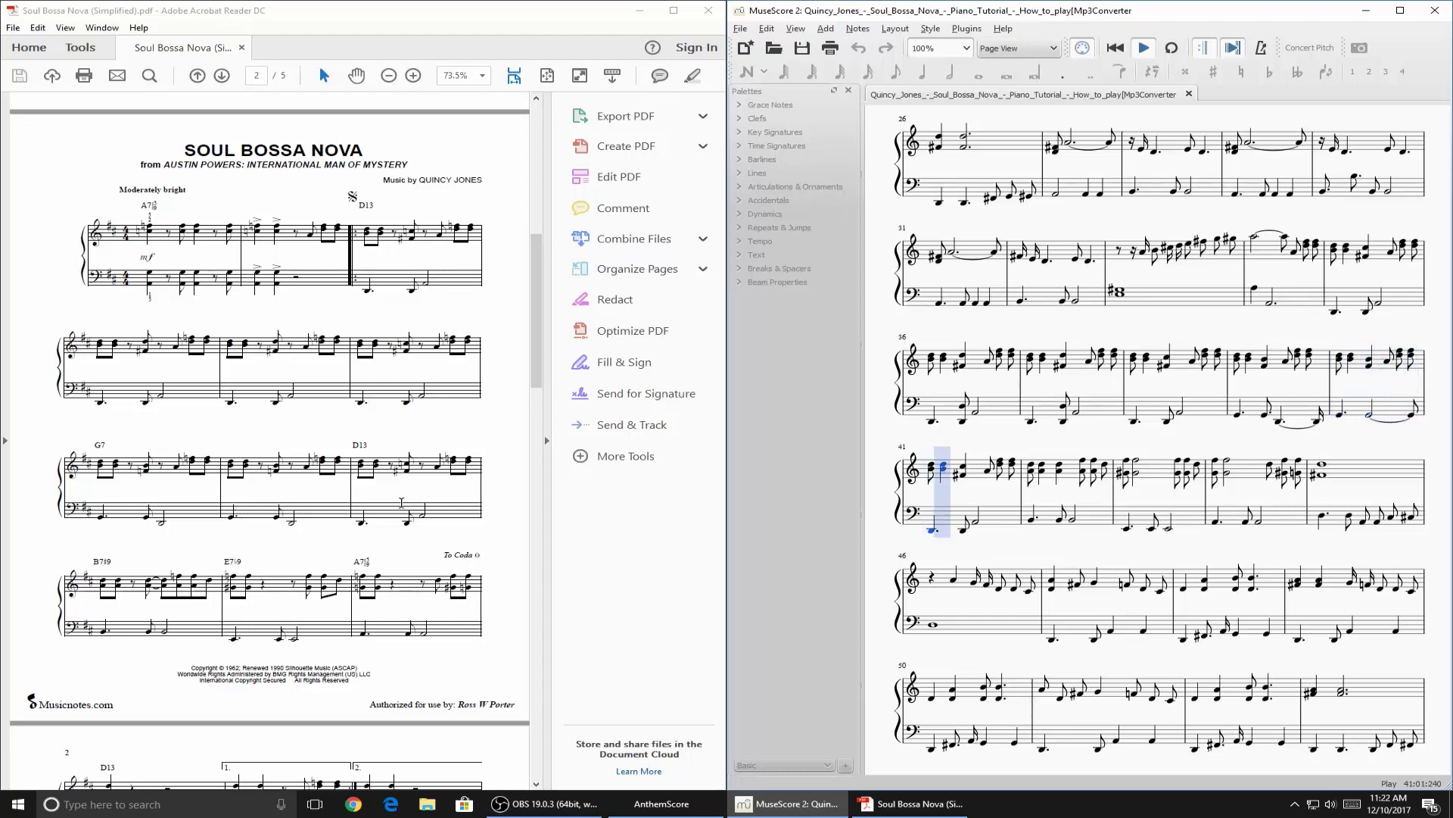
pyautogui.scroll(-5, 401, 502)
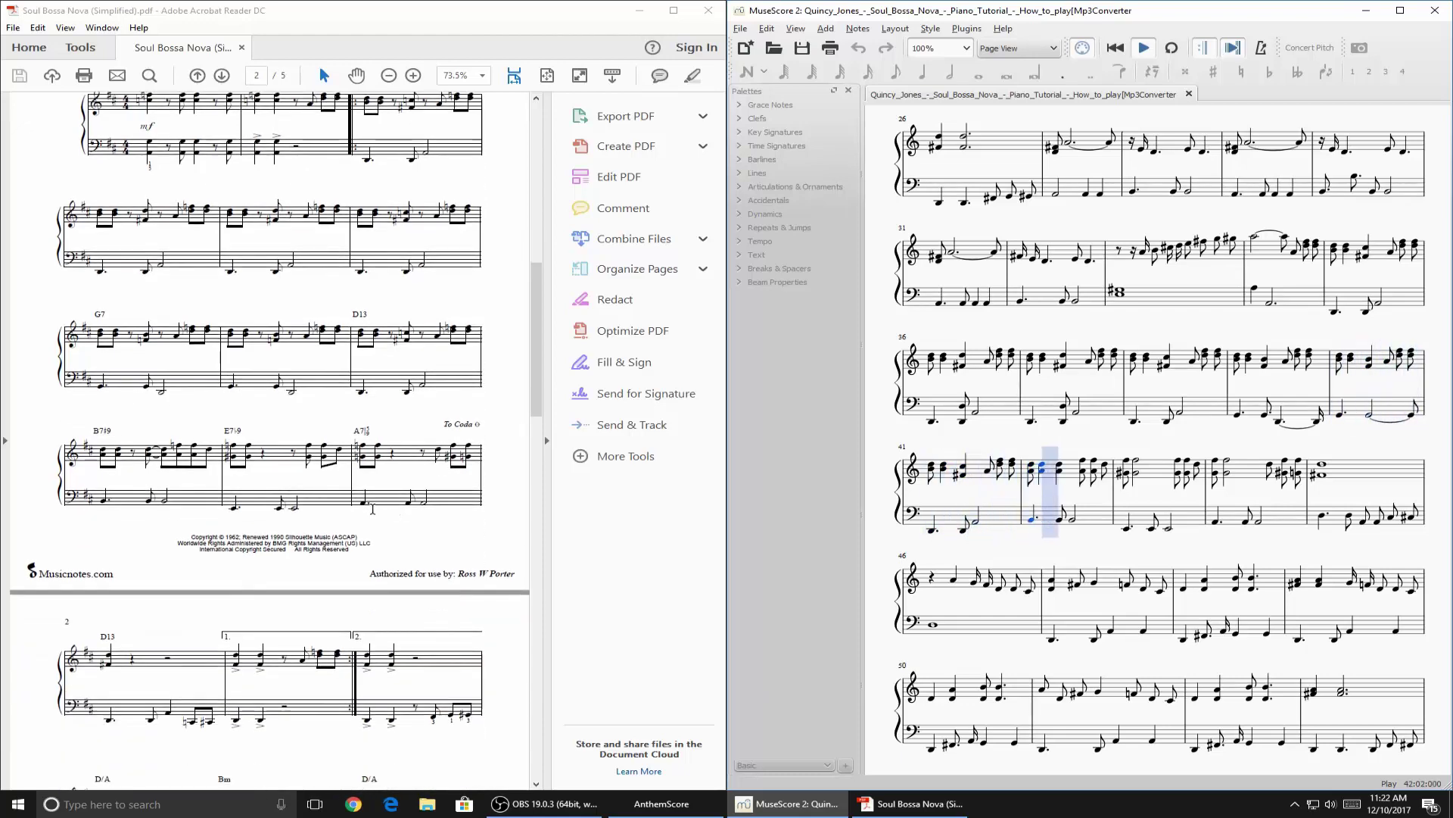
pyautogui.scroll(-1, 227, 497)
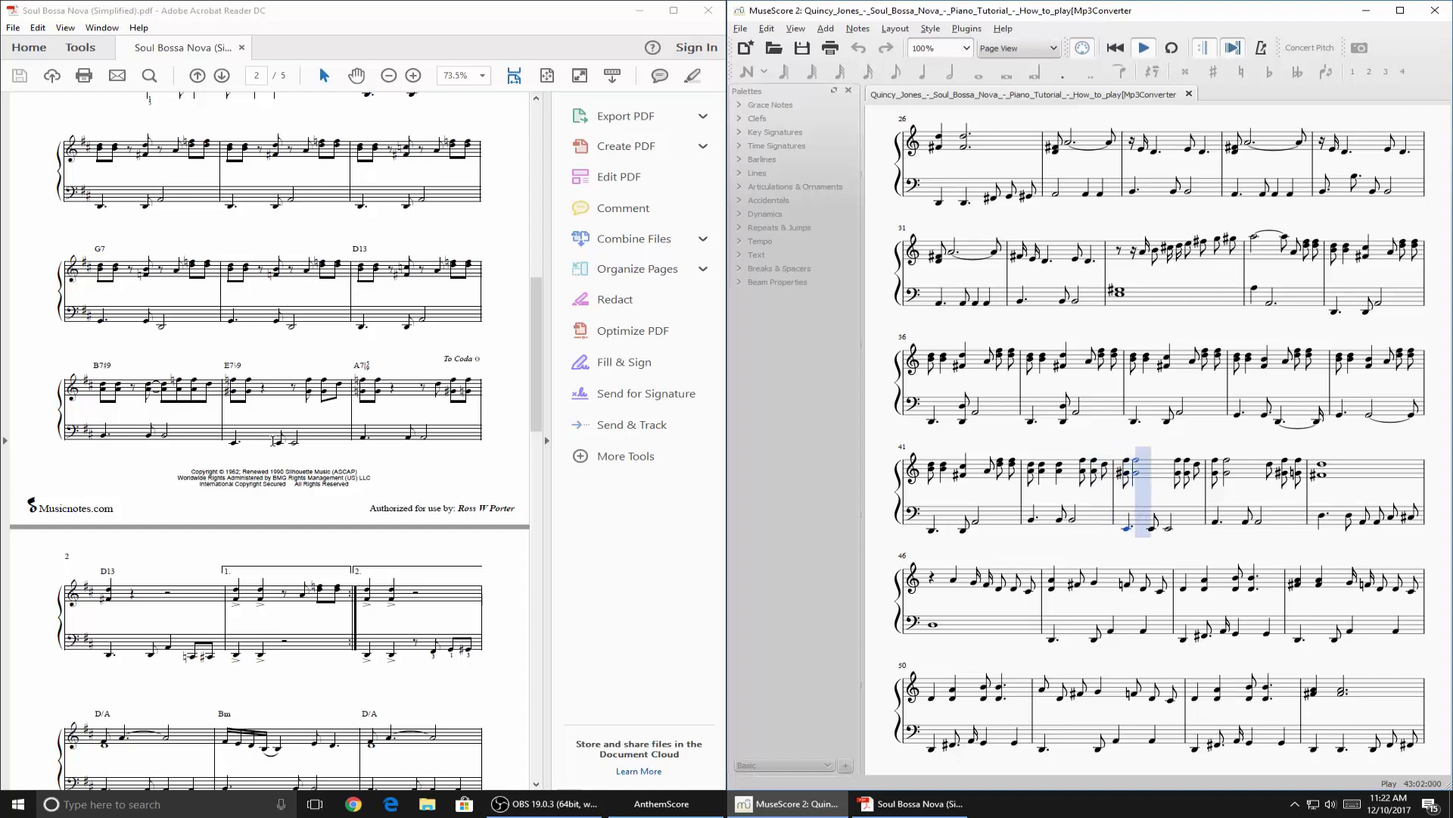
pyautogui.scroll(-5, 276, 439)
pyautogui.scroll(-2, 276, 439)
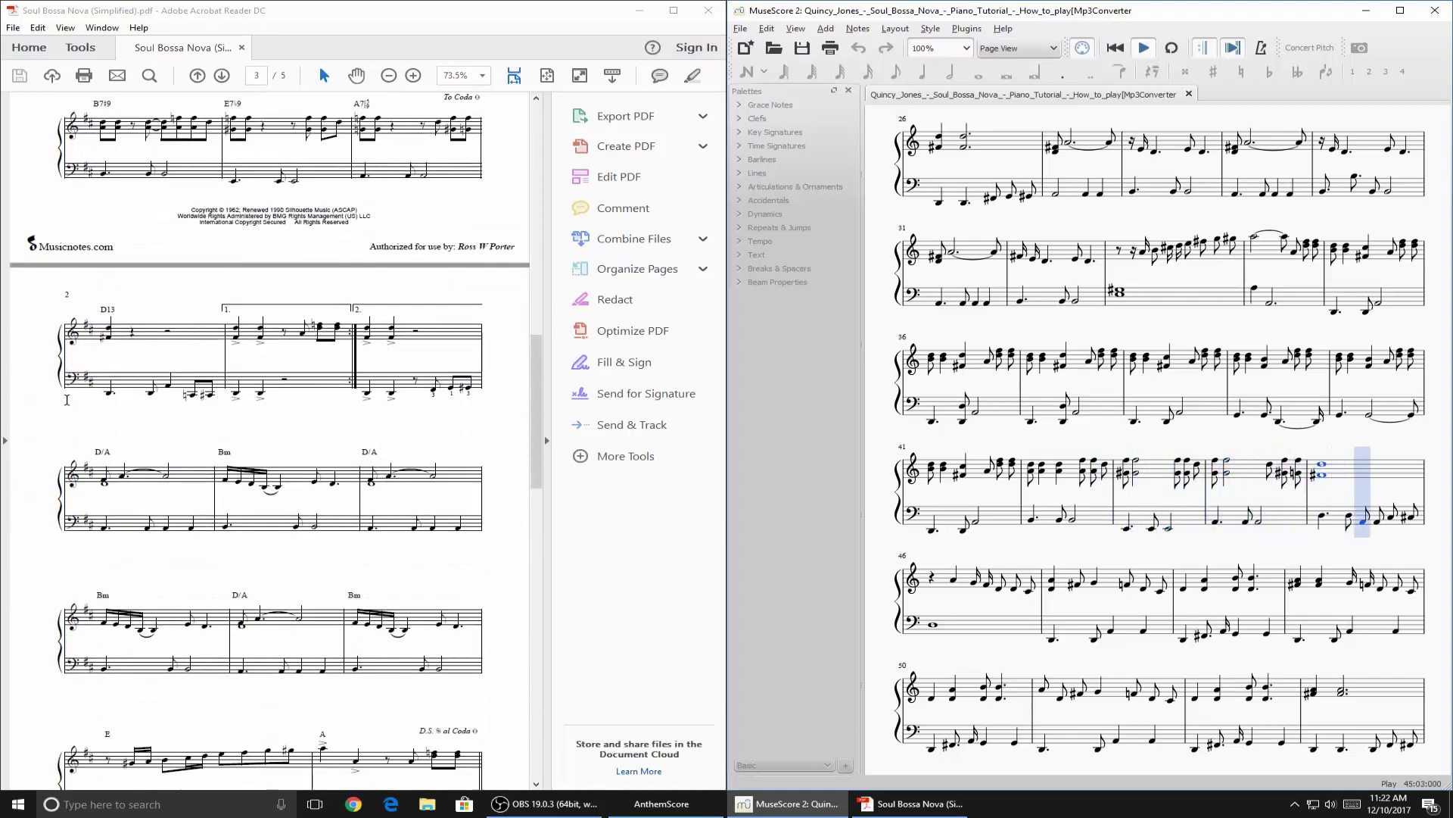
pyautogui.scroll(-5, 293, 450)
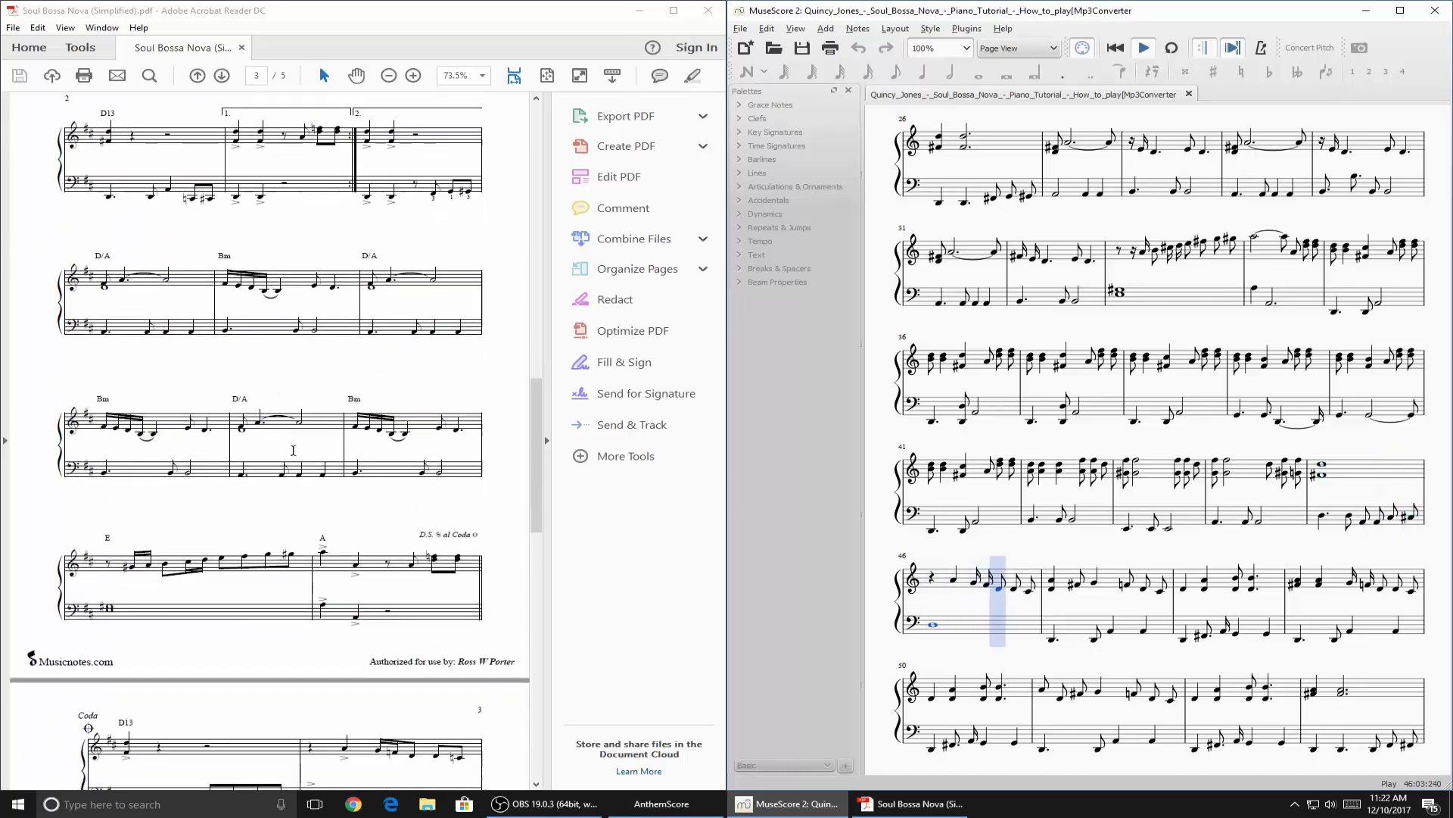
pyautogui.scroll(-4, 293, 450)
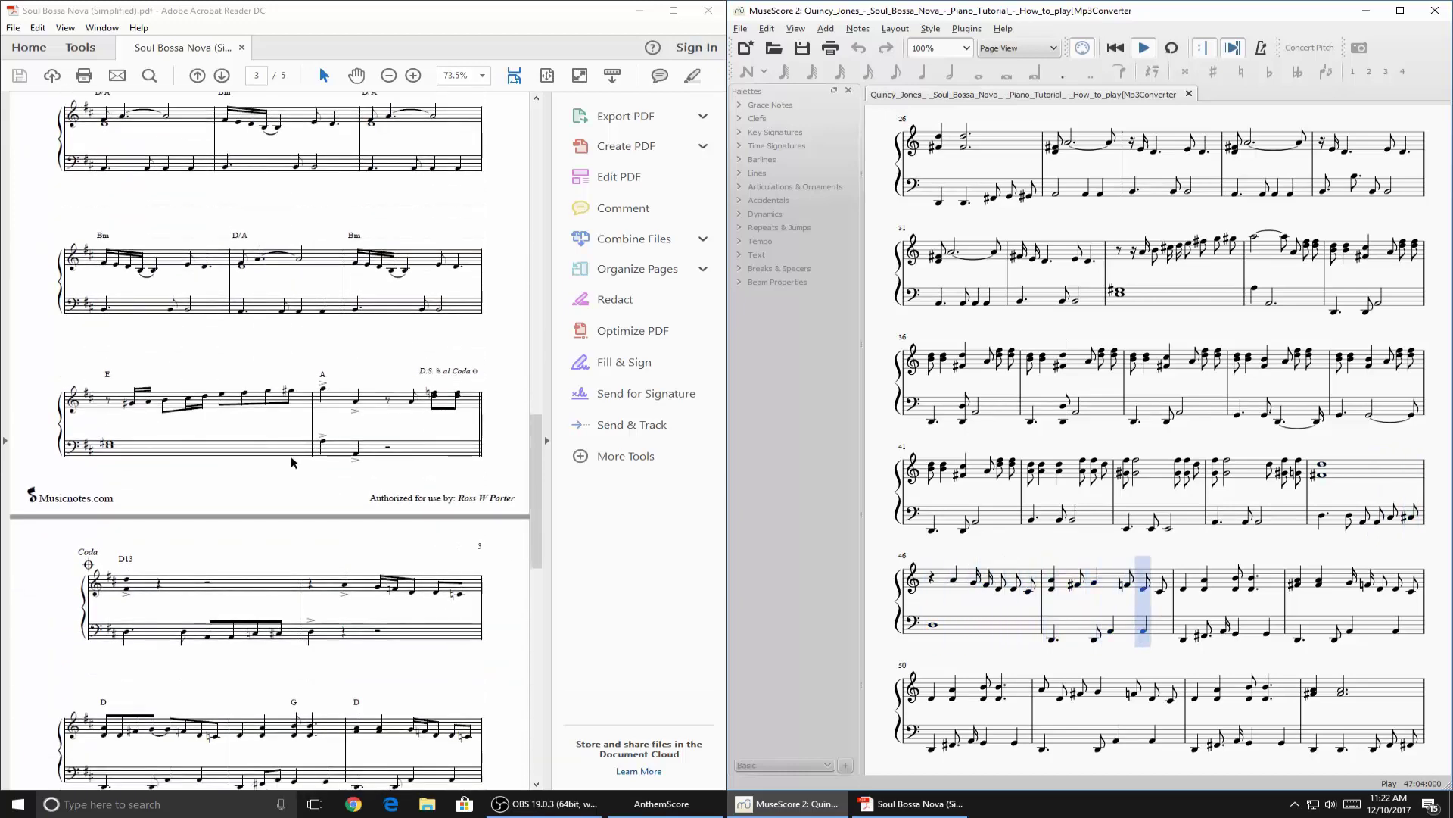
pyautogui.scroll(-10, 290, 456)
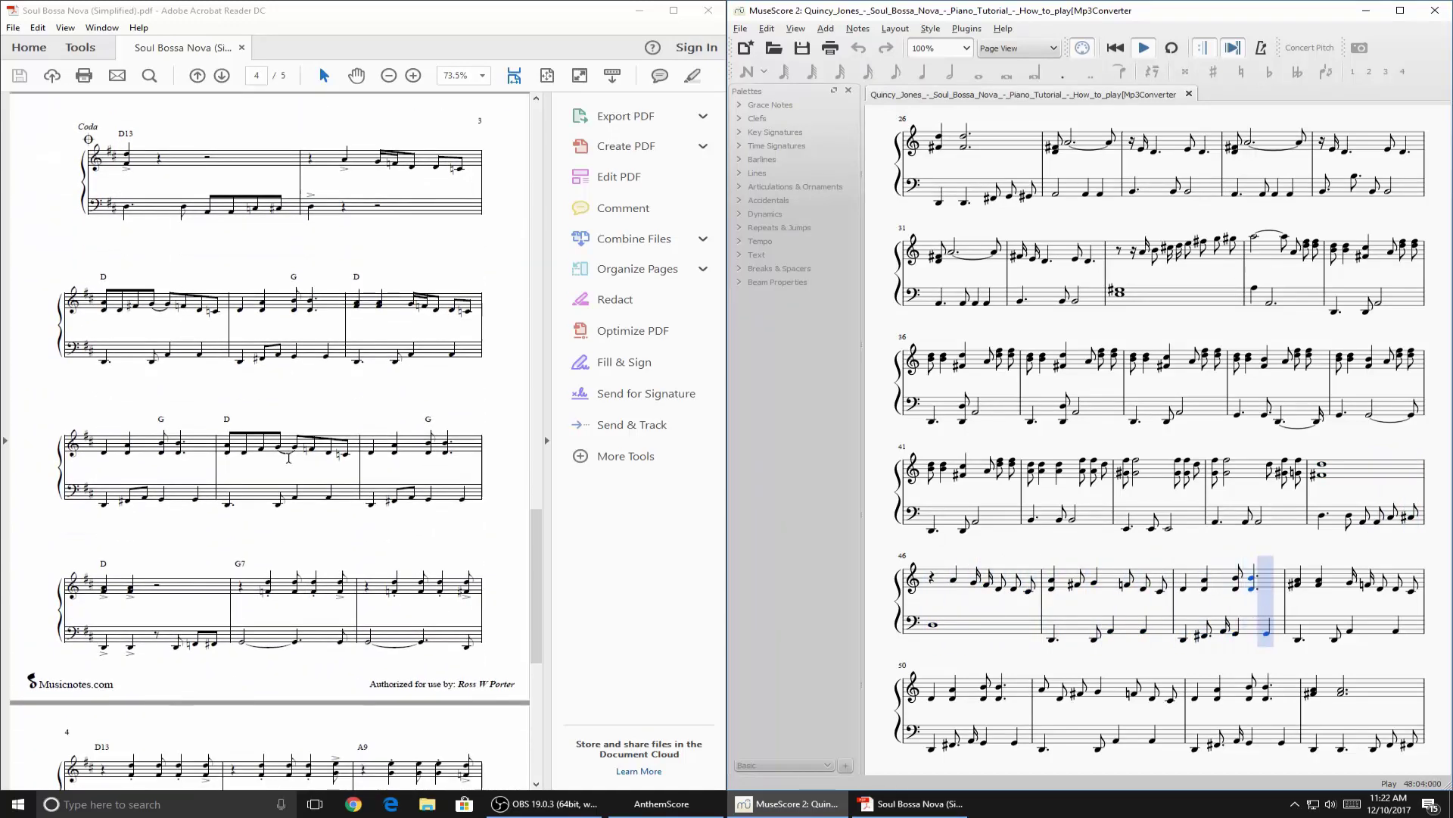
pyautogui.scroll(2, 288, 457)
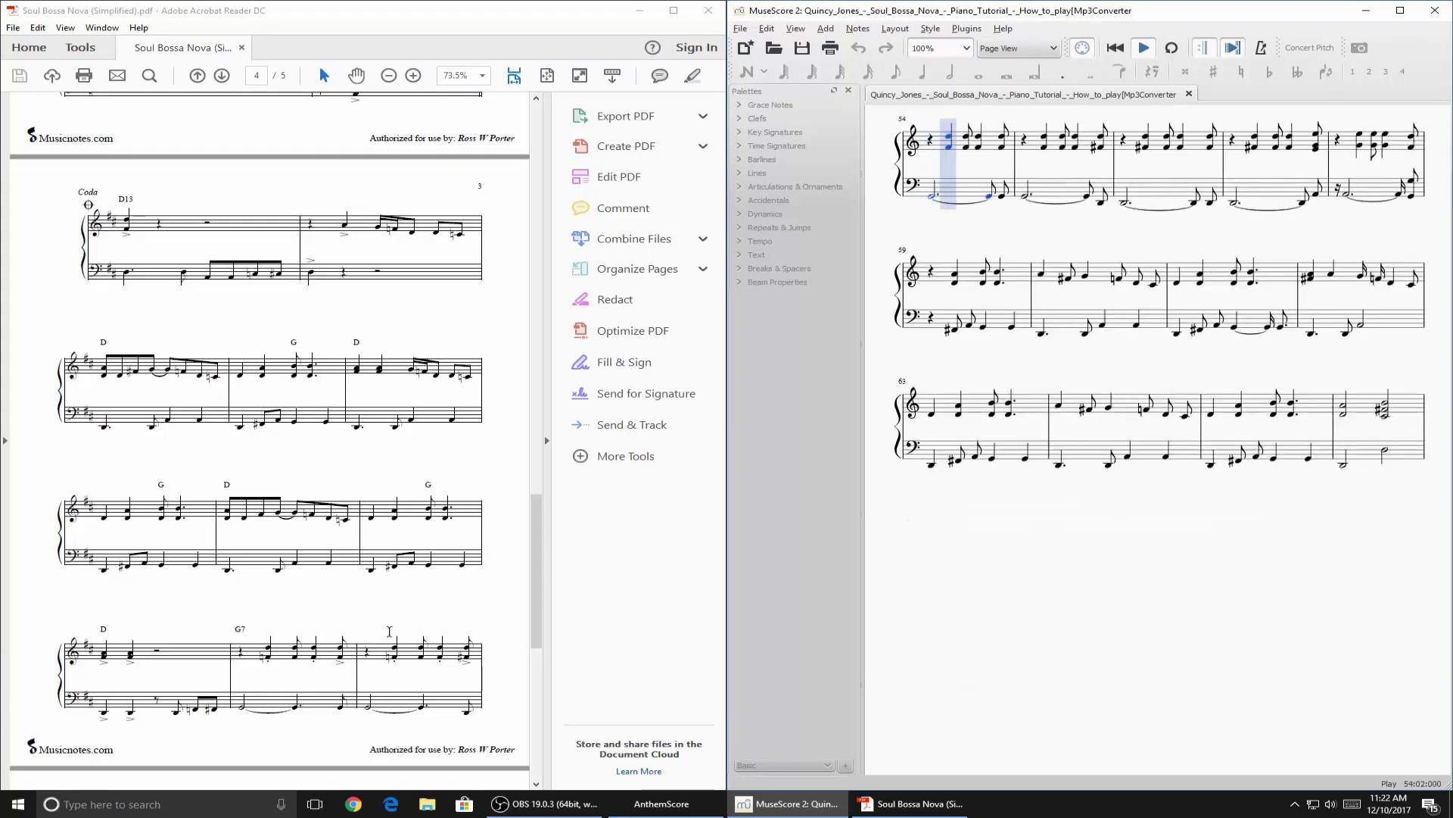
# Step: Let playback run through measure 66, scroll the PDF back to page 1, and close Acrobat Reader
pyautogui.scroll(-5, 311, 578)
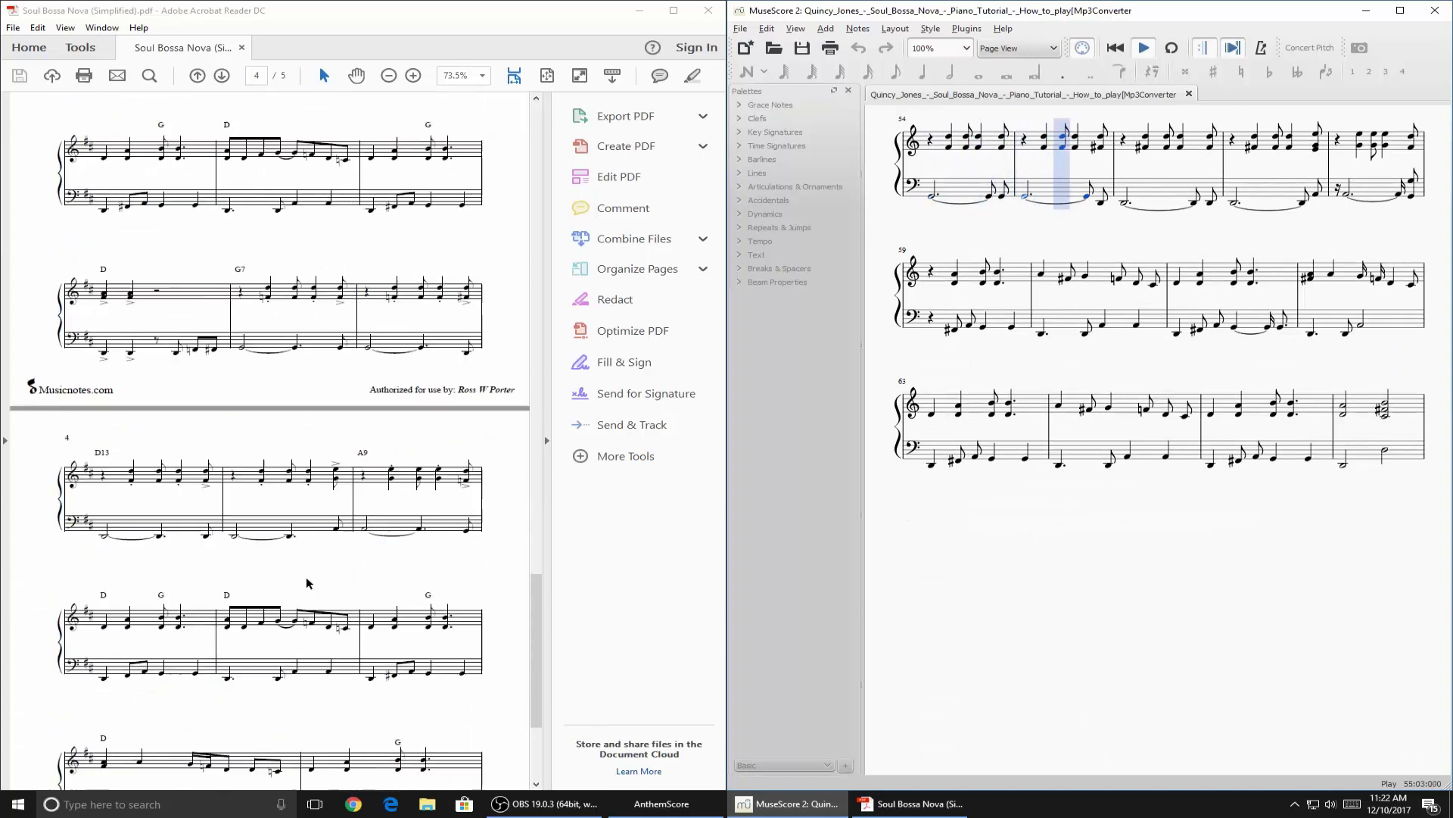
pyautogui.scroll(-2, 307, 576)
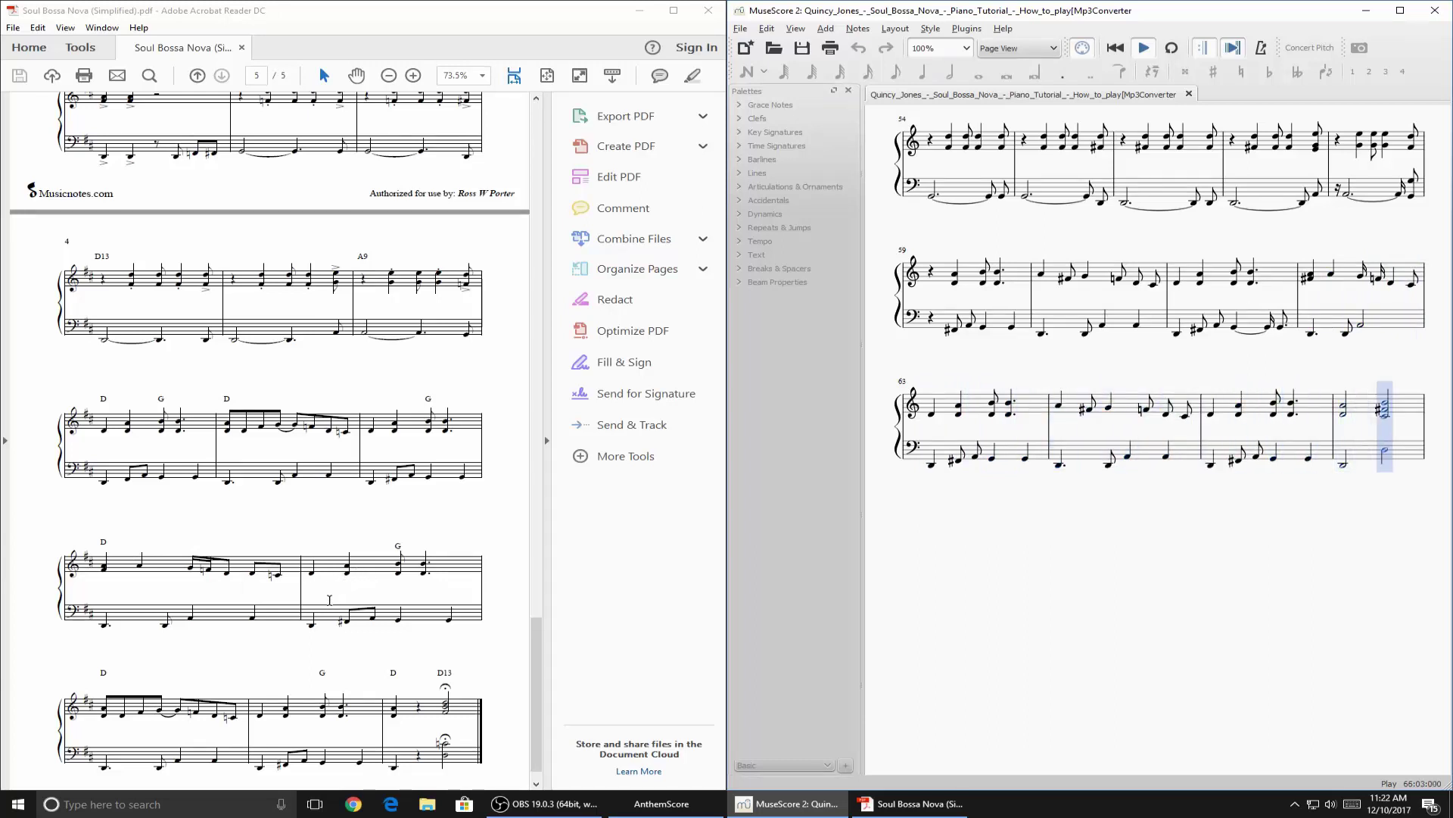
pyautogui.scroll(20, 329, 600)
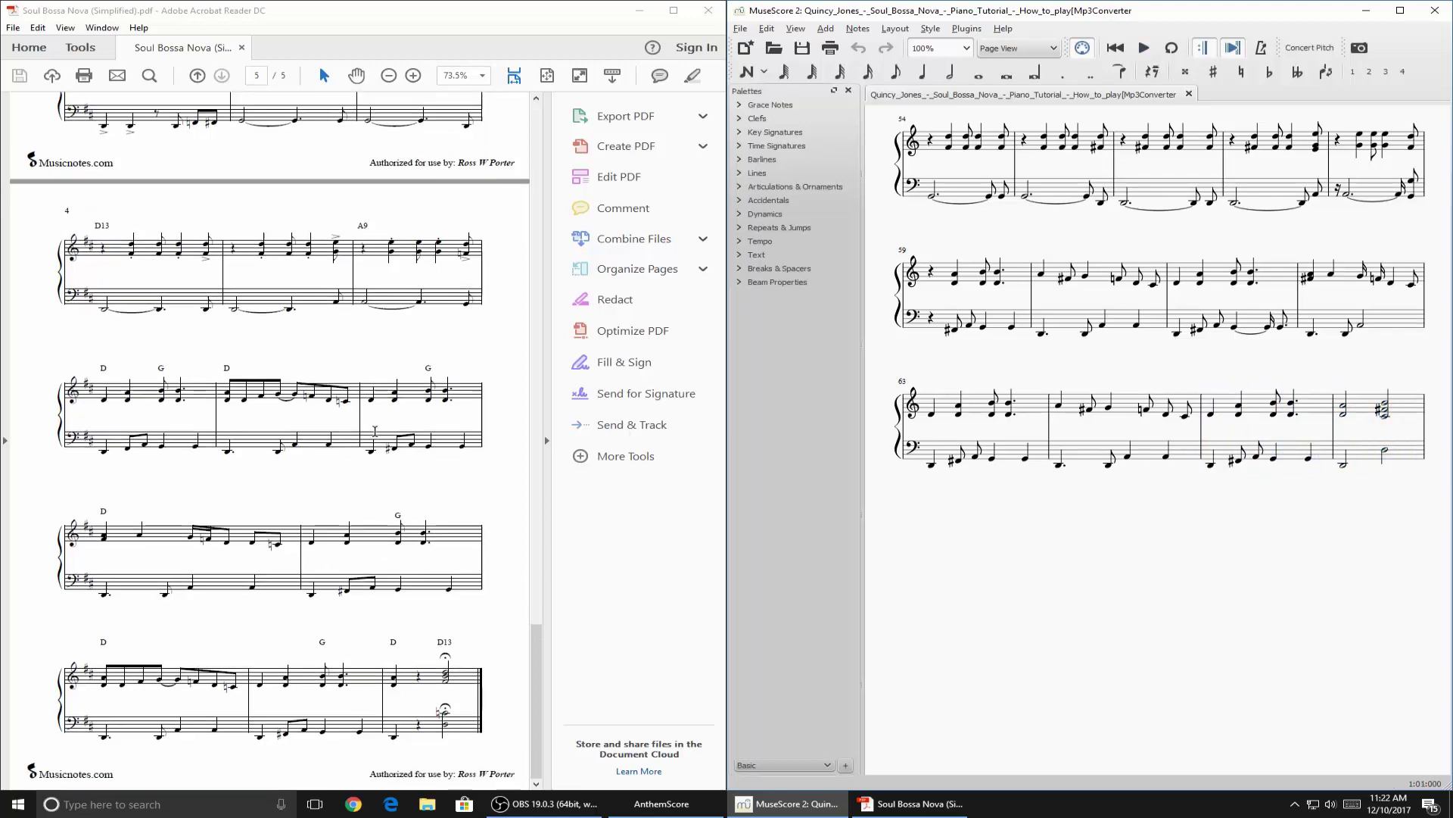
pyautogui.scroll(10, 441, 303)
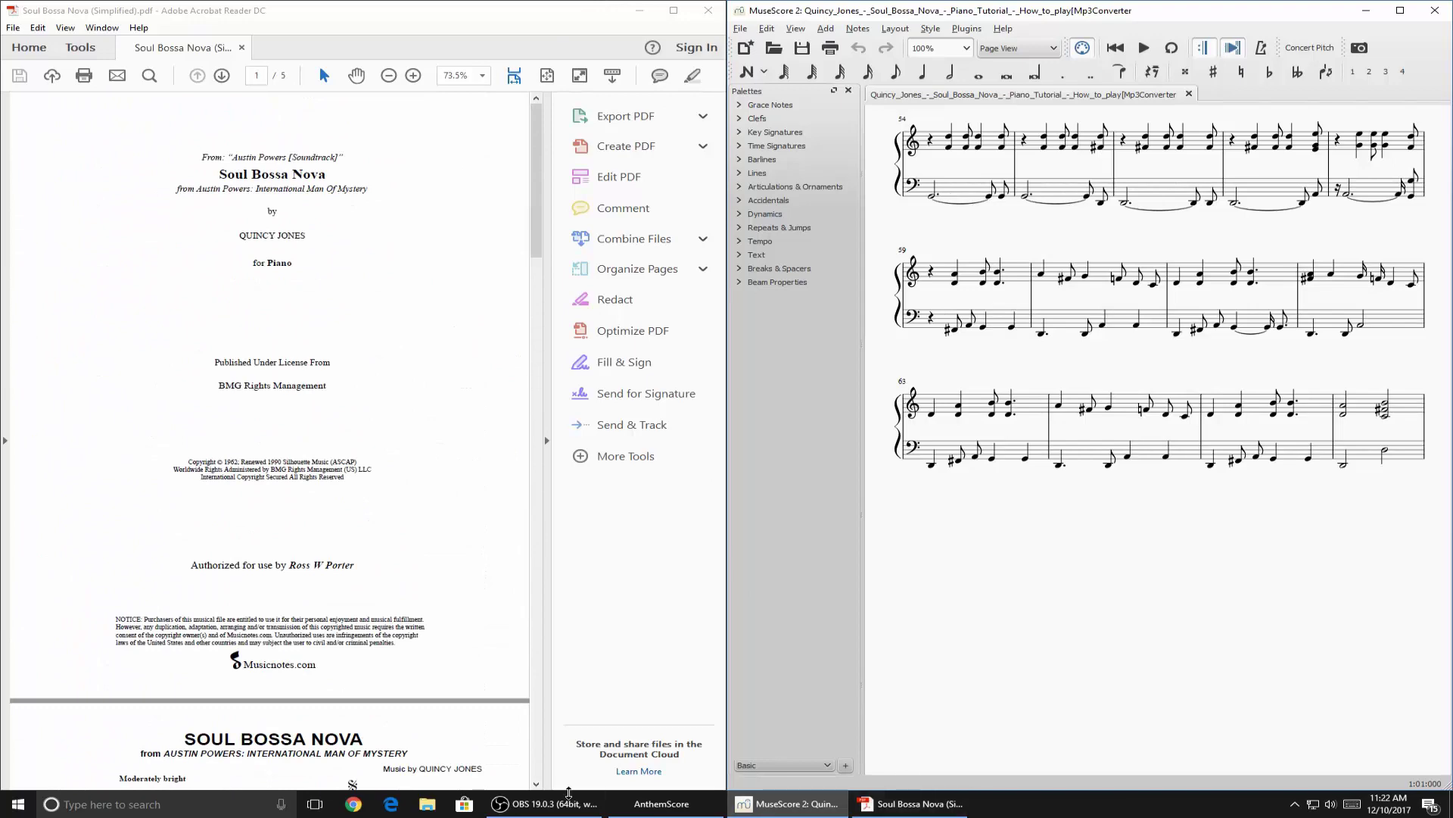
pyautogui.click(695, 17)
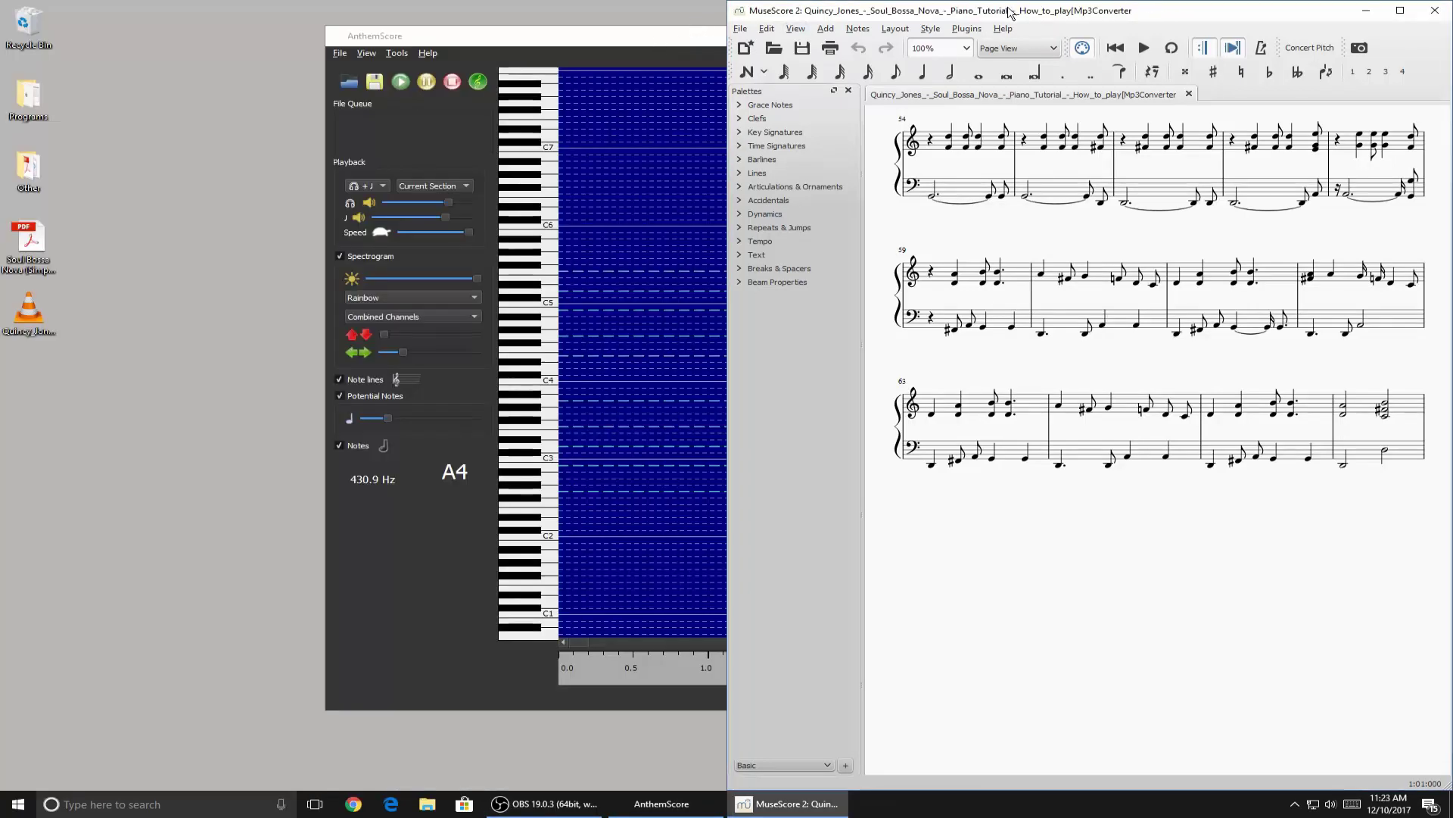
# Step: Move the MuseScore window and maximize it to fill the screen
pyautogui.moveTo(1004, 13); pyautogui.dragTo(1102, 28)
pyautogui.click(1203, 11)
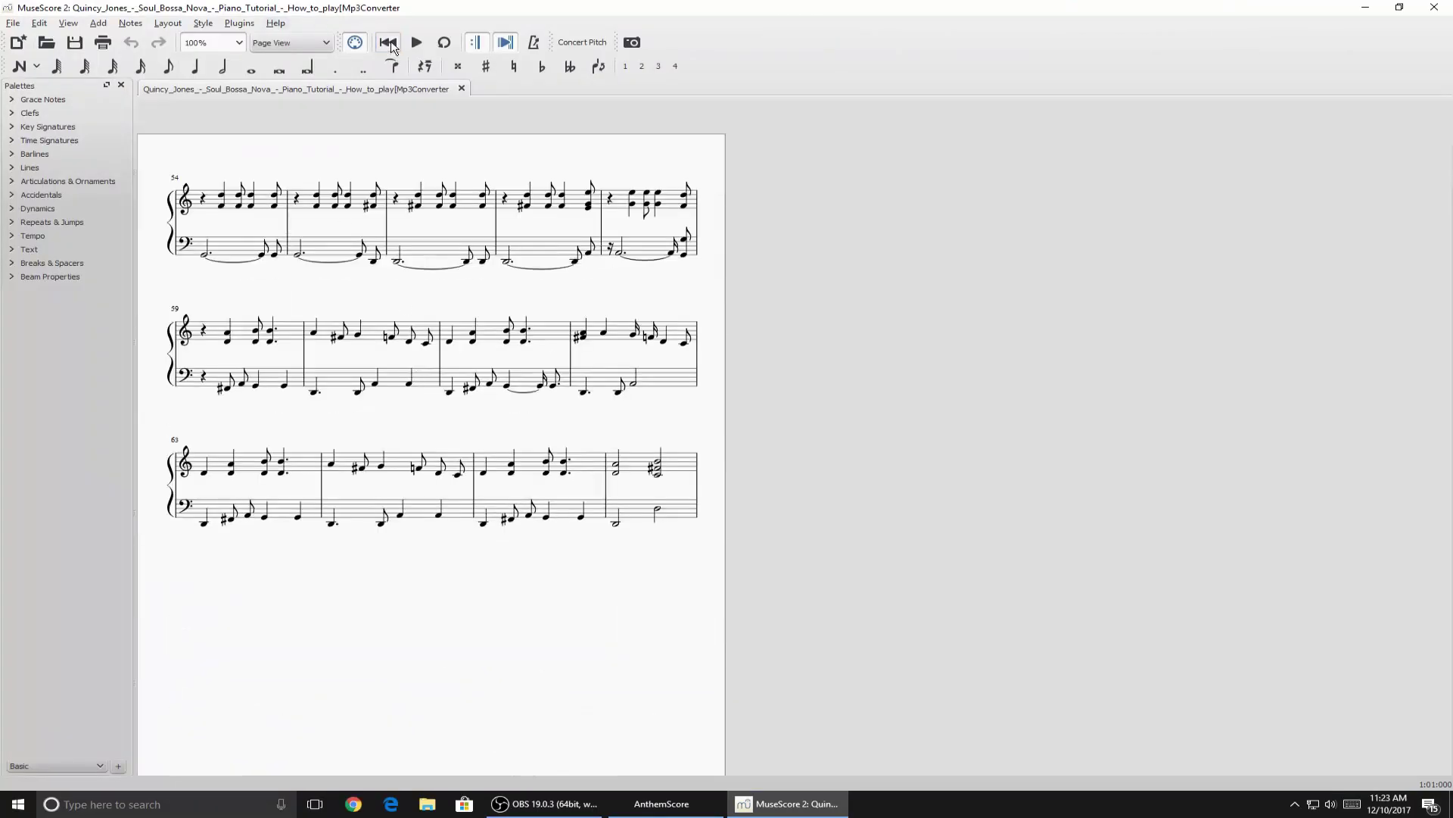
pyautogui.scroll(-5, 188, 321)
pyautogui.scroll(5, 188, 321)
pyautogui.scroll(5, 204, 338)
pyautogui.scroll(-2, 219, 311)
pyautogui.scroll(-8, 220, 311)
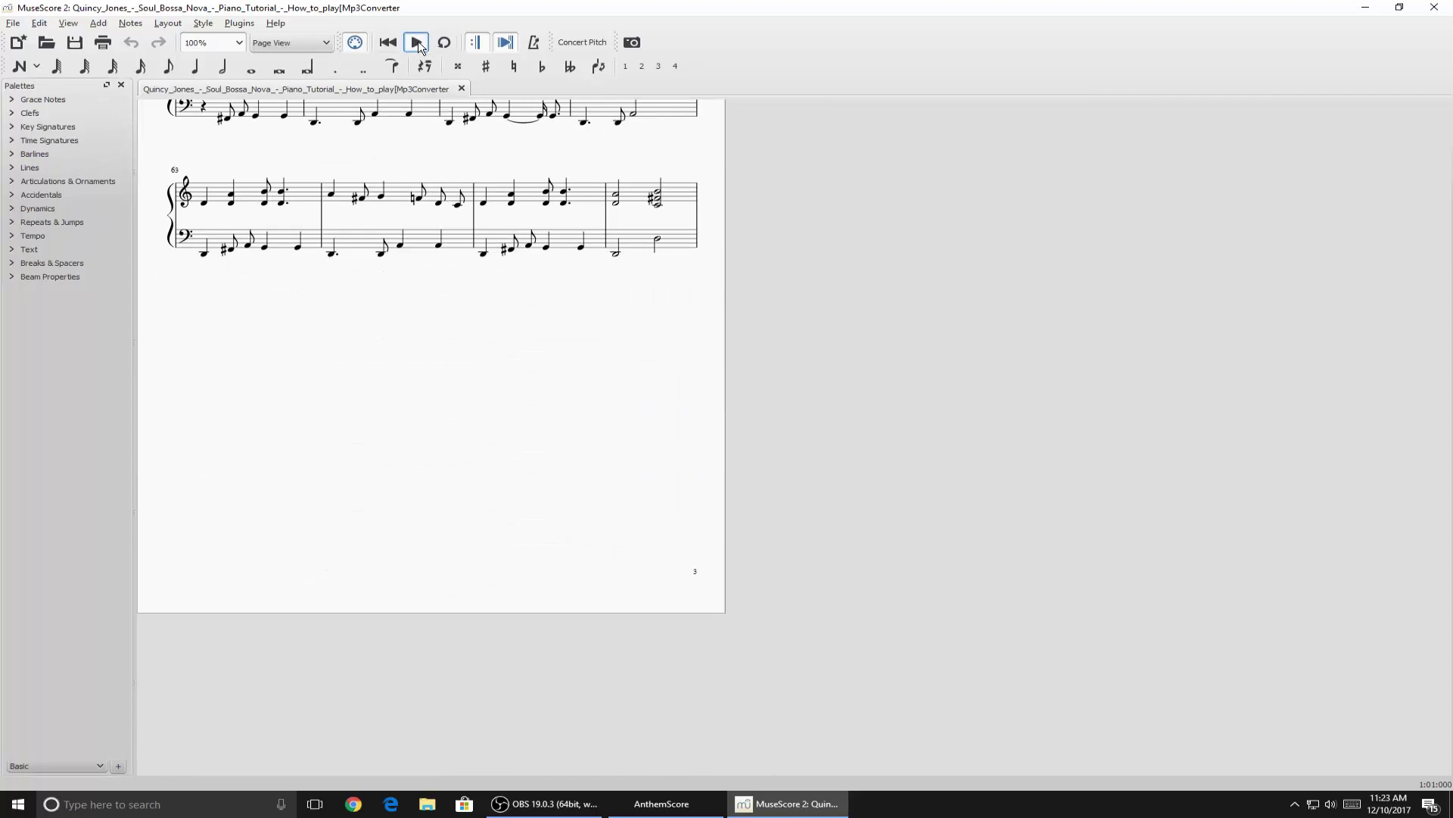
# Step: Rewind the score to measure 1 and select its title text
pyautogui.click(417, 43)
pyautogui.scroll(3, 382, 199)
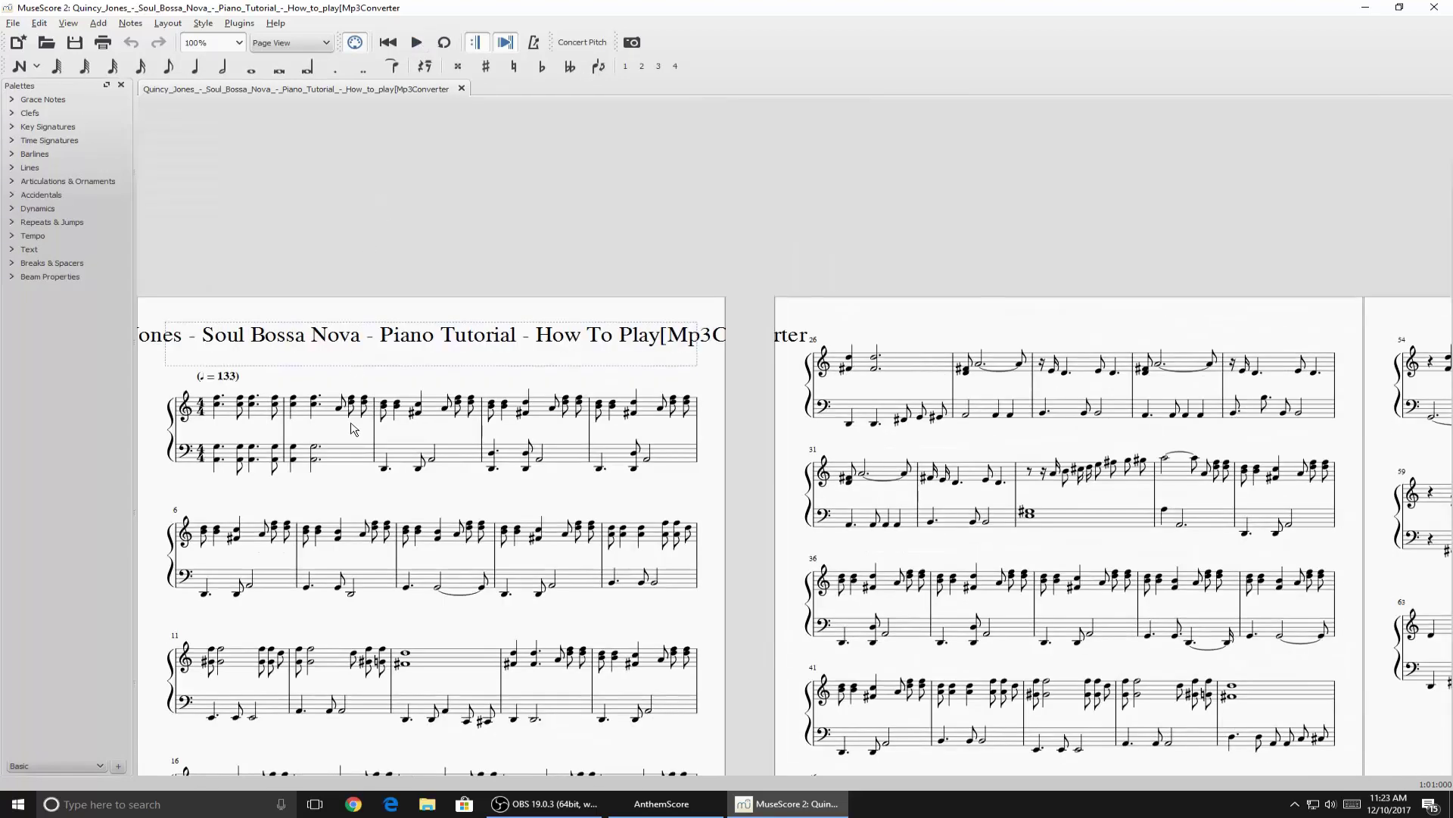
pyautogui.click(407, 338)
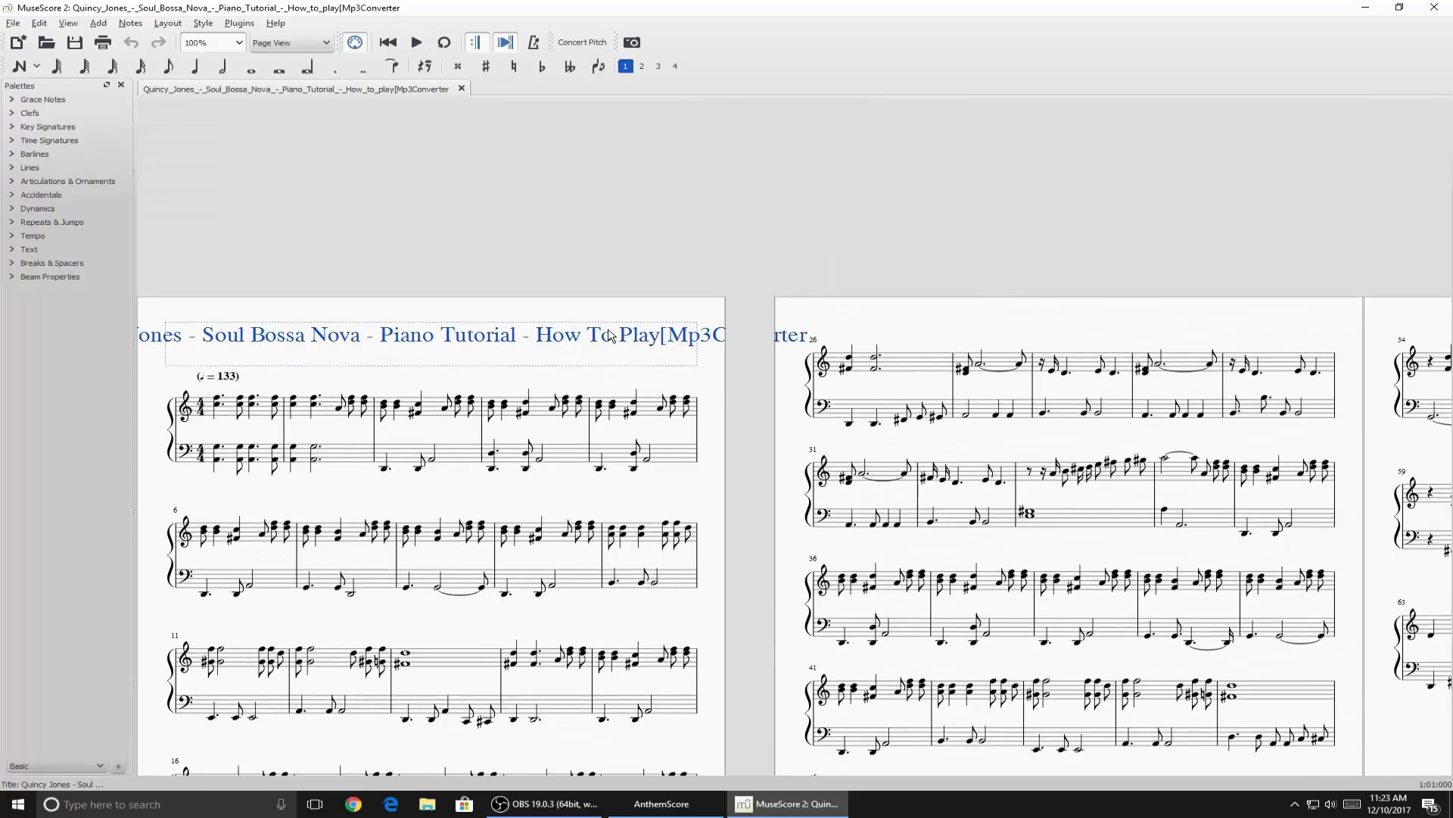
# Step: Replace the old title with 'Soul Bossa Nova (Simplified)(AnthemScore Transcribed)'
pyautogui.doubleClick(215, 342)
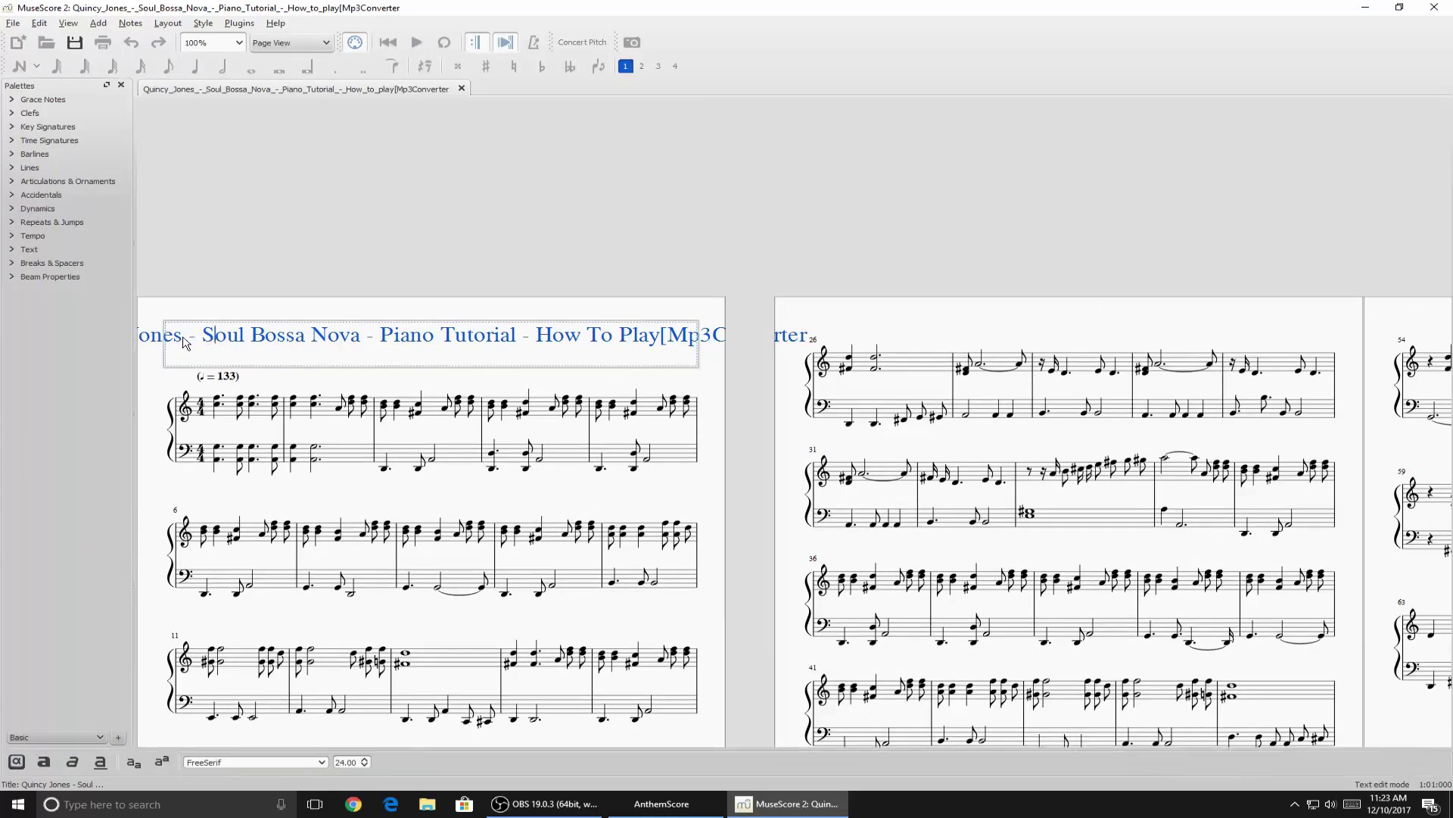
pyautogui.hotkey('ctrl', 'a')
pyautogui.press('BackSpace')
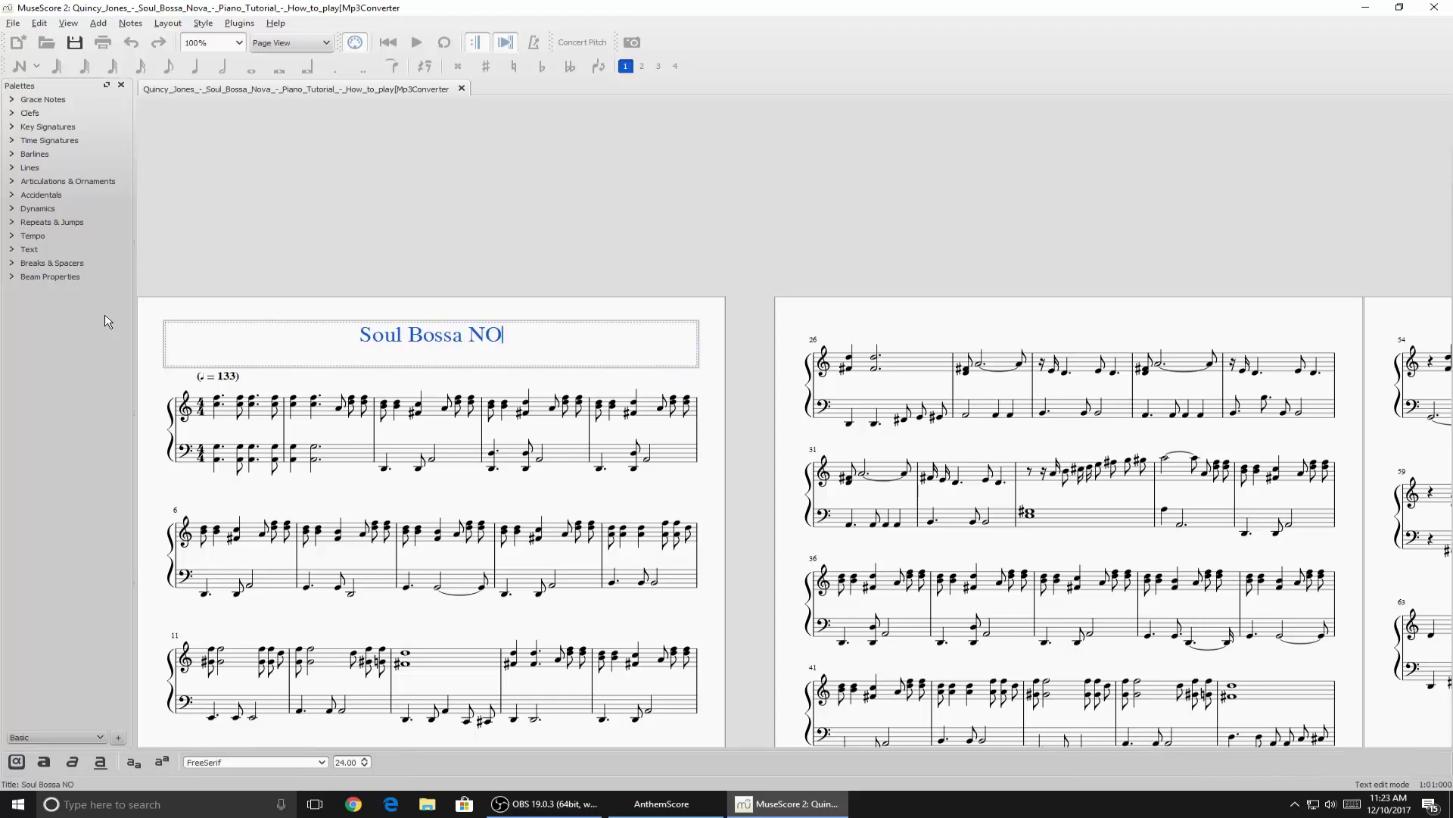
pyautogui.write('Soul Bossa Nova (Simplied')
pyautogui.press('BackSpace')
pyautogui.press('BackSpace')
pyautogui.write('fied')
pyautogui.press('super')
pyautogui.write(')')
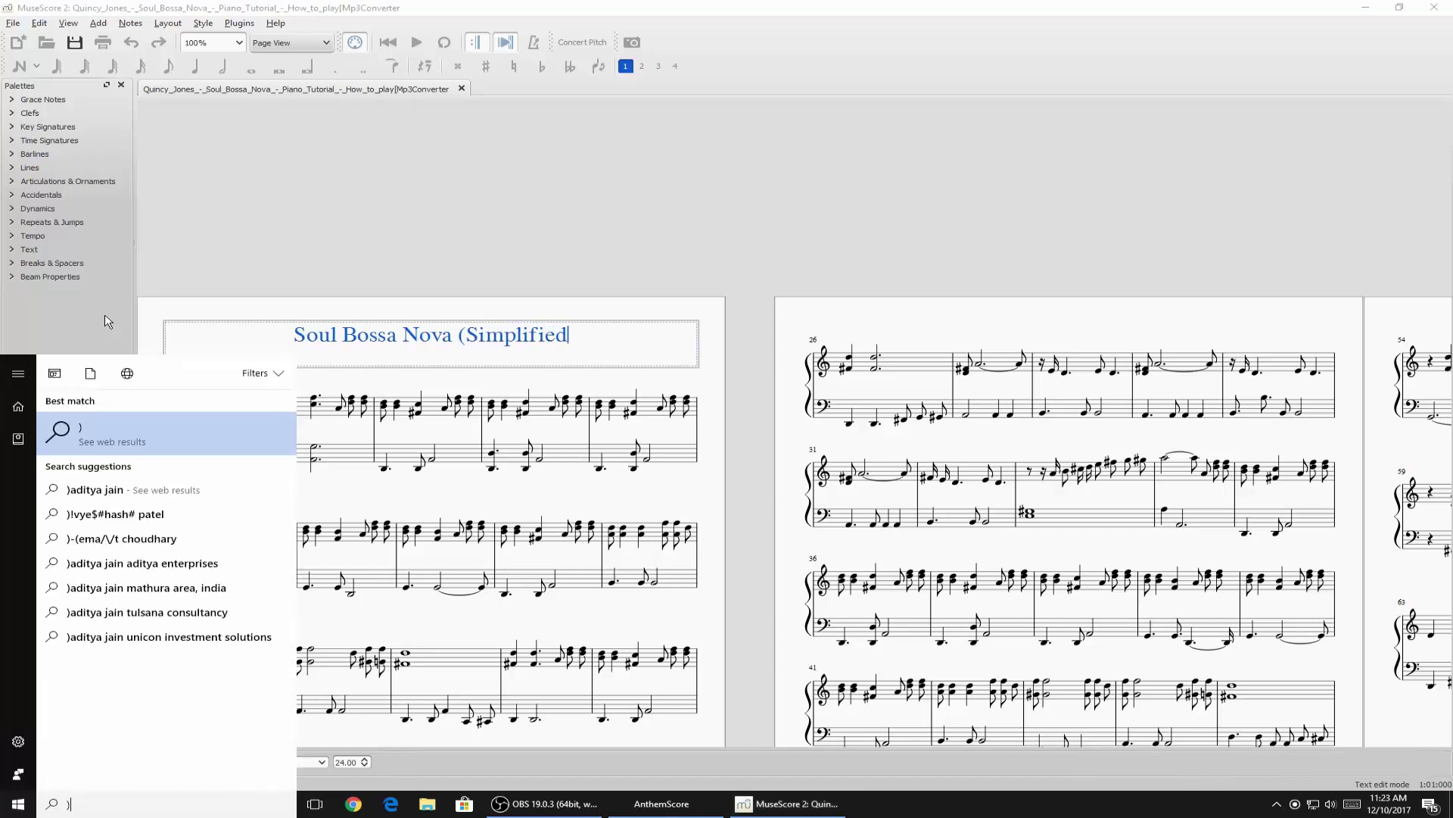
pyautogui.press('Escape')
pyautogui.write(')')
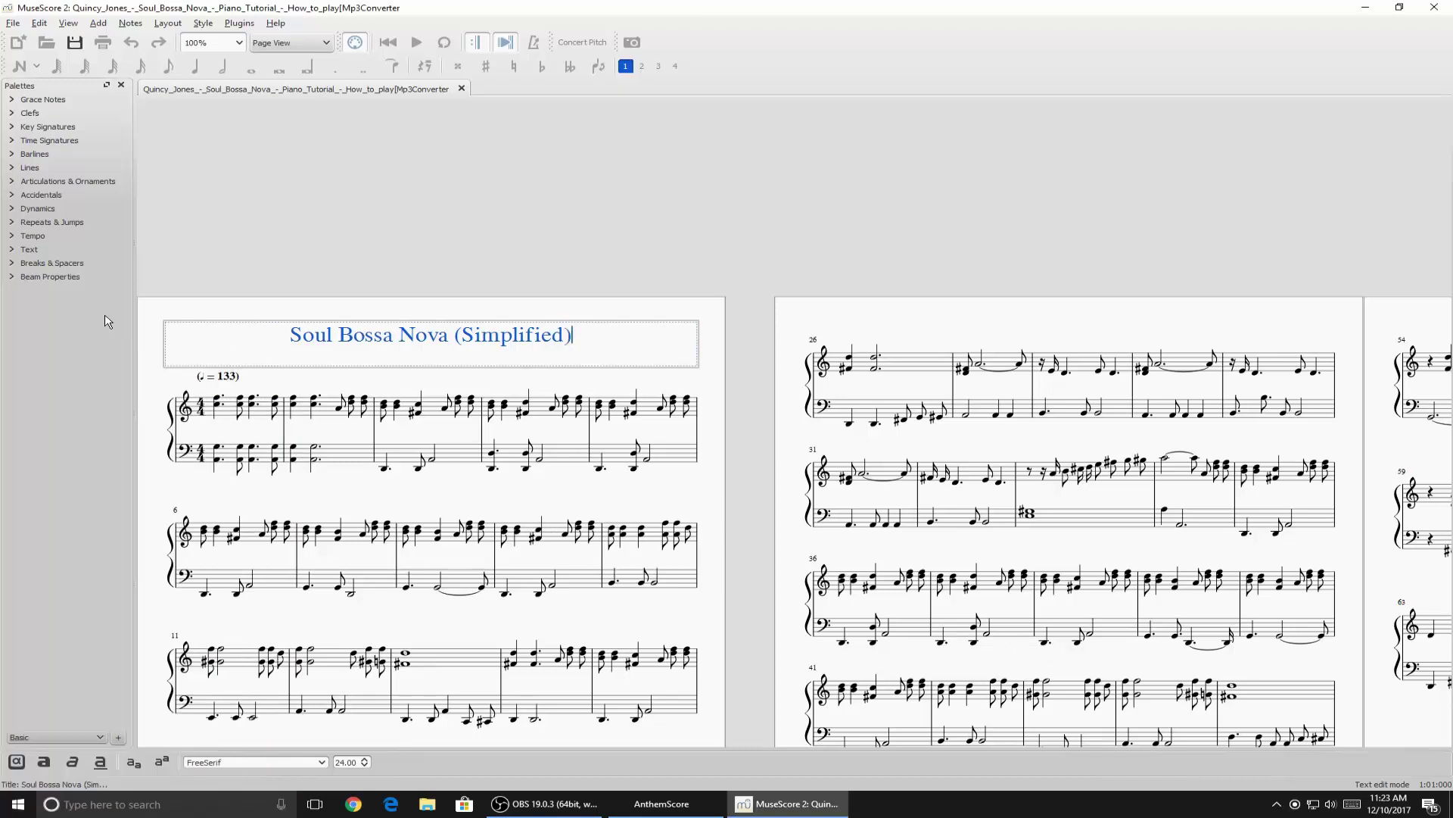
pyautogui.write('(AnthemS')
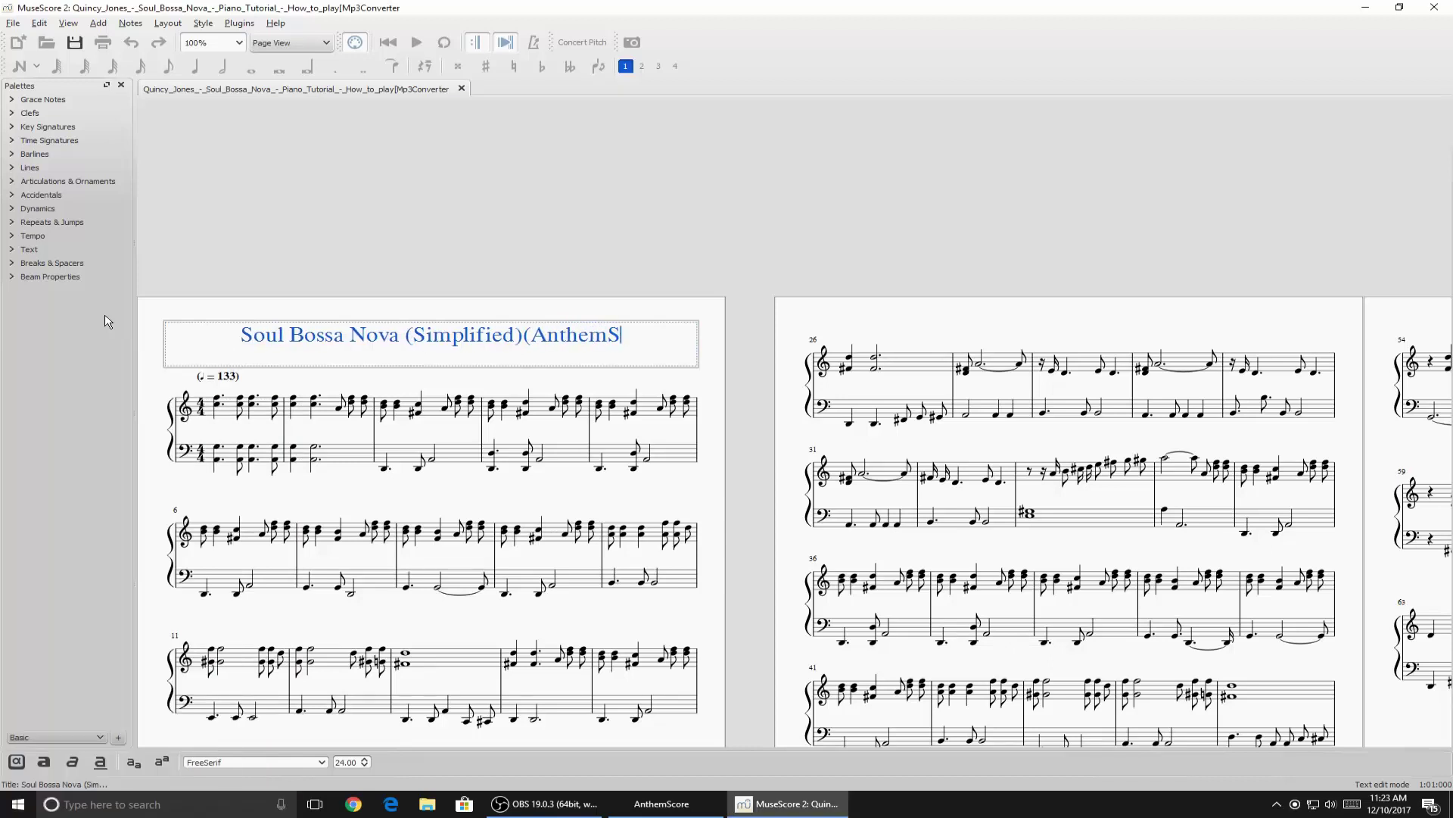
pyautogui.write('core Trans')
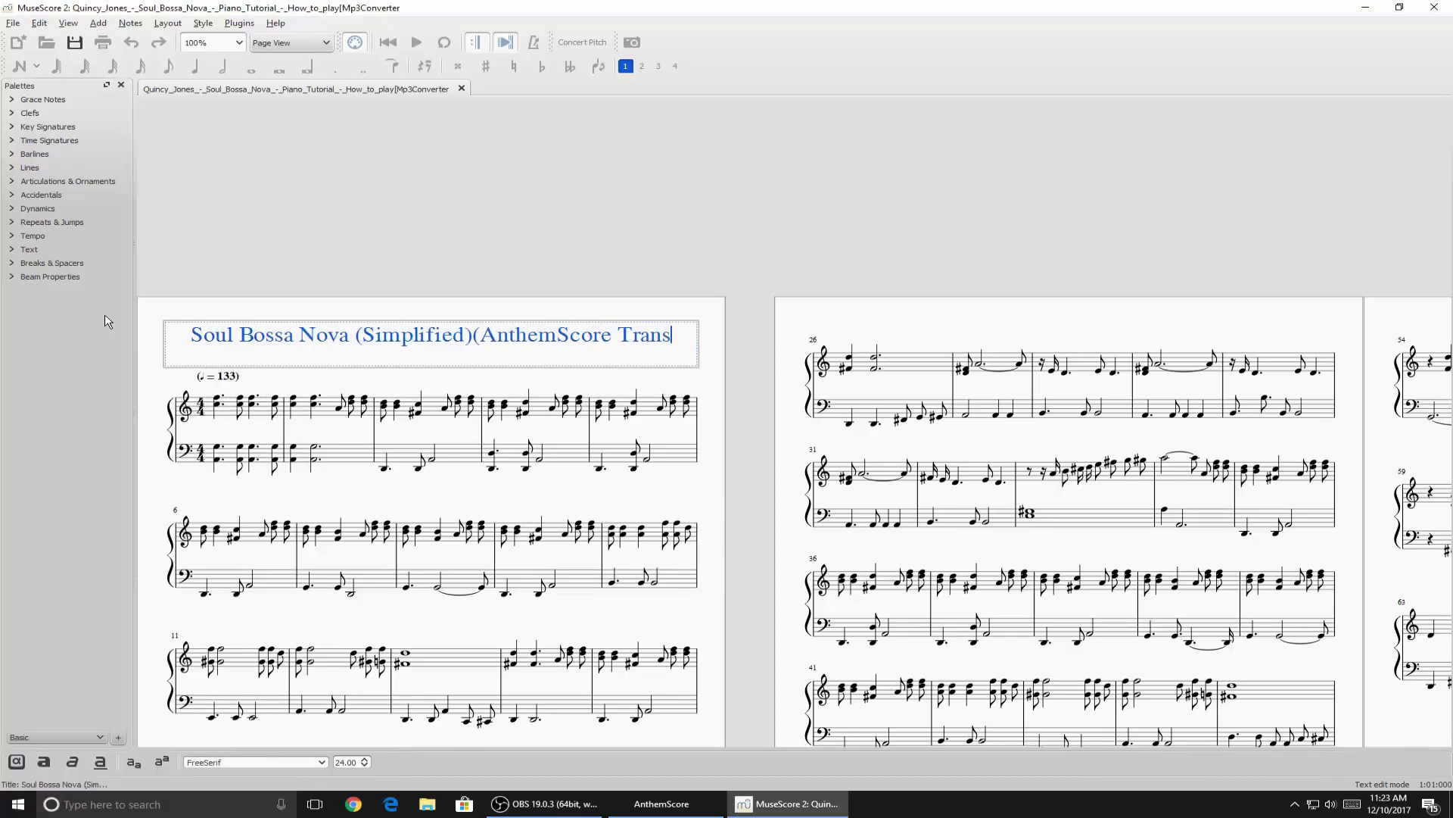
pyautogui.write('cri')
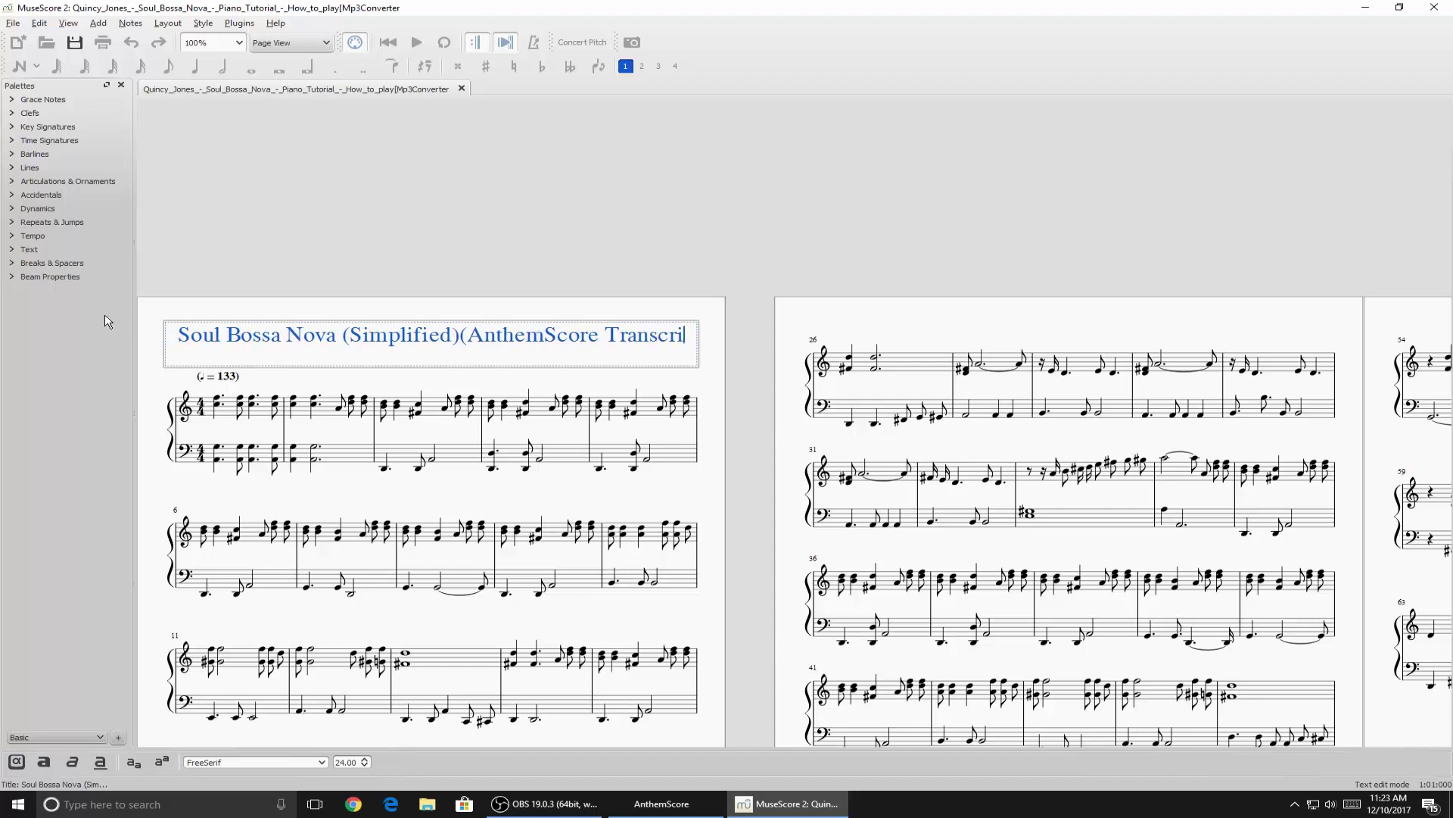
pyautogui.write('bed)')
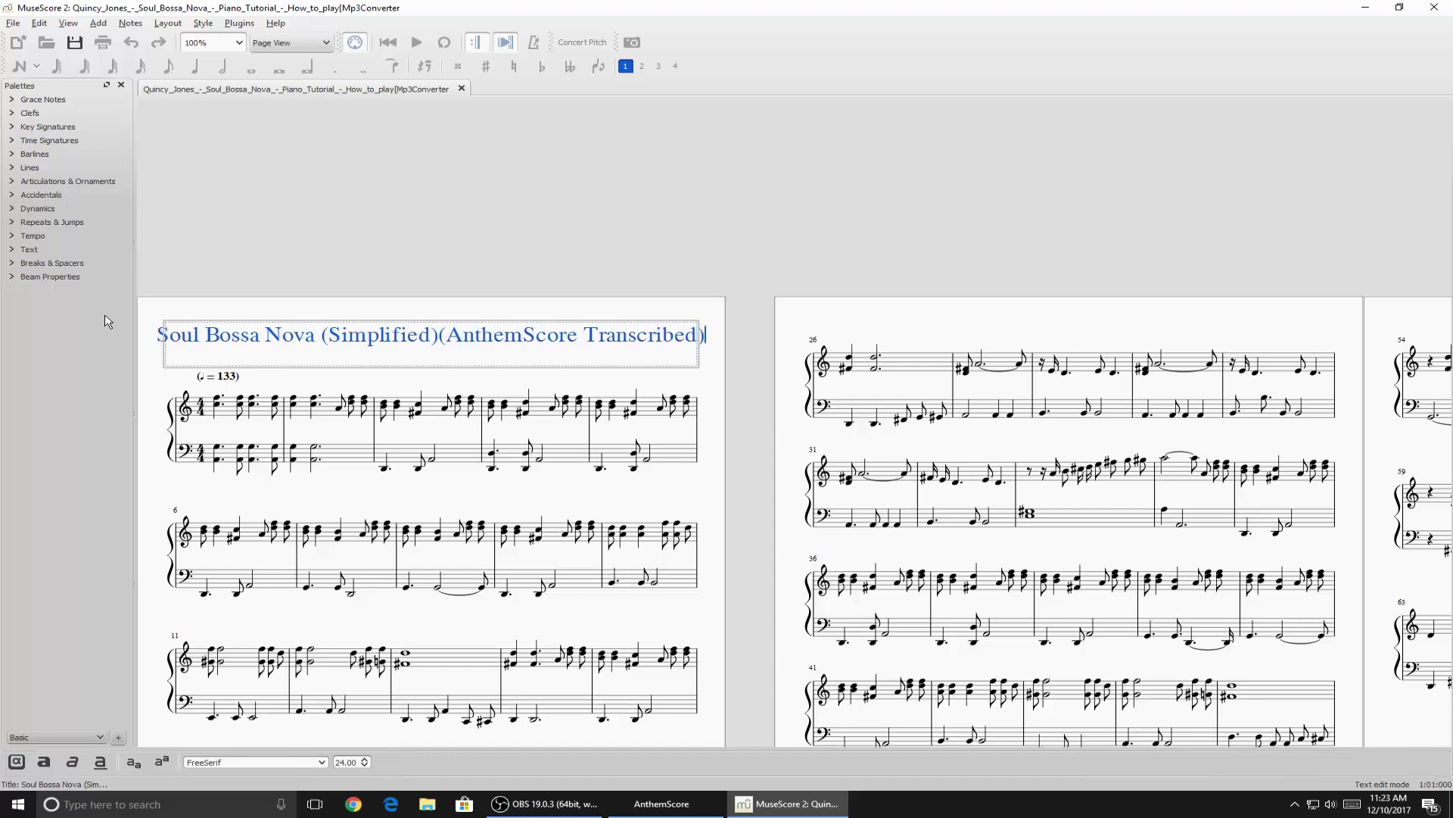
pyautogui.press('Escape')
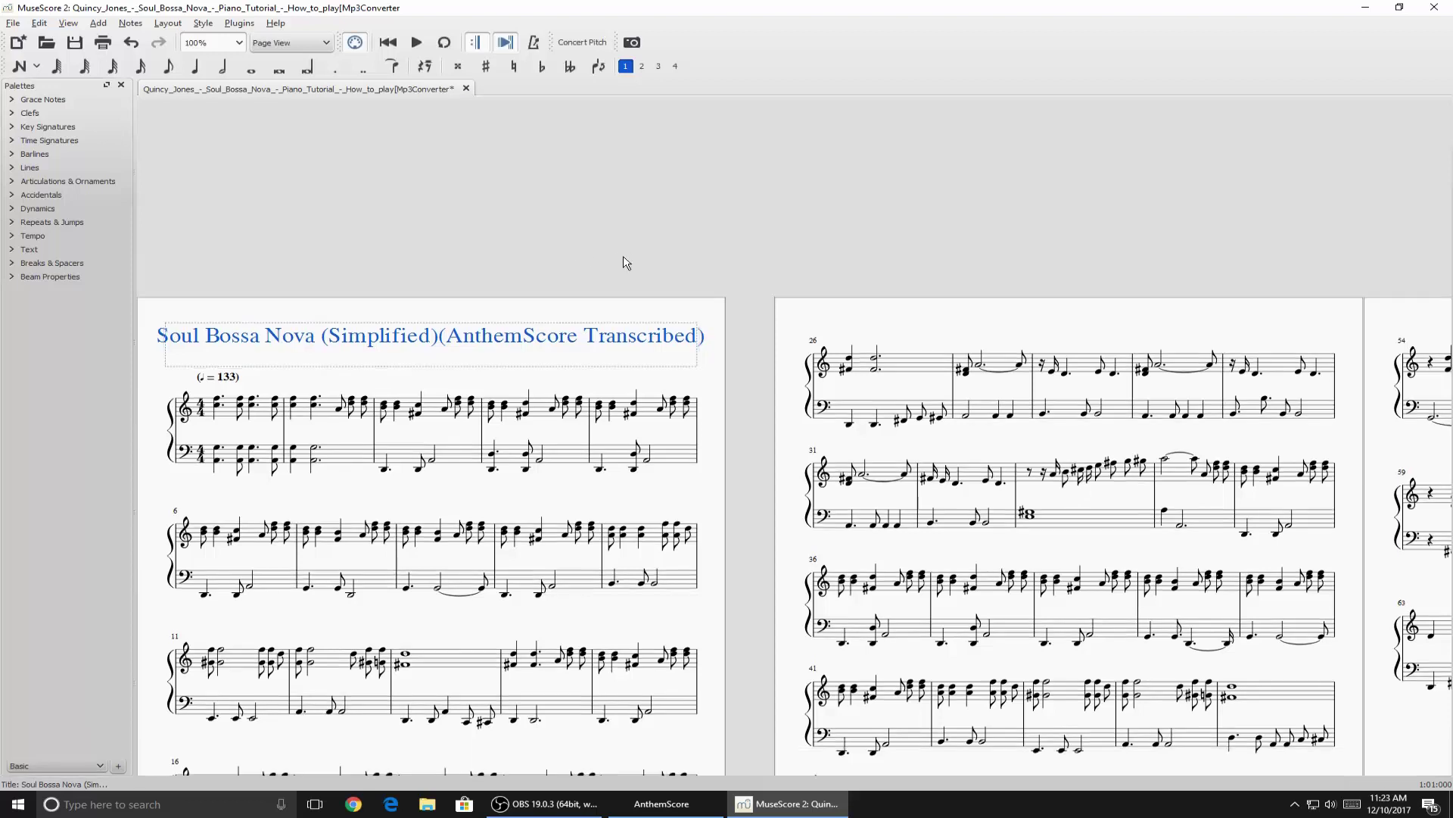
# Step: Deselect the title and print the score using Microsoft Print to PDF
pyautogui.press('Escape')
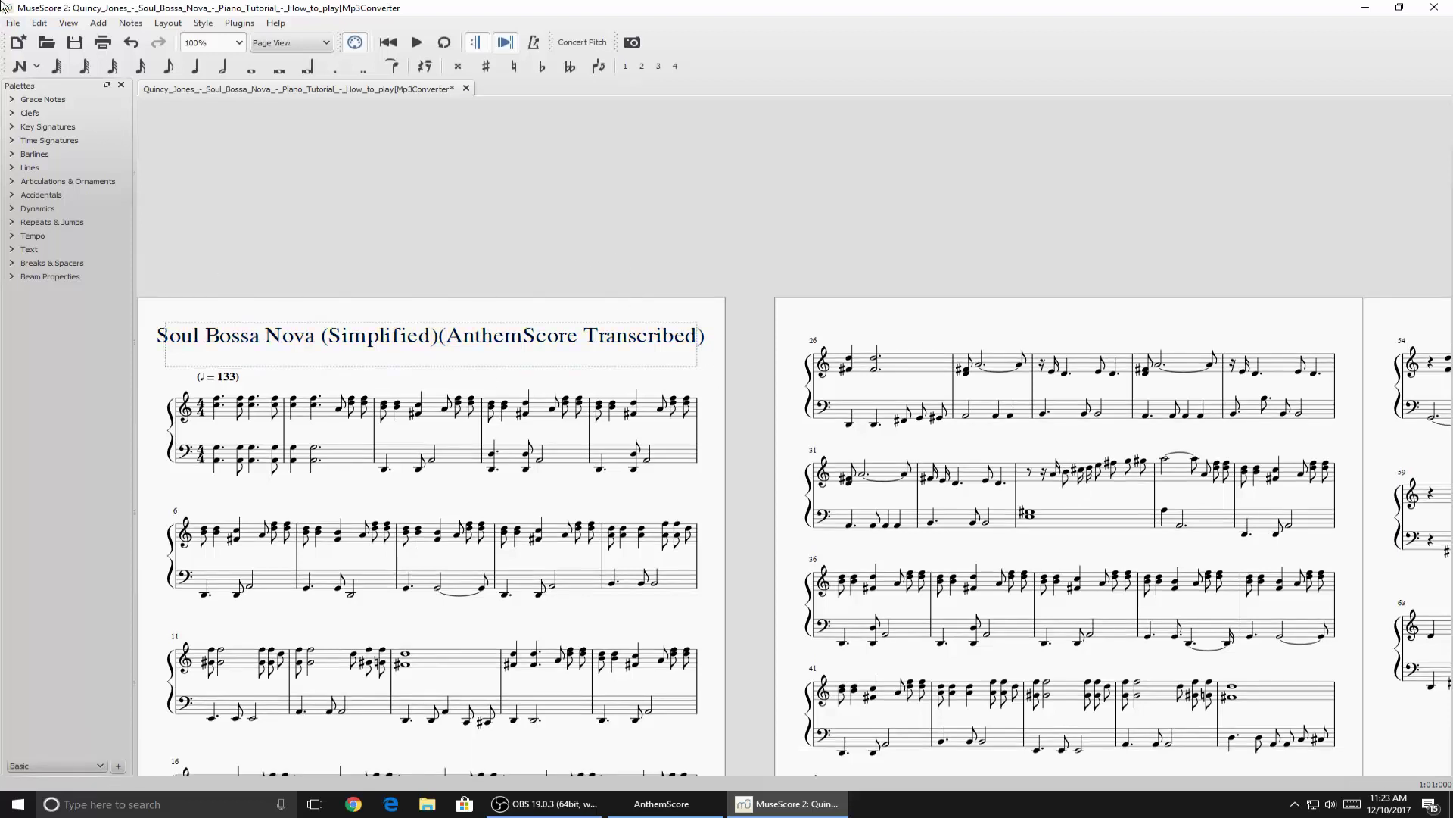
pyautogui.click(14, 23)
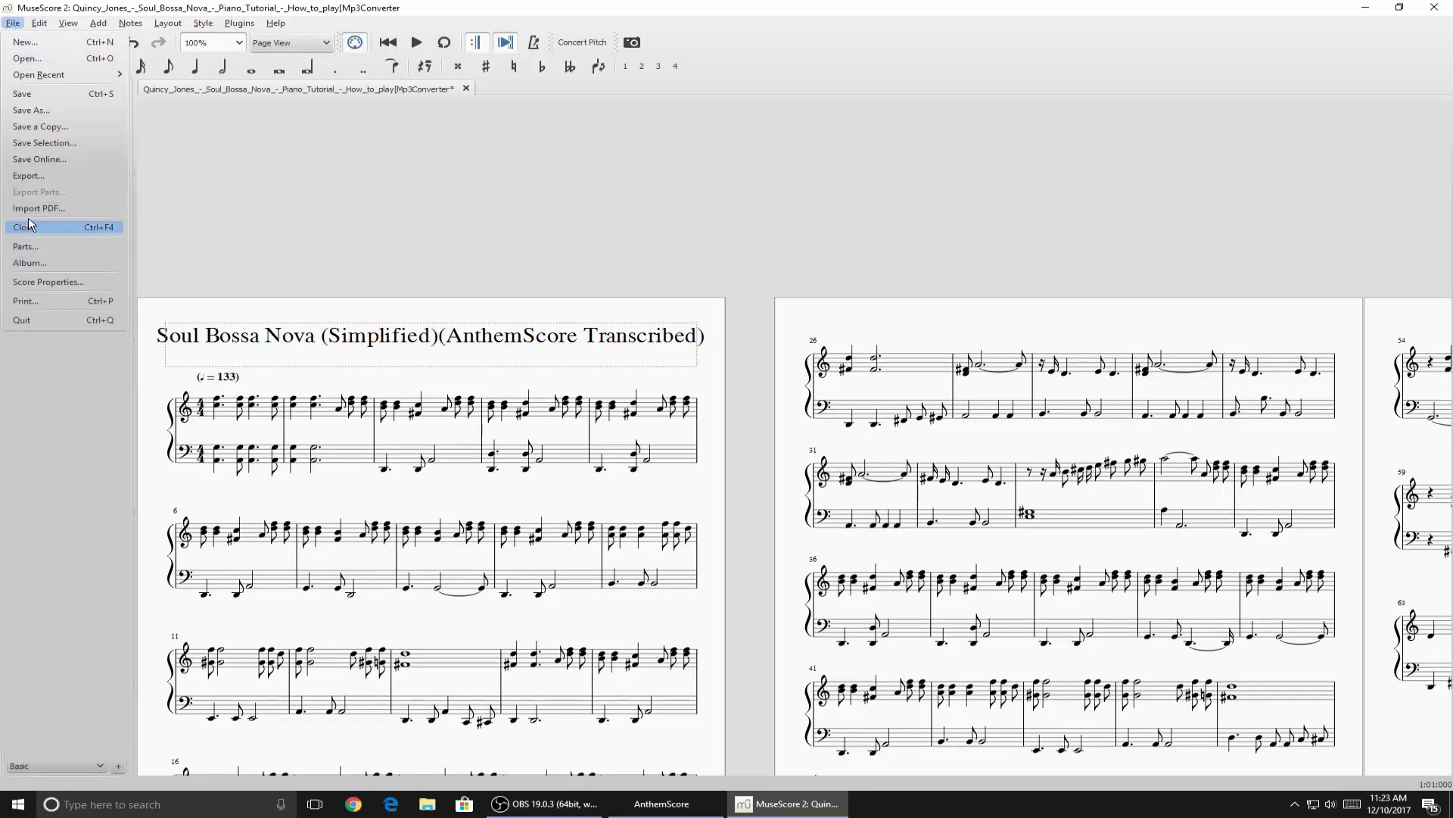
pyautogui.click(25, 300)
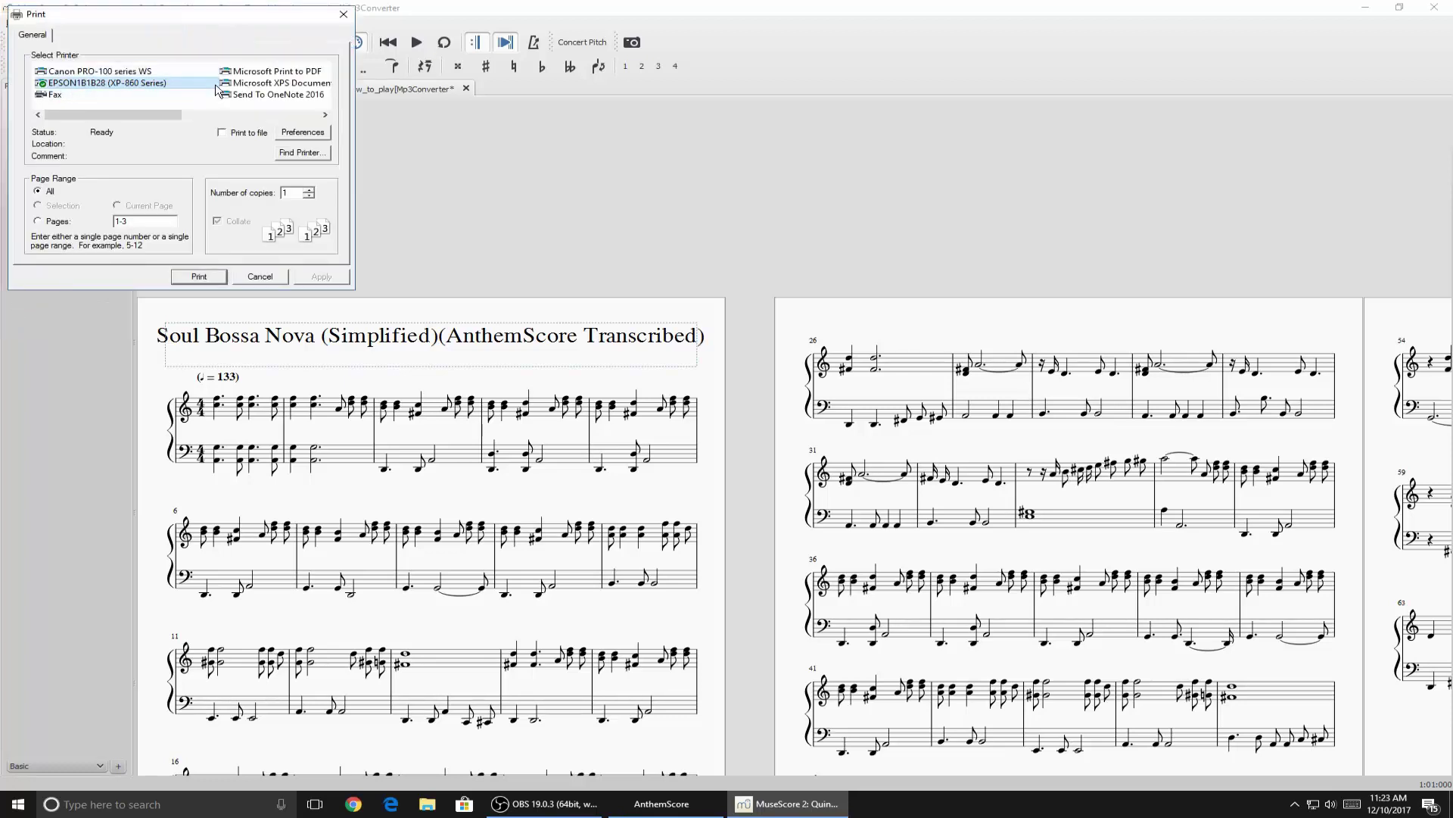
pyautogui.moveTo(169, 119); pyautogui.dragTo(244, 67)
pyautogui.click(245, 72)
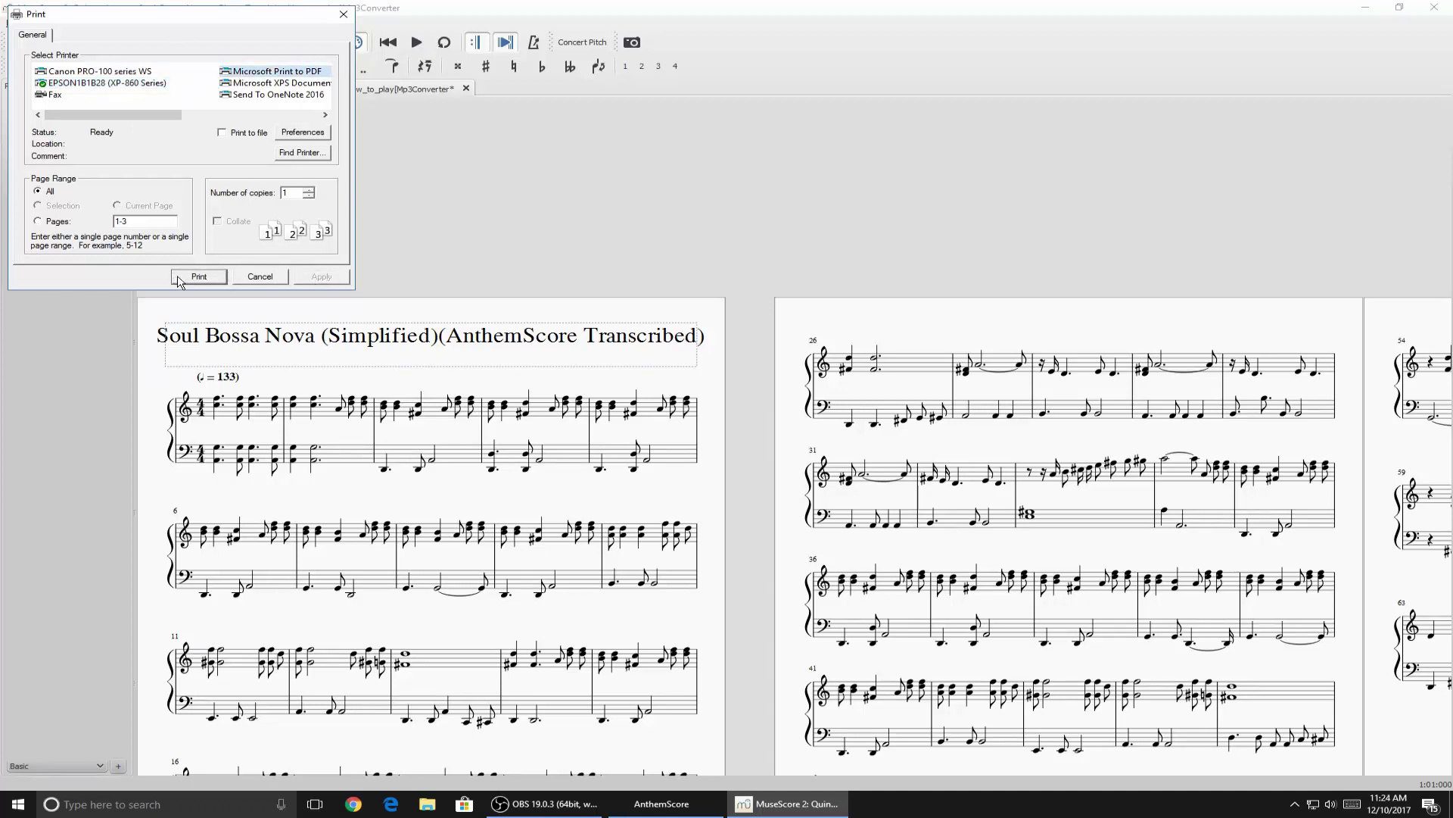
pyautogui.click(211, 278)
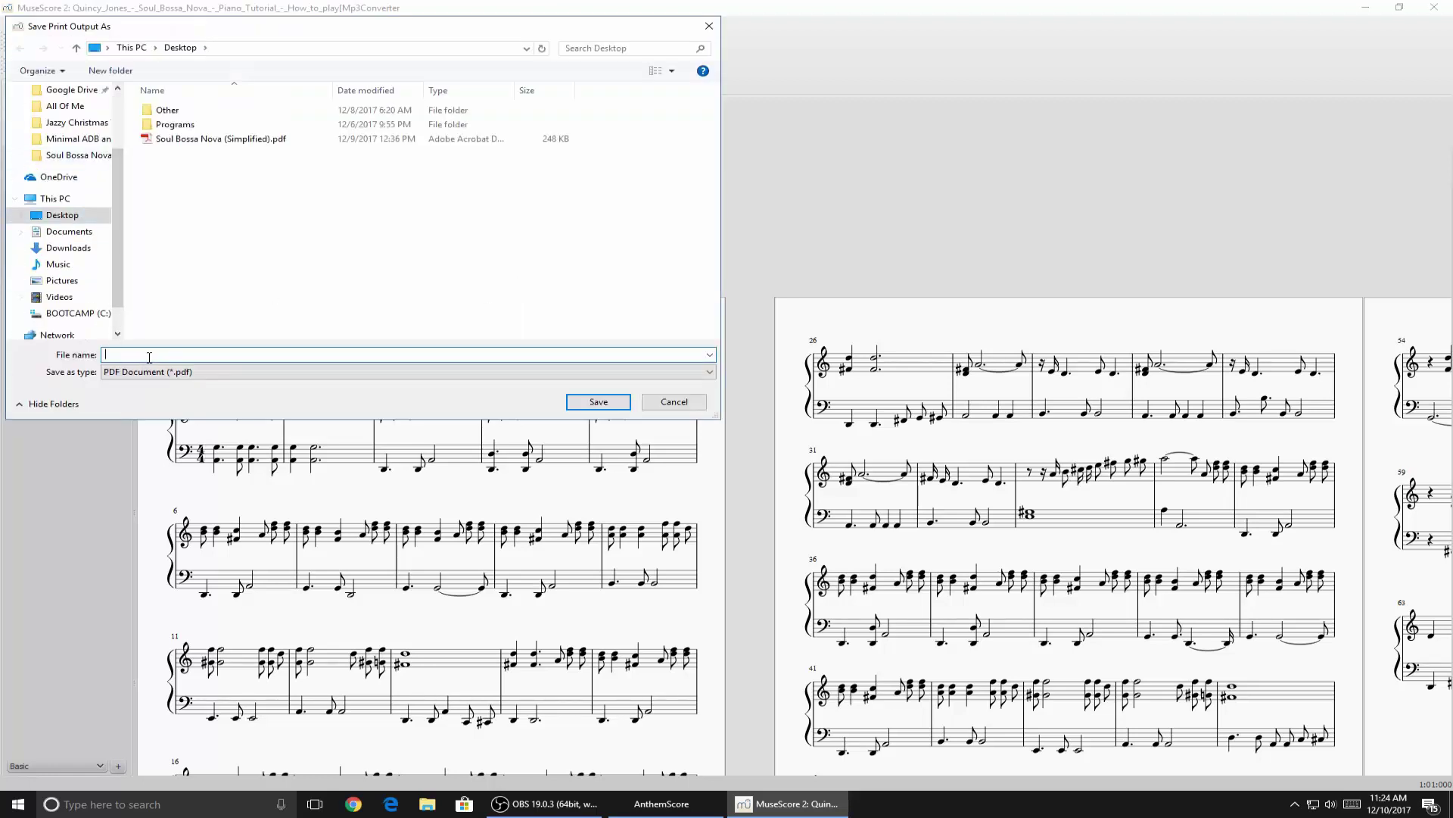
# Step: Save the PDF on the Desktop as 'Soul Bossa Nova (Simplified)(AnthemScore Transcribed)'
pyautogui.write('Soul Bossa Nova (Simplified')
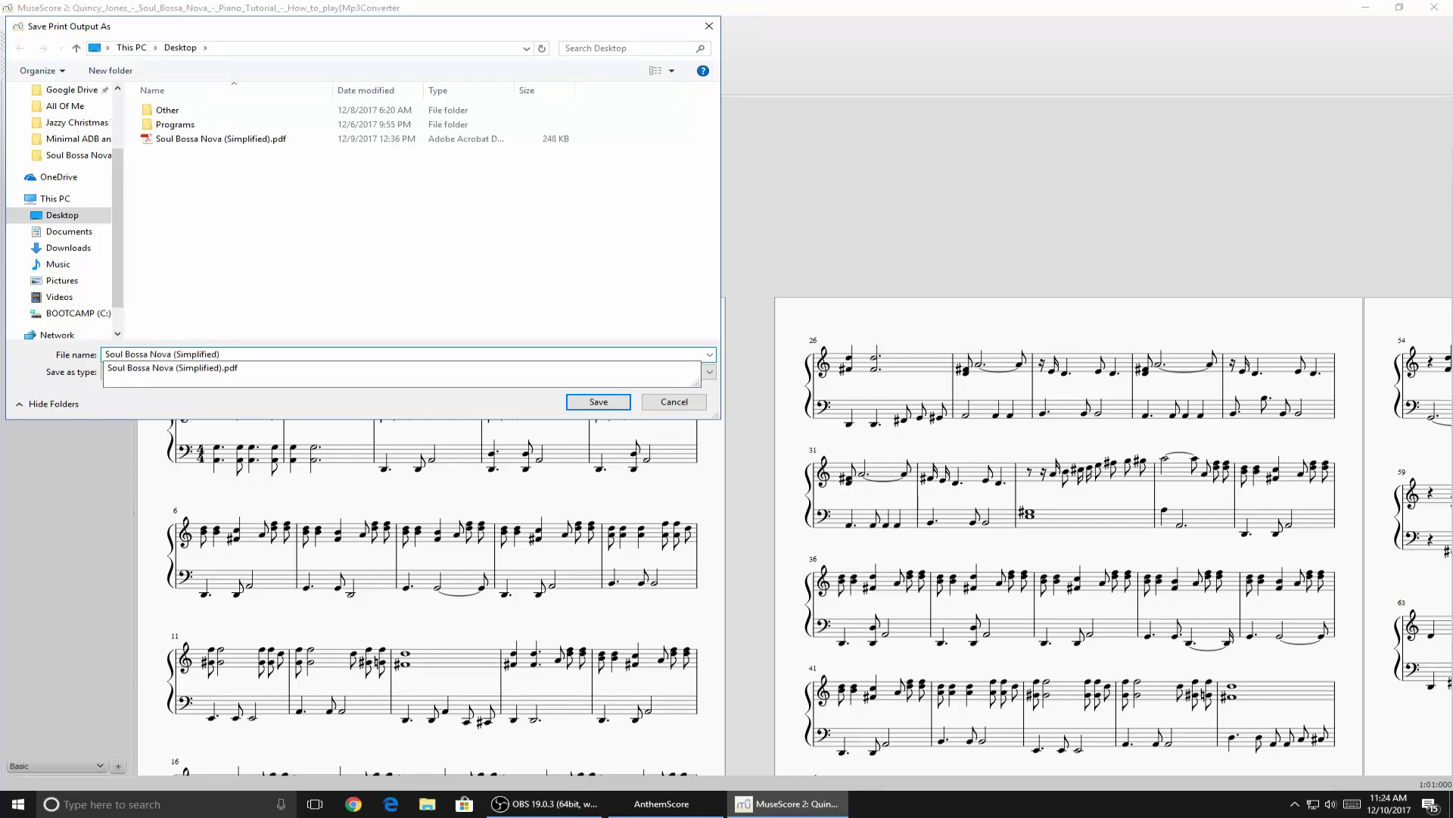
pyautogui.write('(AnthemScore Transcribed')
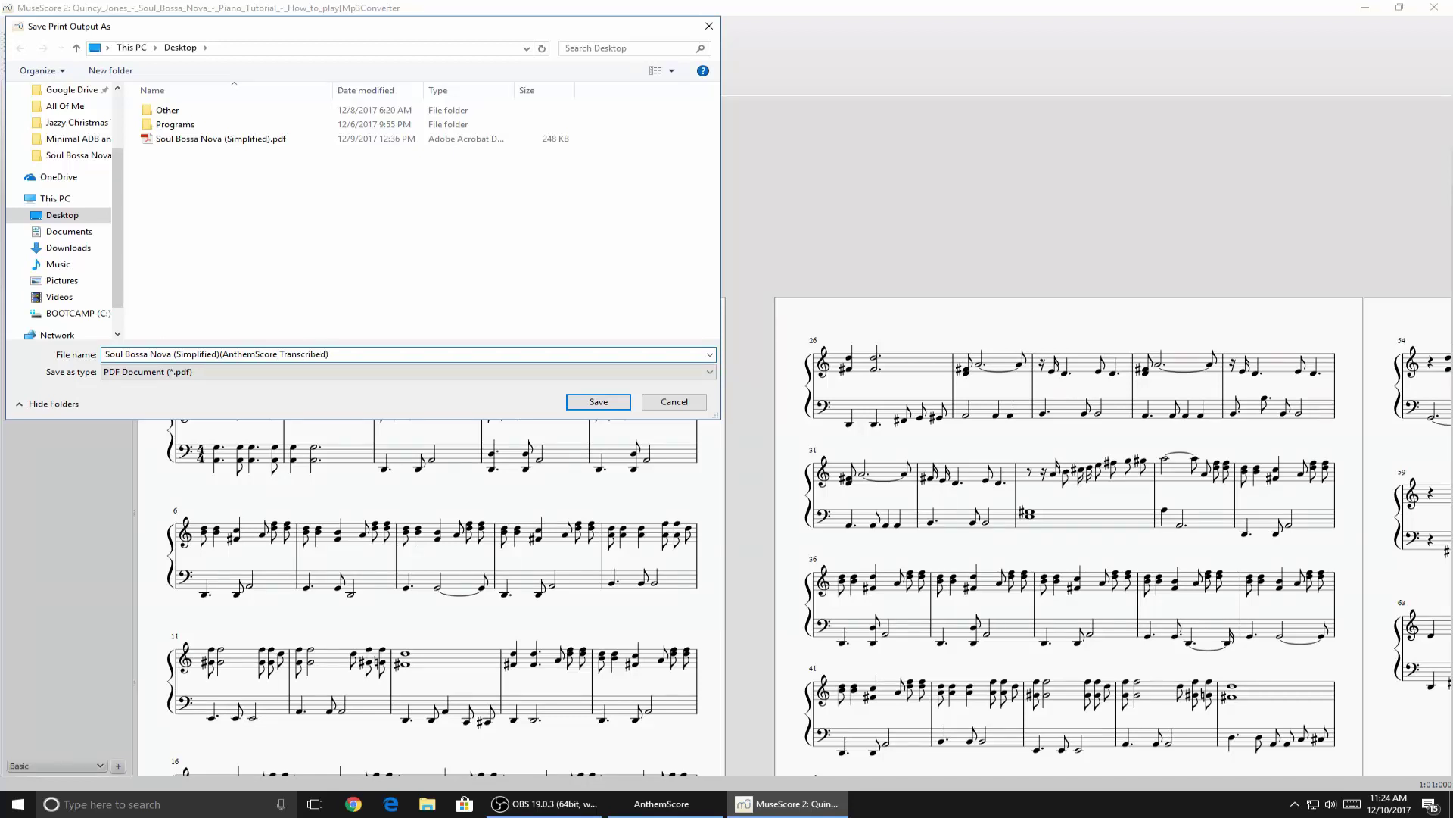
pyautogui.press('Return')
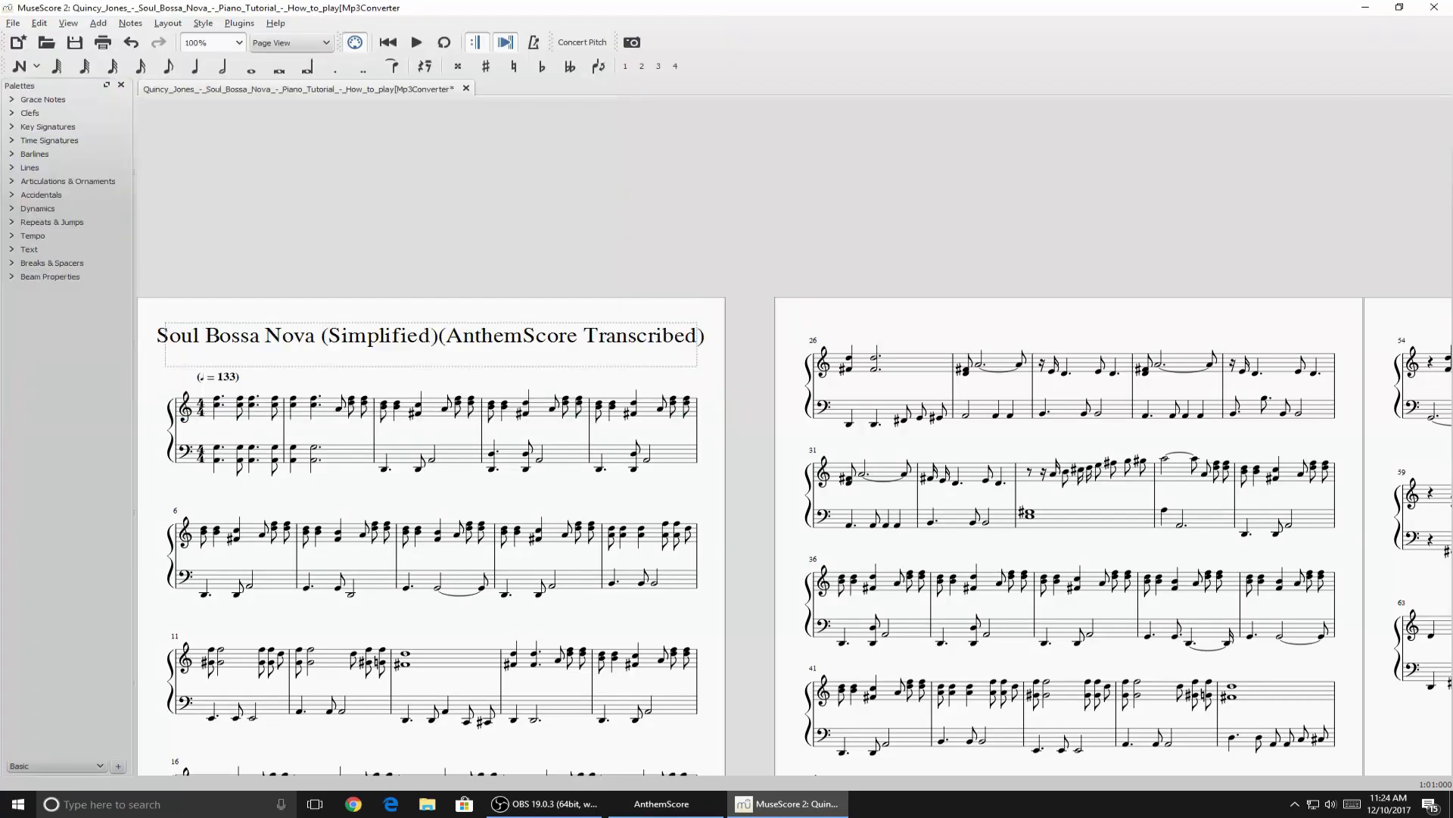
# Step: Close MuseScore discarding changes, then close AnthemScore
pyautogui.doubleClick(204, 7)
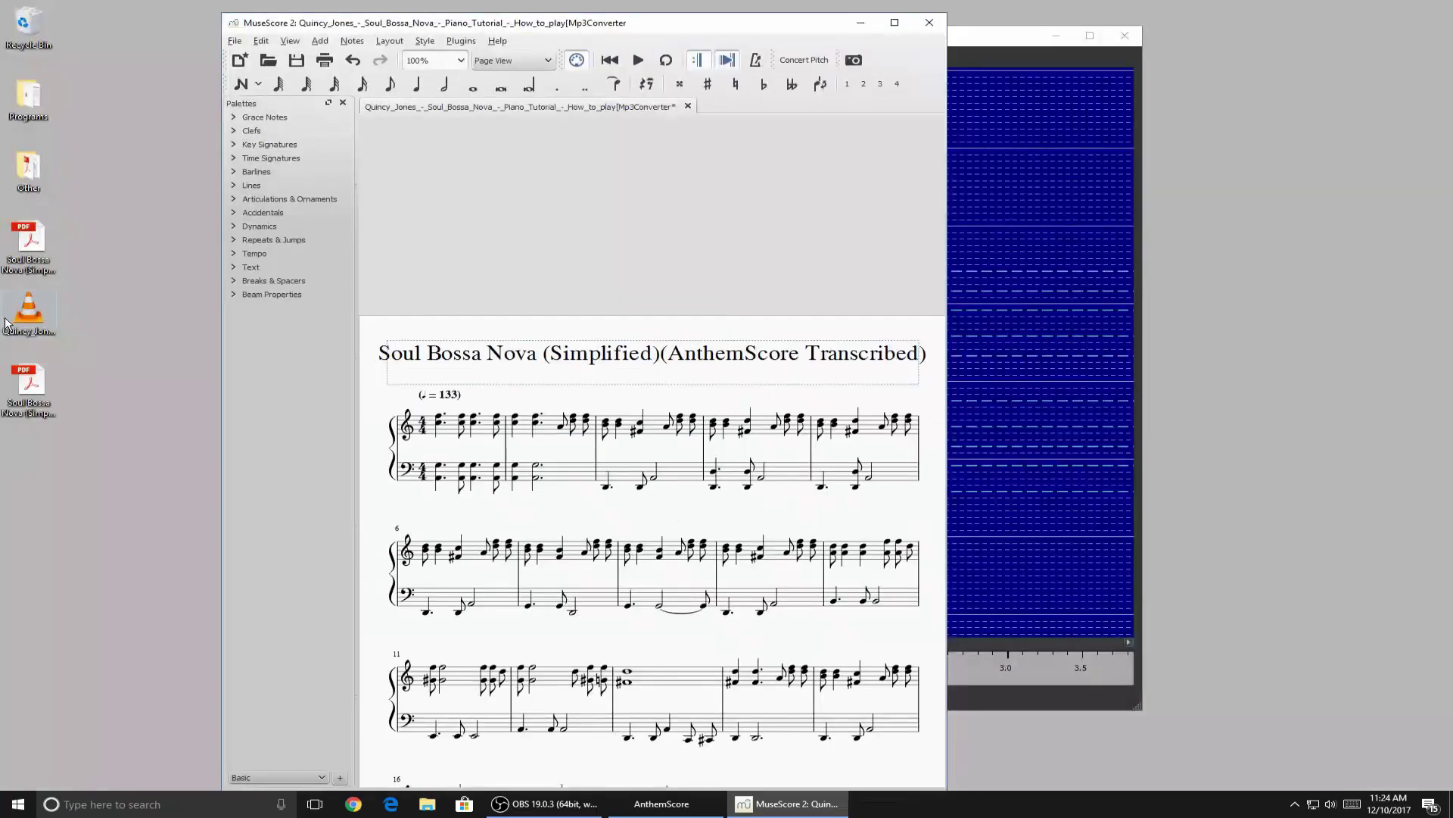
pyautogui.click(19, 386)
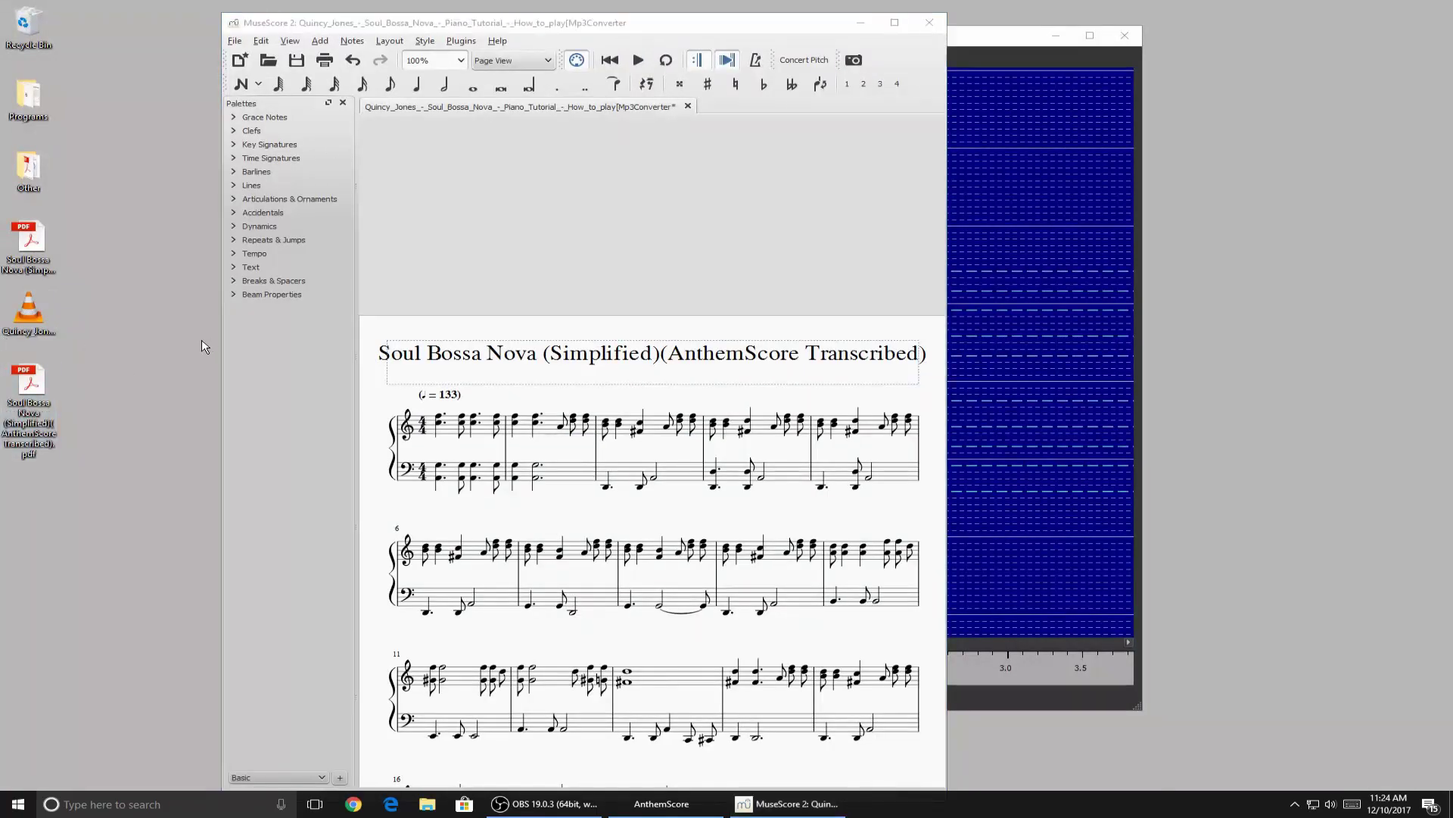
pyautogui.click(922, 23)
pyautogui.click(581, 435)
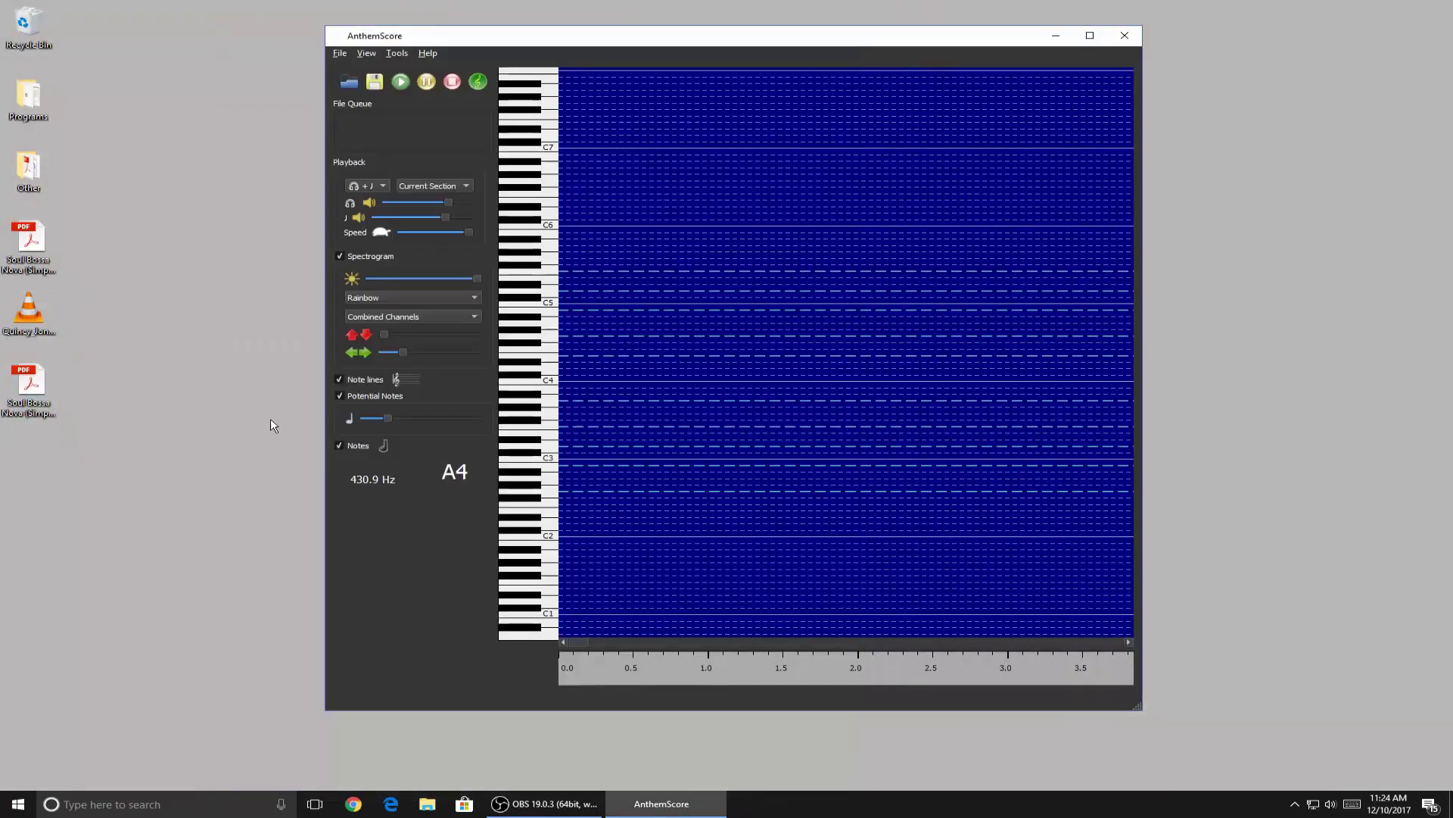
pyautogui.click(1124, 35)
# Step: Open the new Soul Bossa Nova PDF in Acrobat Reader, maximized at 75% zoom
pyautogui.doubleClick(41, 401)
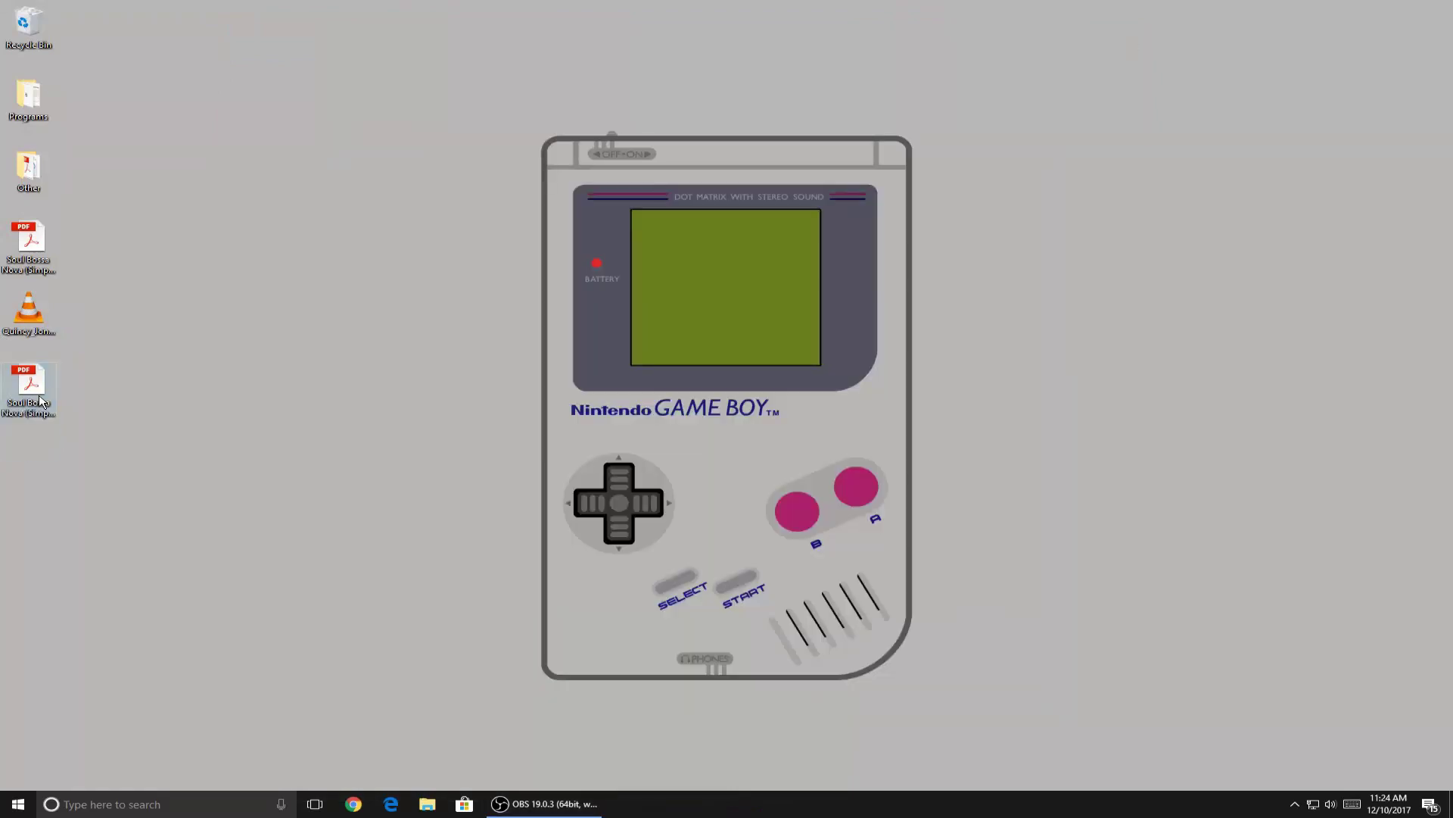
pyautogui.scroll(-5, 132, 270)
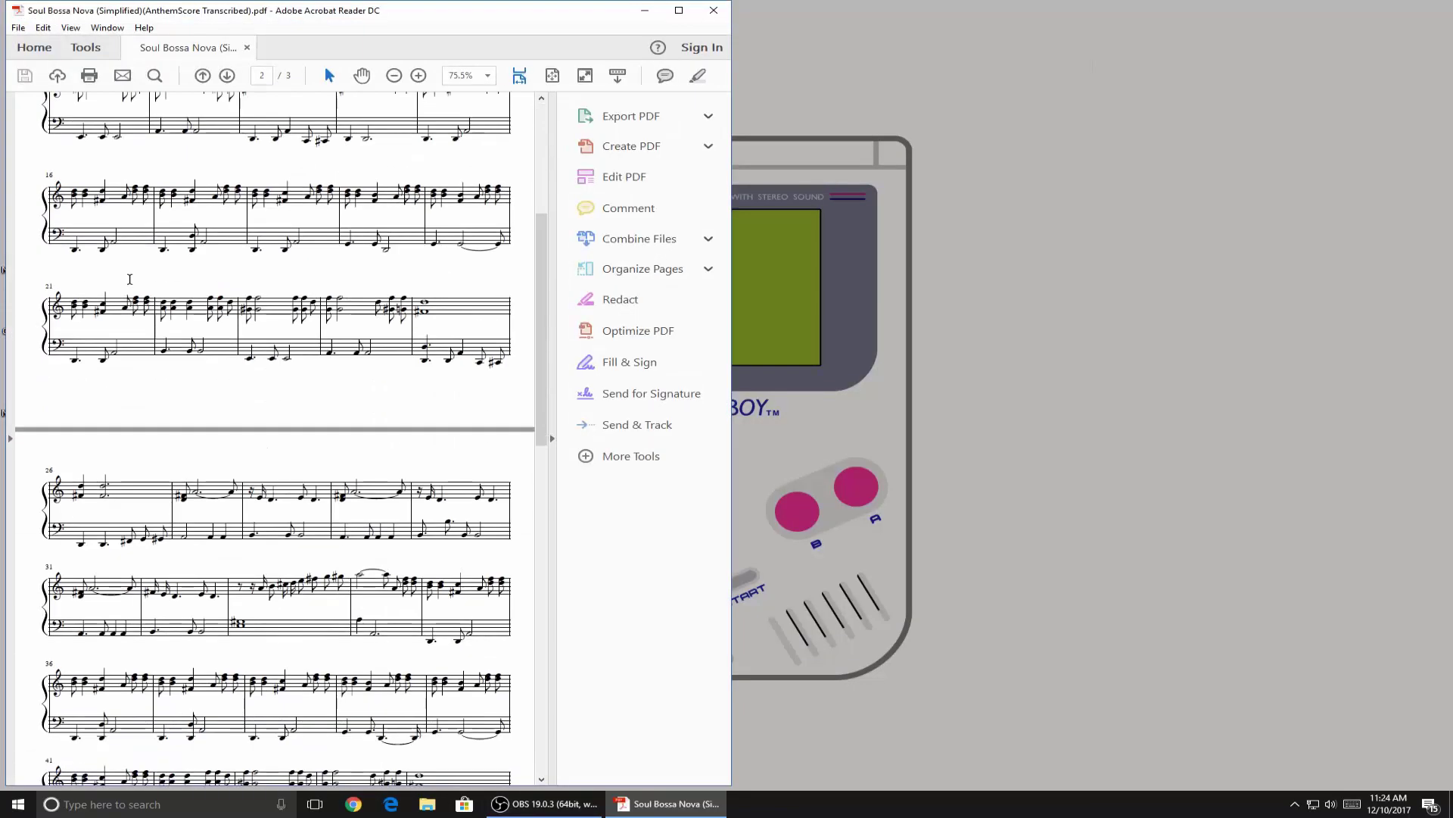
pyautogui.scroll(5, 265, 303)
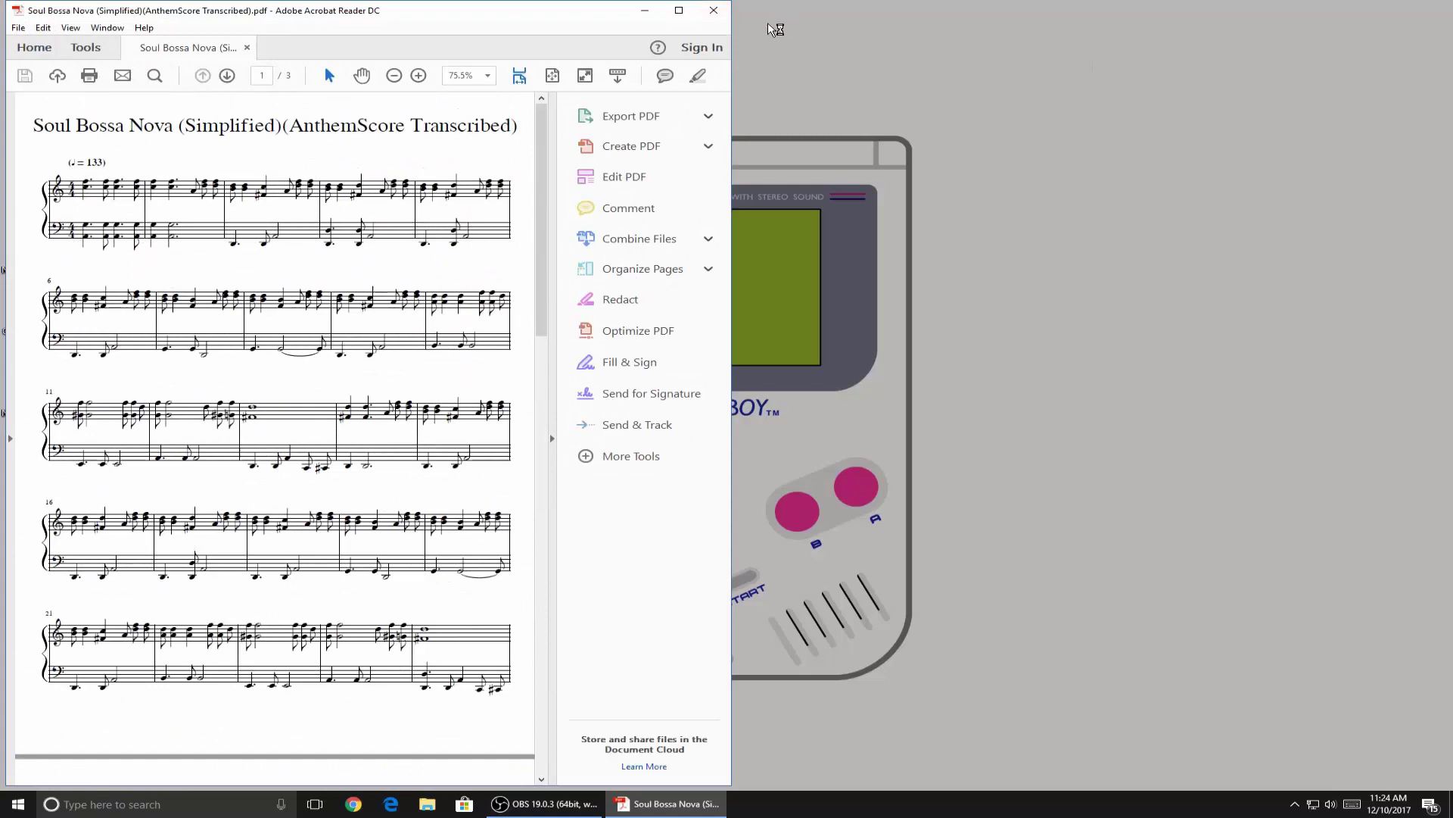
pyautogui.click(675, 11)
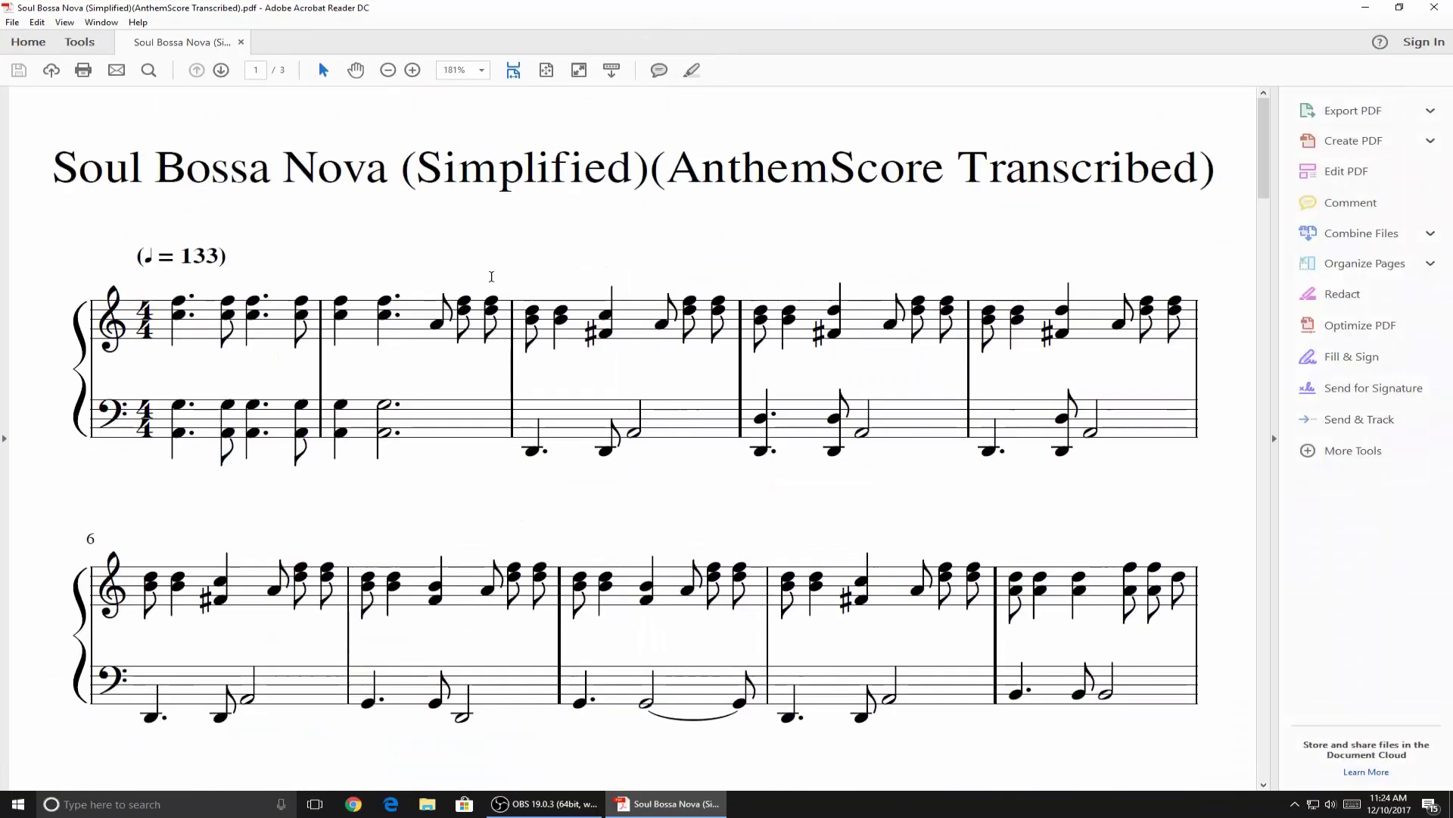
pyautogui.click(482, 71)
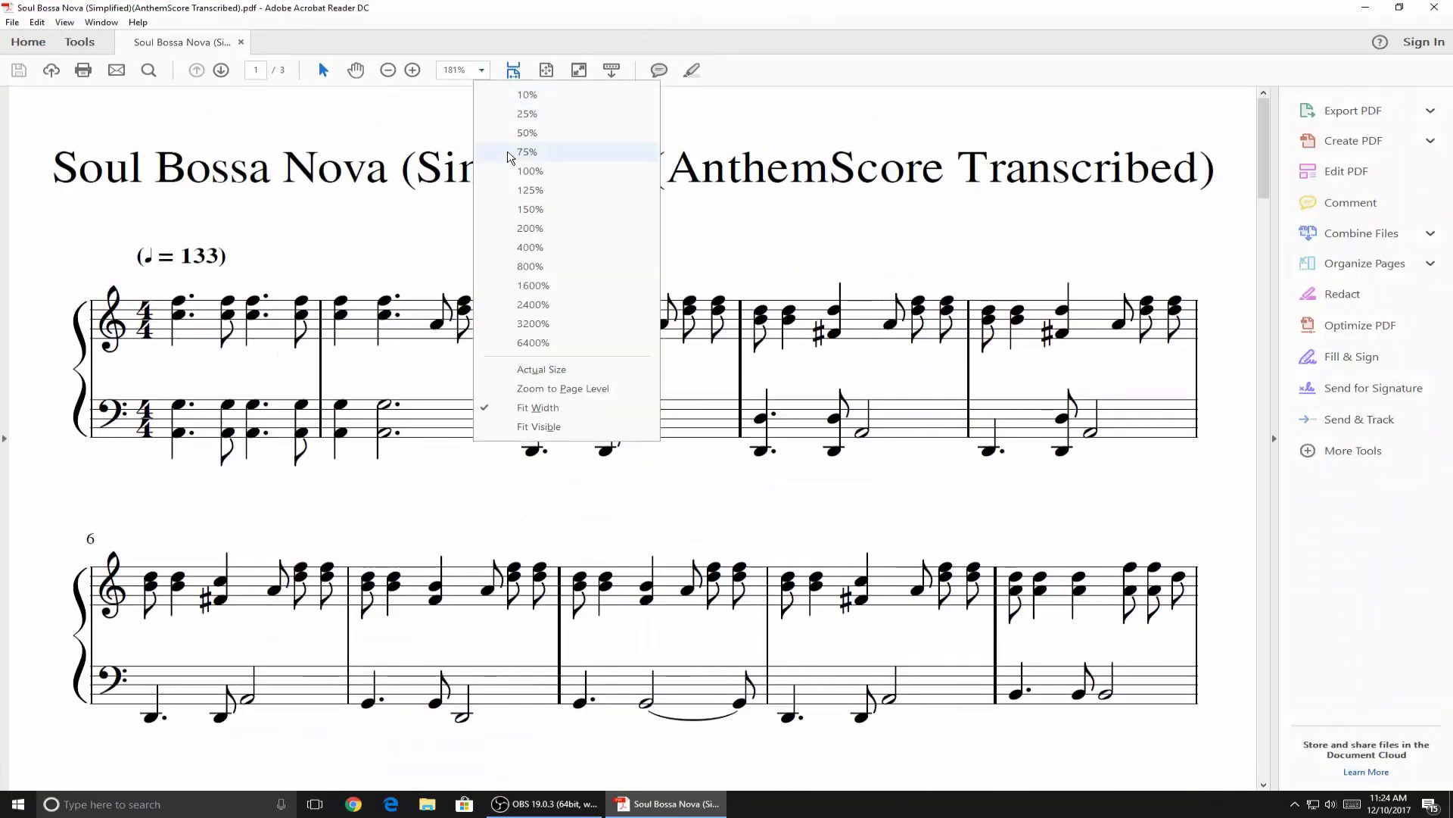
pyautogui.click(502, 158)
pyautogui.scroll(-5, 504, 258)
pyautogui.scroll(8, 504, 261)
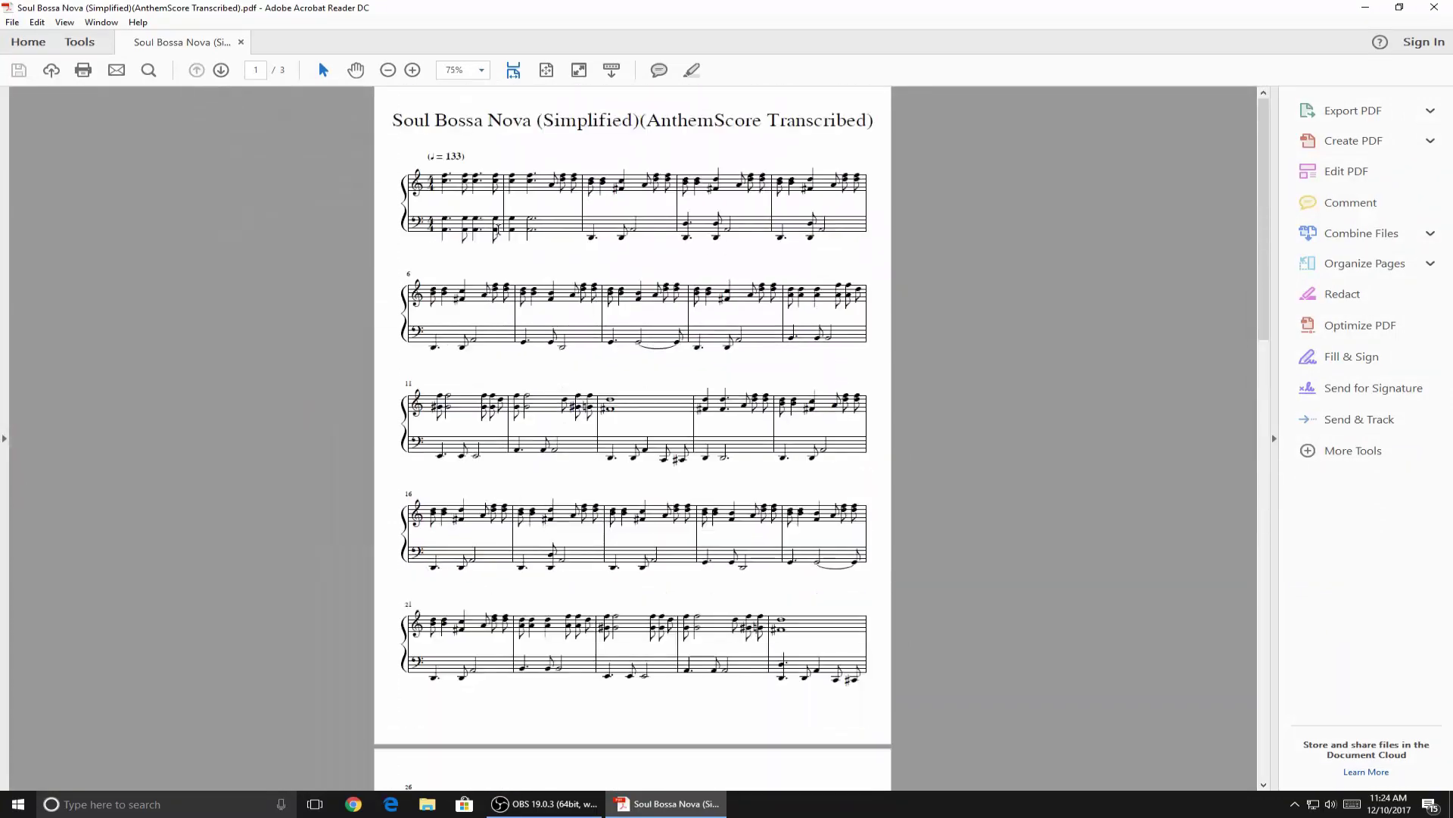
# Step: Check the saved PDF's full name on the desktop, then review the PDF maximized and select part of its title
pyautogui.doubleClick(573, 14)
pyautogui.click(28, 241)
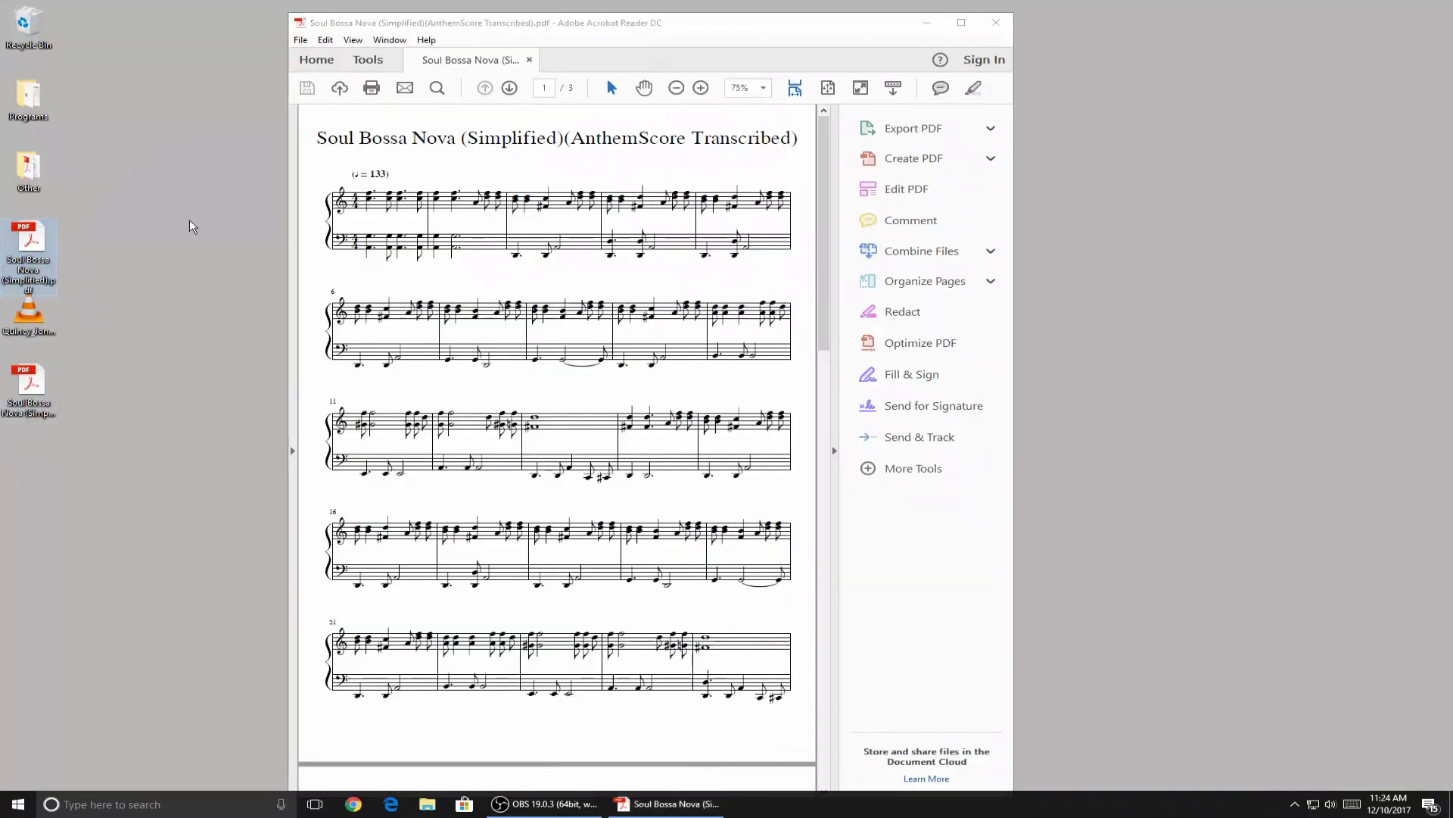
pyautogui.click(961, 22)
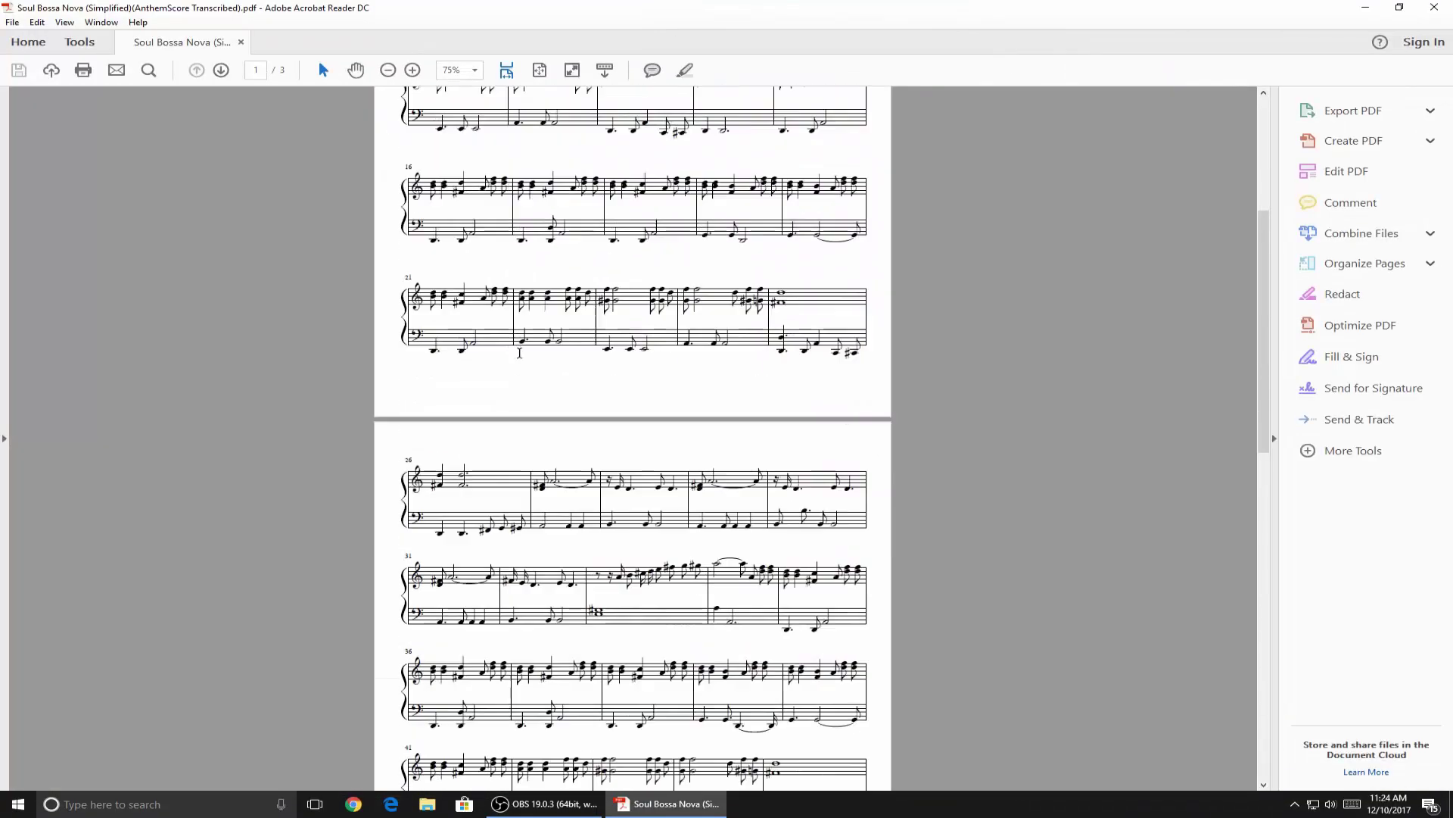
pyautogui.scroll(-10, 530, 358)
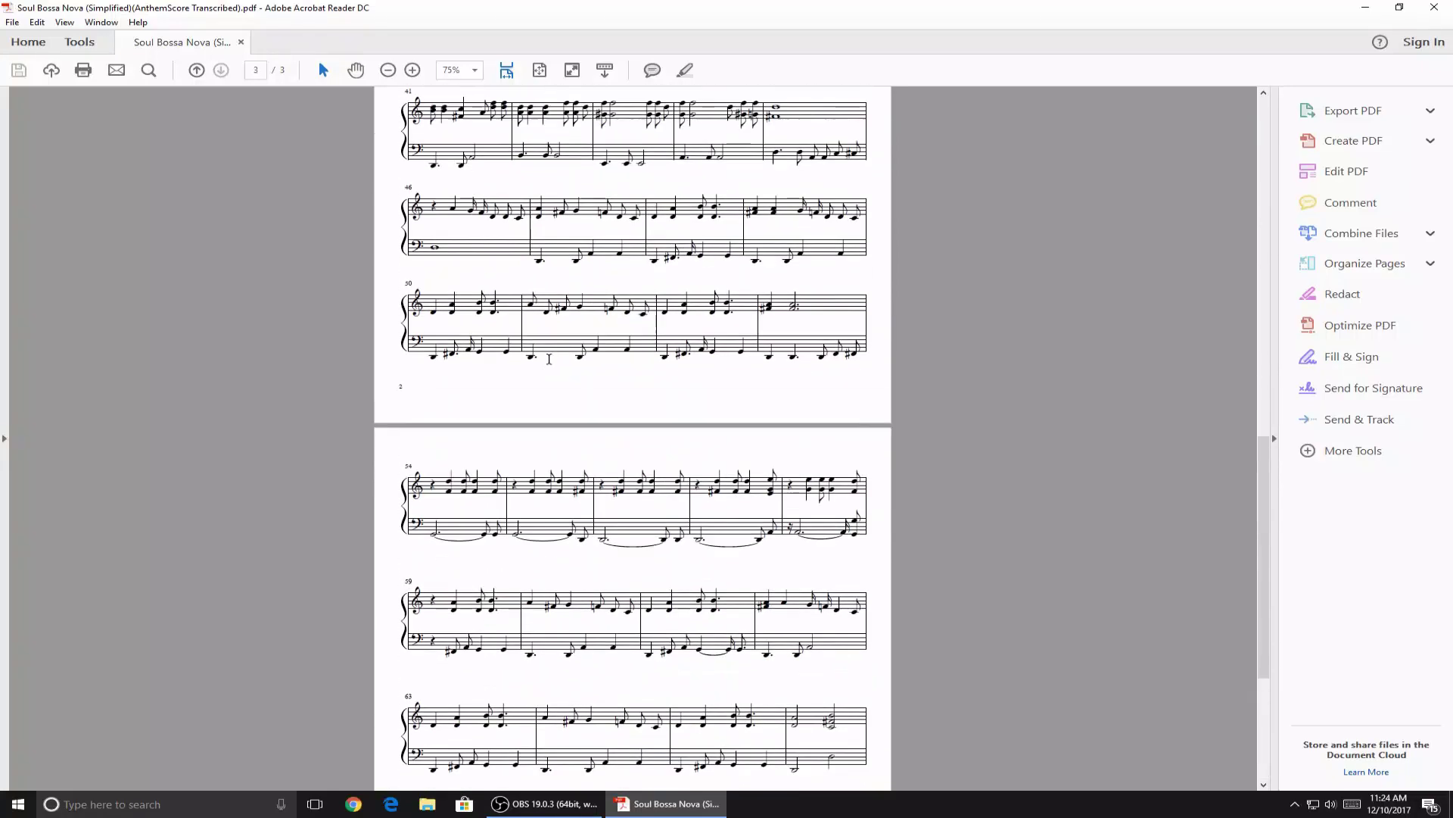
pyautogui.scroll(15, 555, 355)
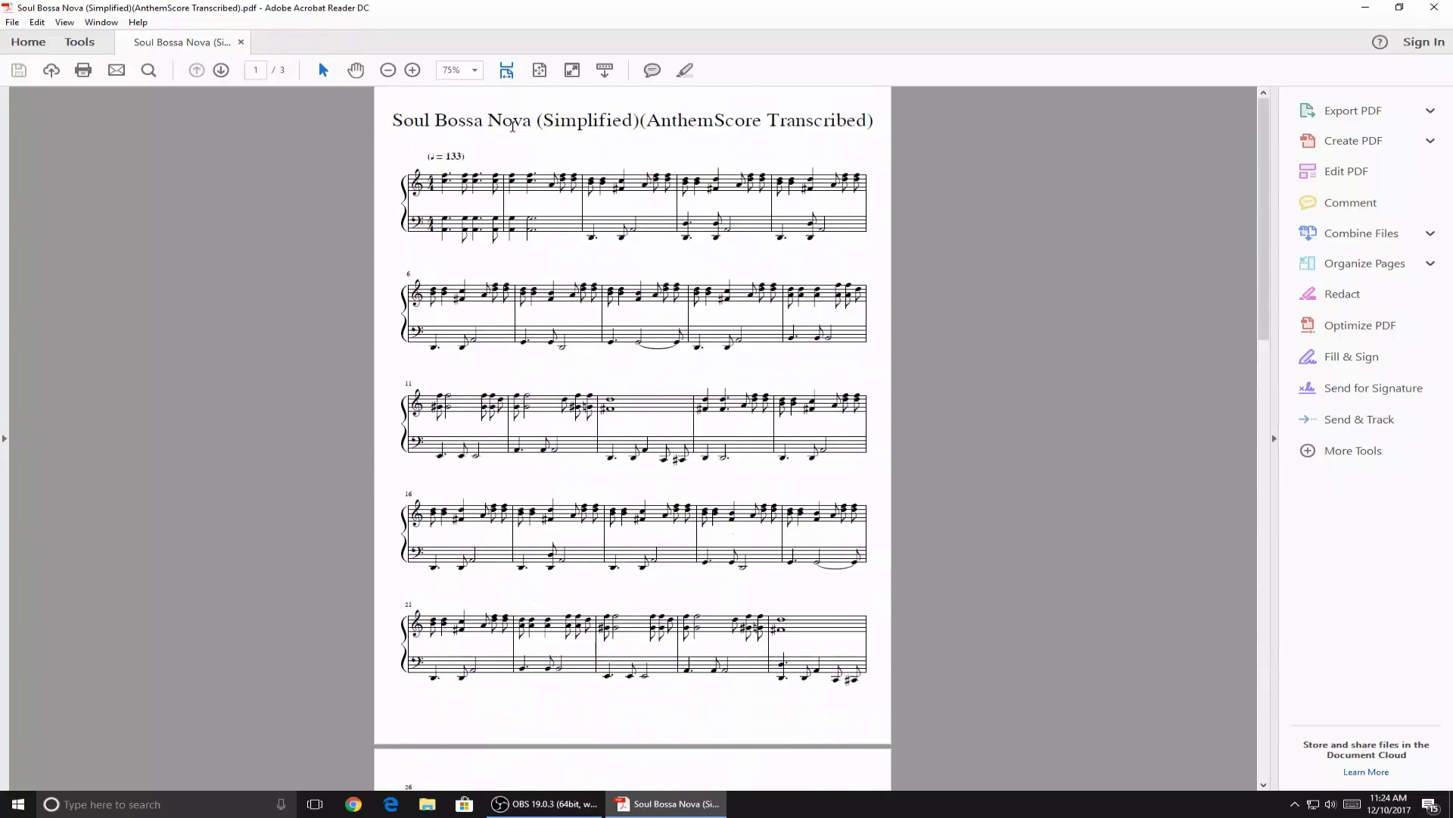
pyautogui.moveTo(512, 125); pyautogui.dragTo(643, 123)
# Step: Deselect the title text, close Acrobat Reader, and bring OBS Studio to the front
pyautogui.click(670, 162)
pyautogui.click(1434, 7)
pyautogui.click(534, 804)
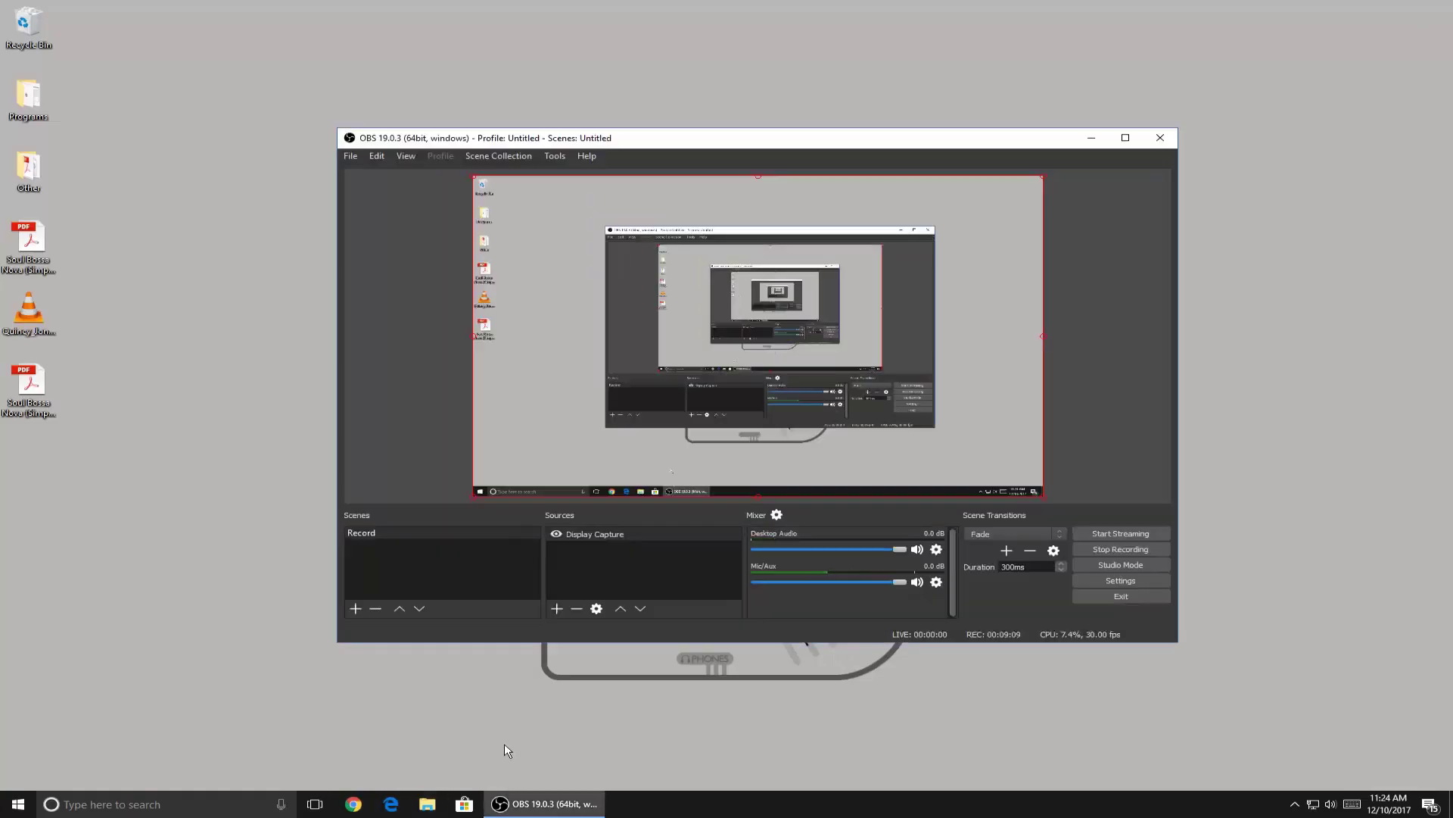
# Step: Select the song's audio file and the Soul Bossa Nova PDF icons on the desktop
pyautogui.click(30, 322)
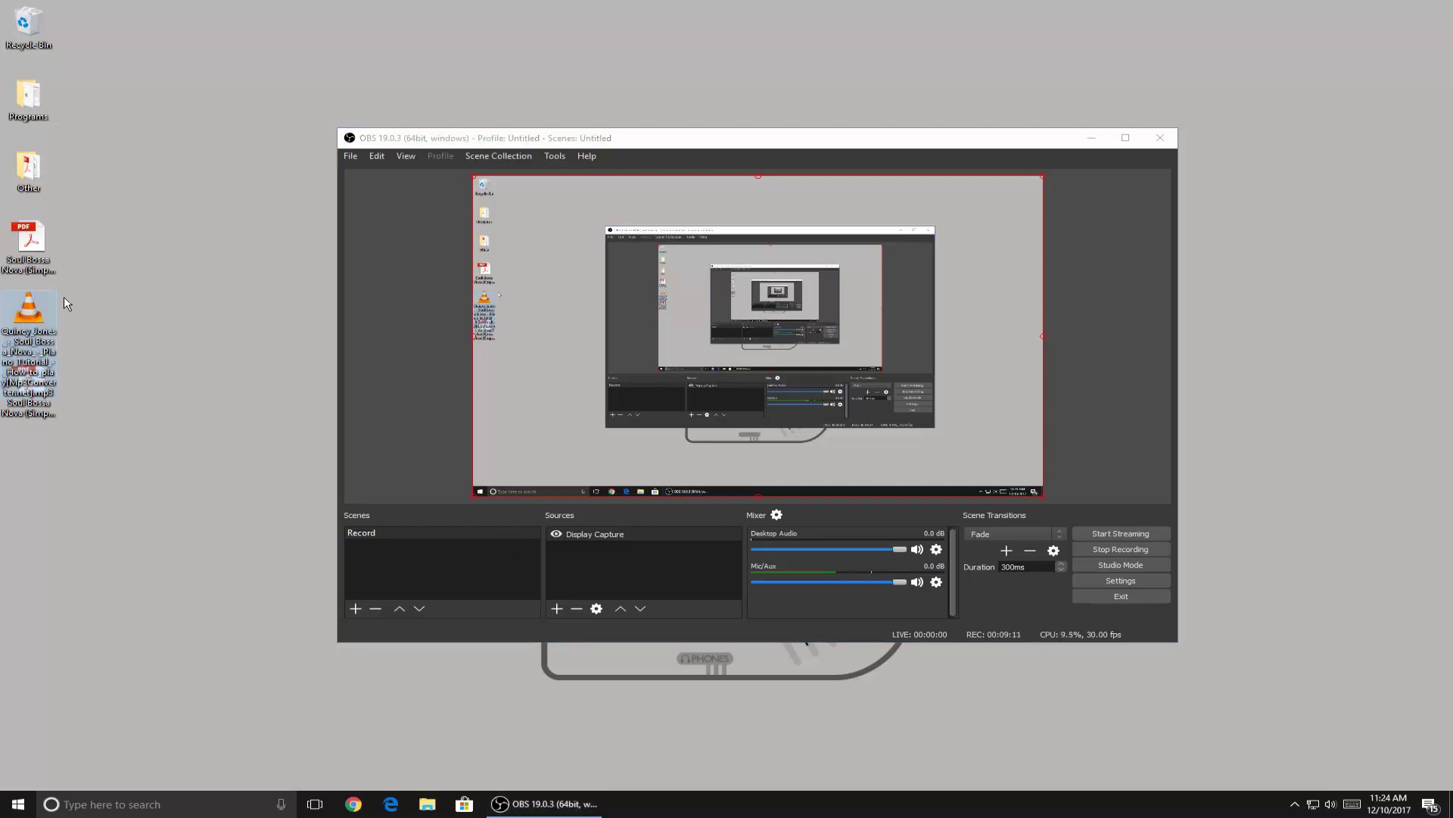
pyautogui.click(43, 416)
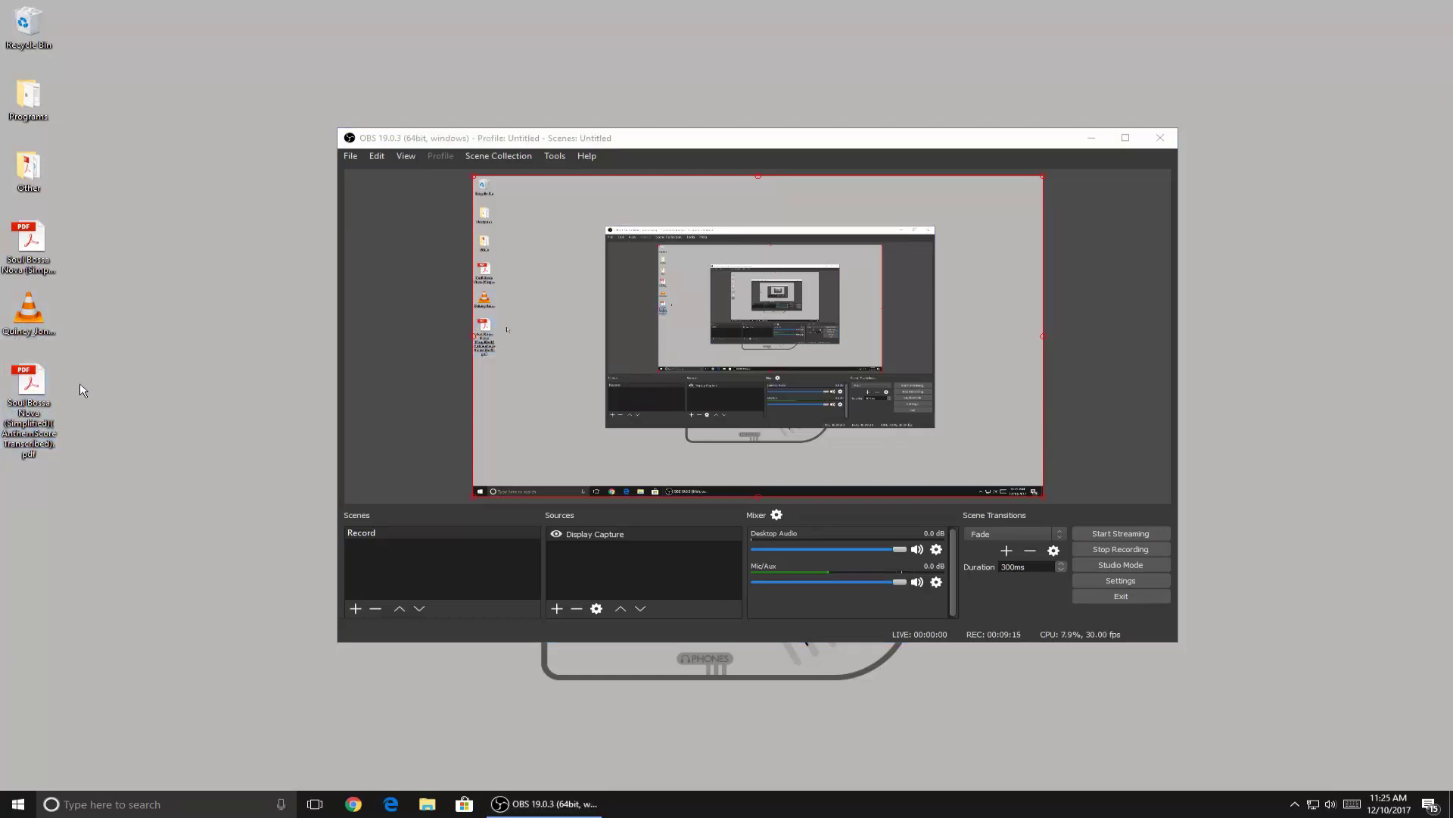
pyautogui.click(30, 314)
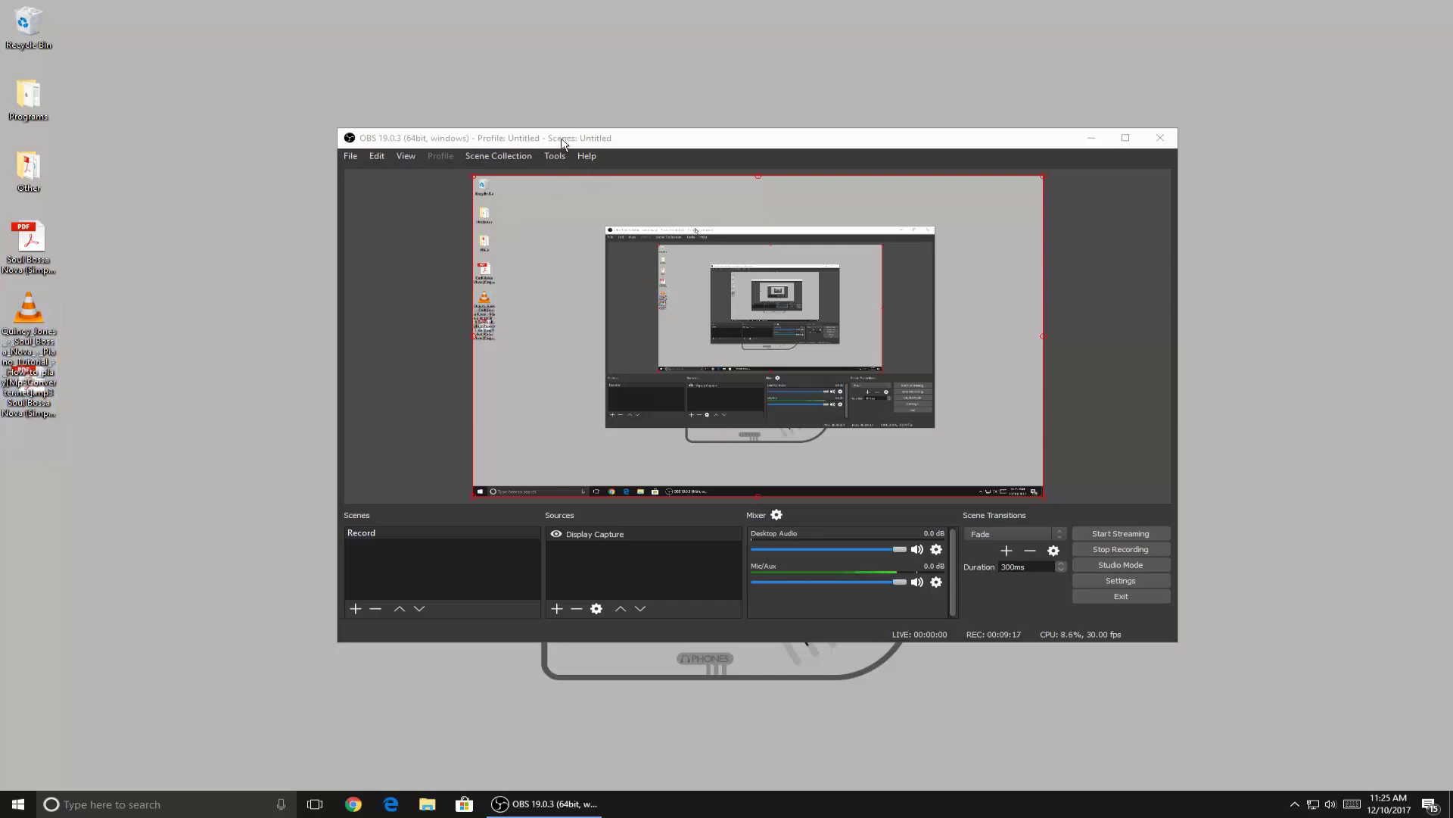
pyautogui.click(568, 139)
pyautogui.click(43, 307)
pyautogui.click(47, 256)
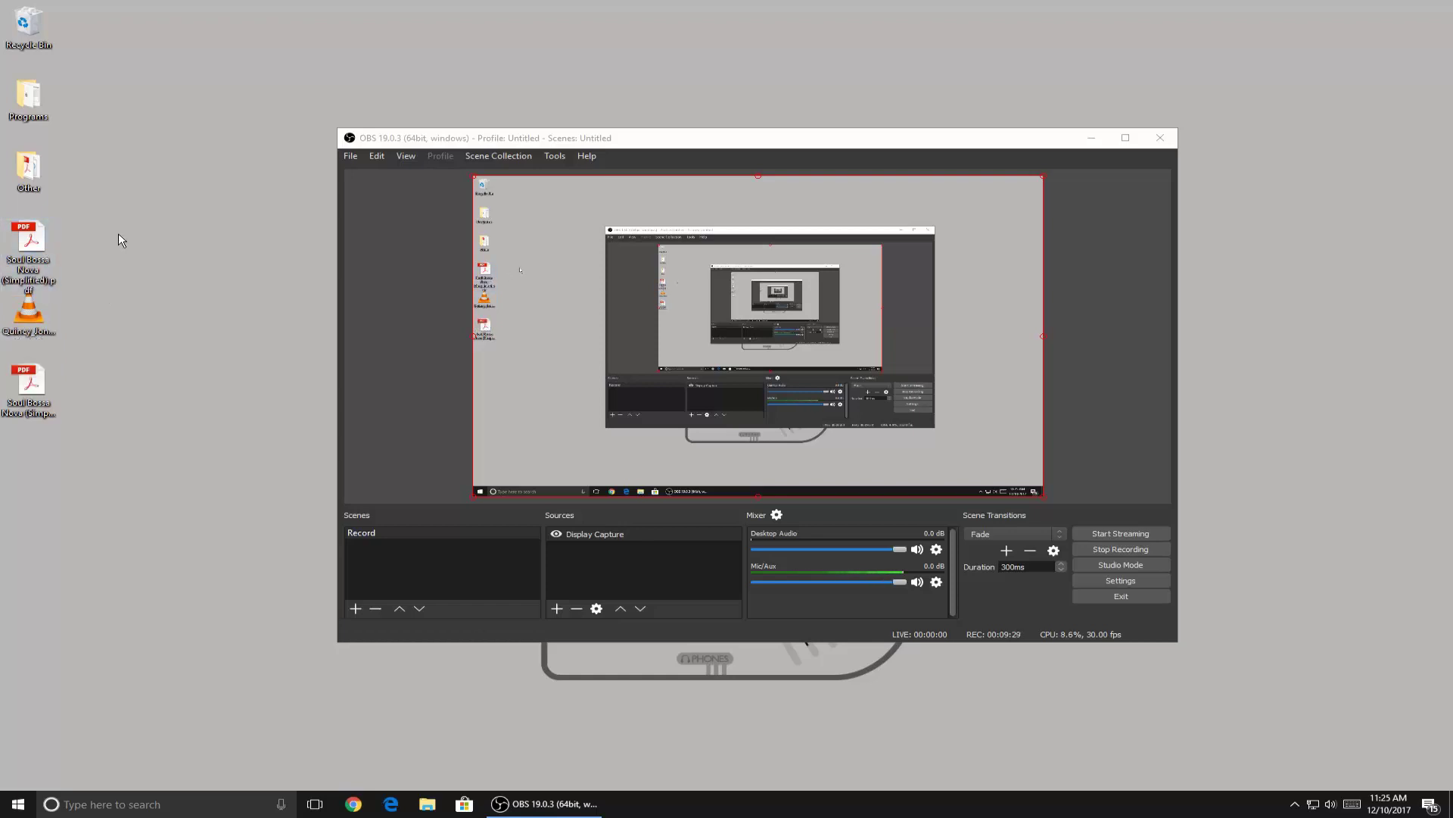